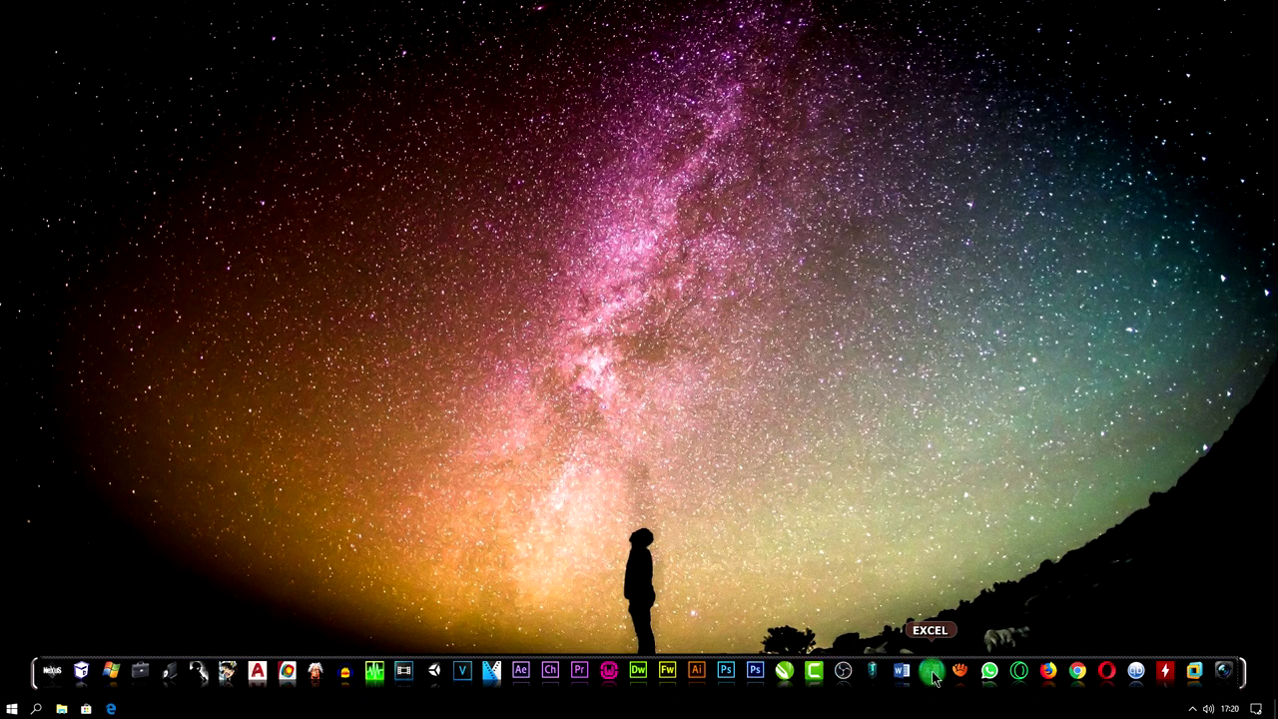
Launch Excel, create a blank workbook, and zoom the sheet to 200%
{"action": "left_click_drag", "start_coordinate": [934, 677], "coordinate": [837, 412]}
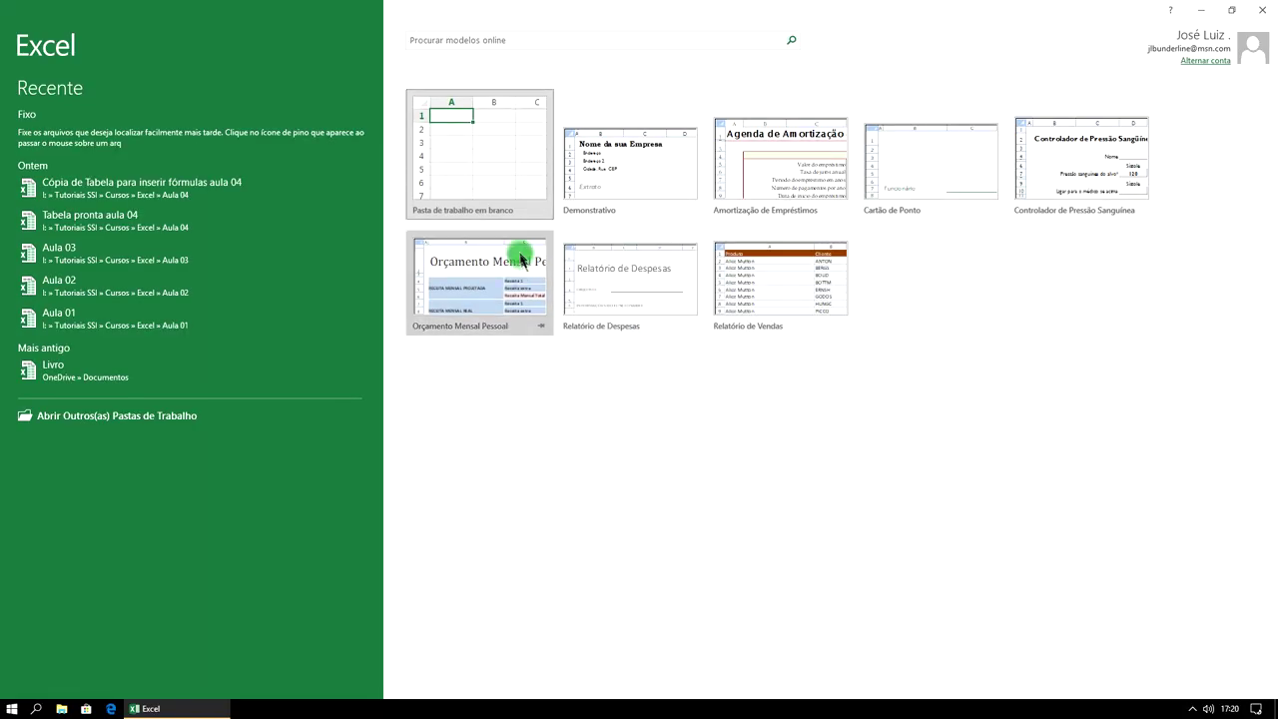
{"action": "left_click", "coordinate": [484, 150]}
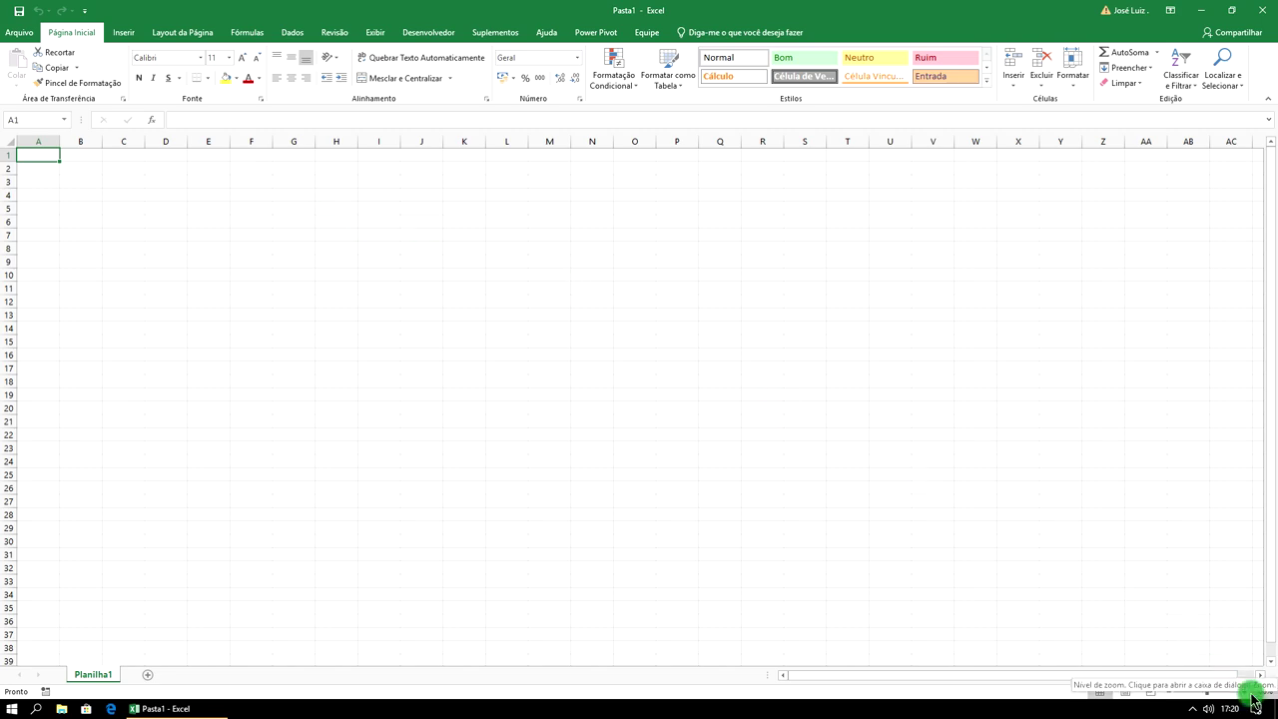
{"action": "left_click", "coordinate": [1250, 696]}
{"action": "left_click", "coordinate": [1251, 696]}
{"action": "left_click", "coordinate": [1251, 696]}
{"action": "left_click", "coordinate": [1250, 696]}
{"action": "left_click", "coordinate": [1249, 696]}
{"action": "left_click", "coordinate": [1249, 696]}
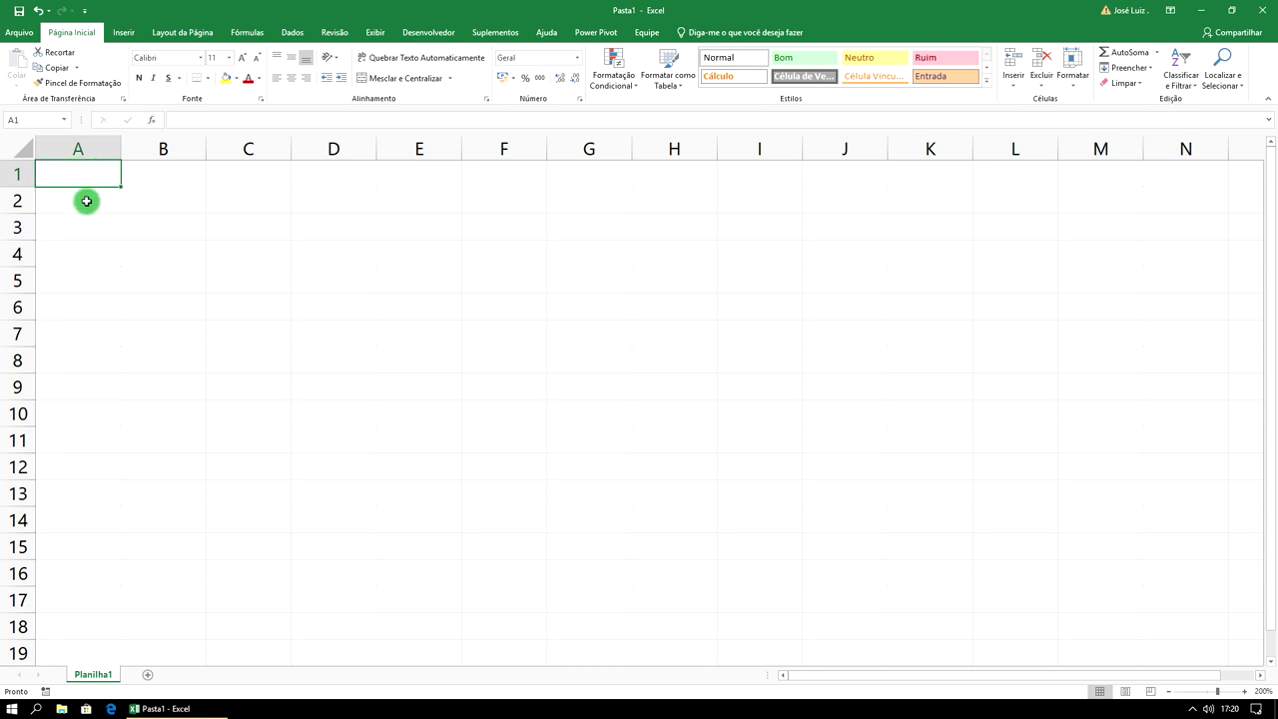
Enter the header 'Produto' in A2, correcting the typo 'Produtos'
{"action": "left_click", "coordinate": [87, 202]}
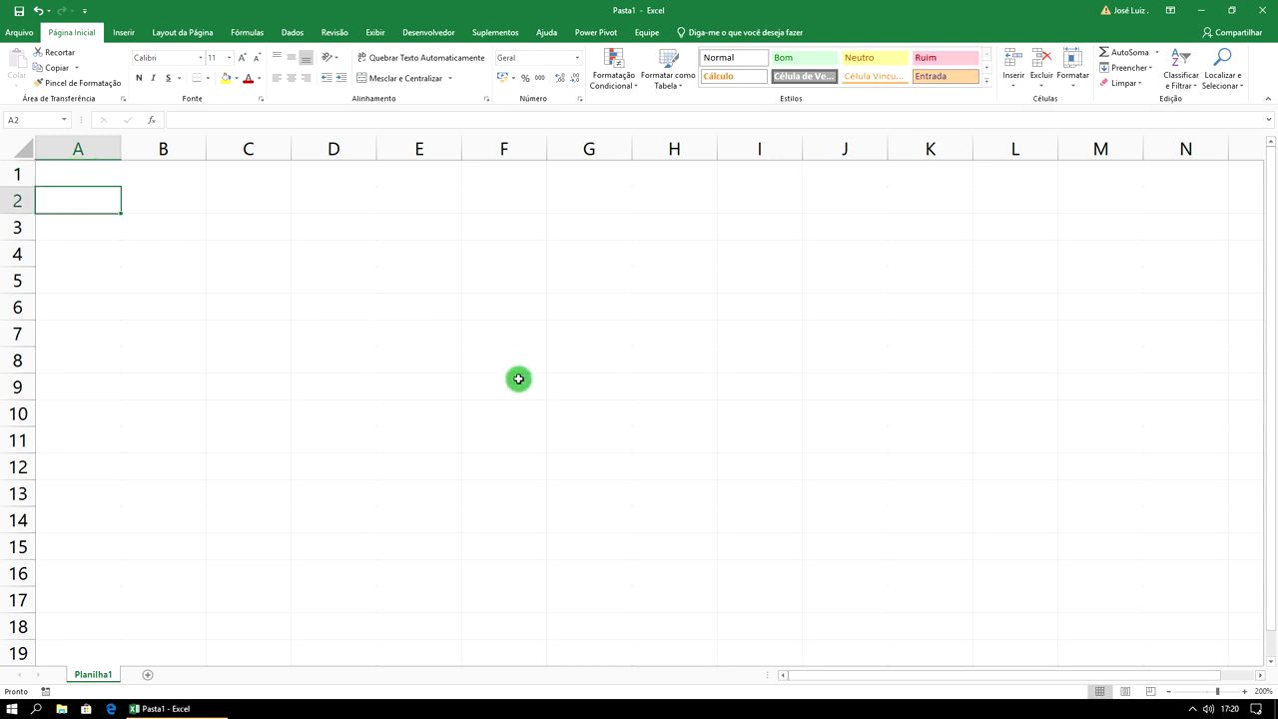
{"action": "type", "text": "Produtos"}
{"action": "key", "text": "Tab"}
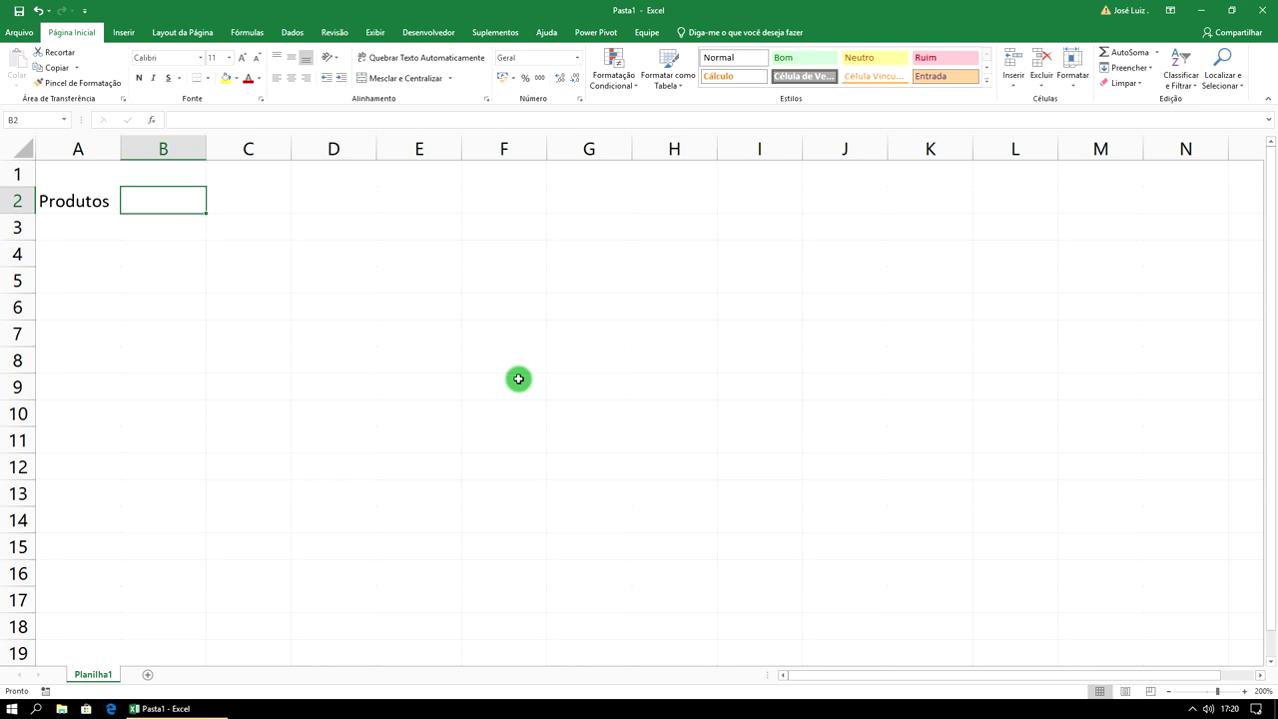
{"action": "key", "text": "Left"}
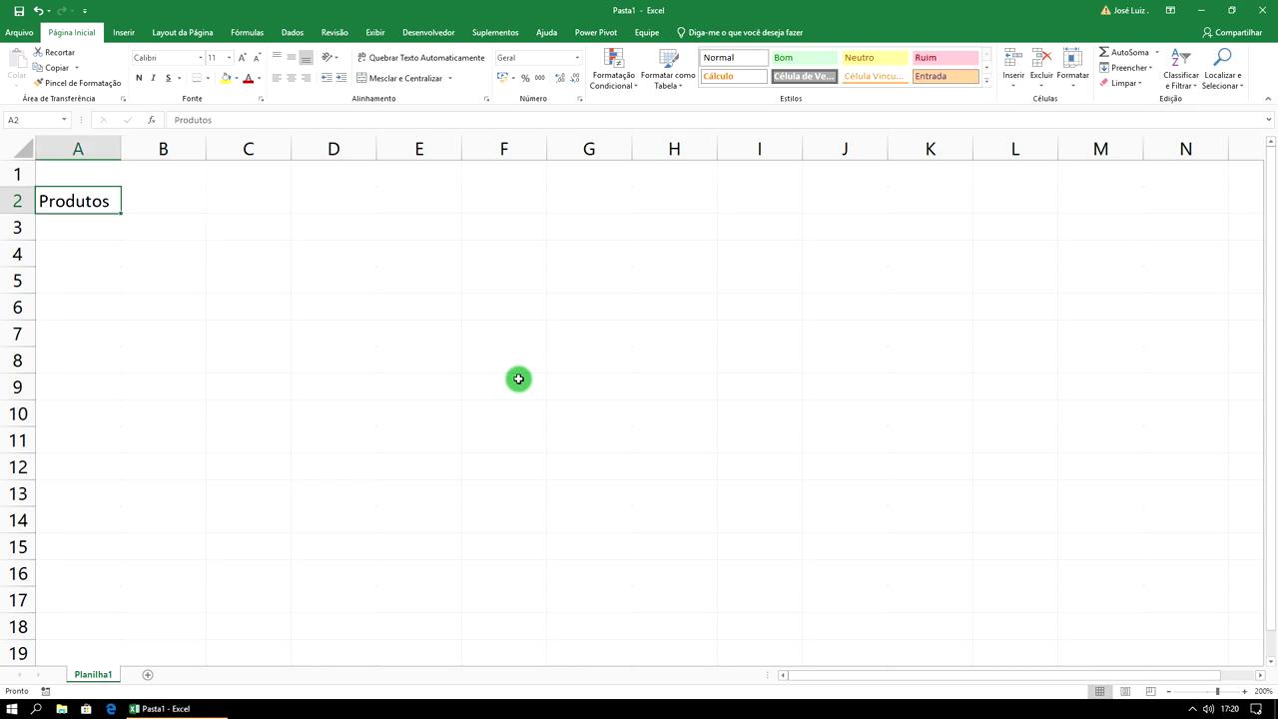
{"action": "key", "text": "F2"}
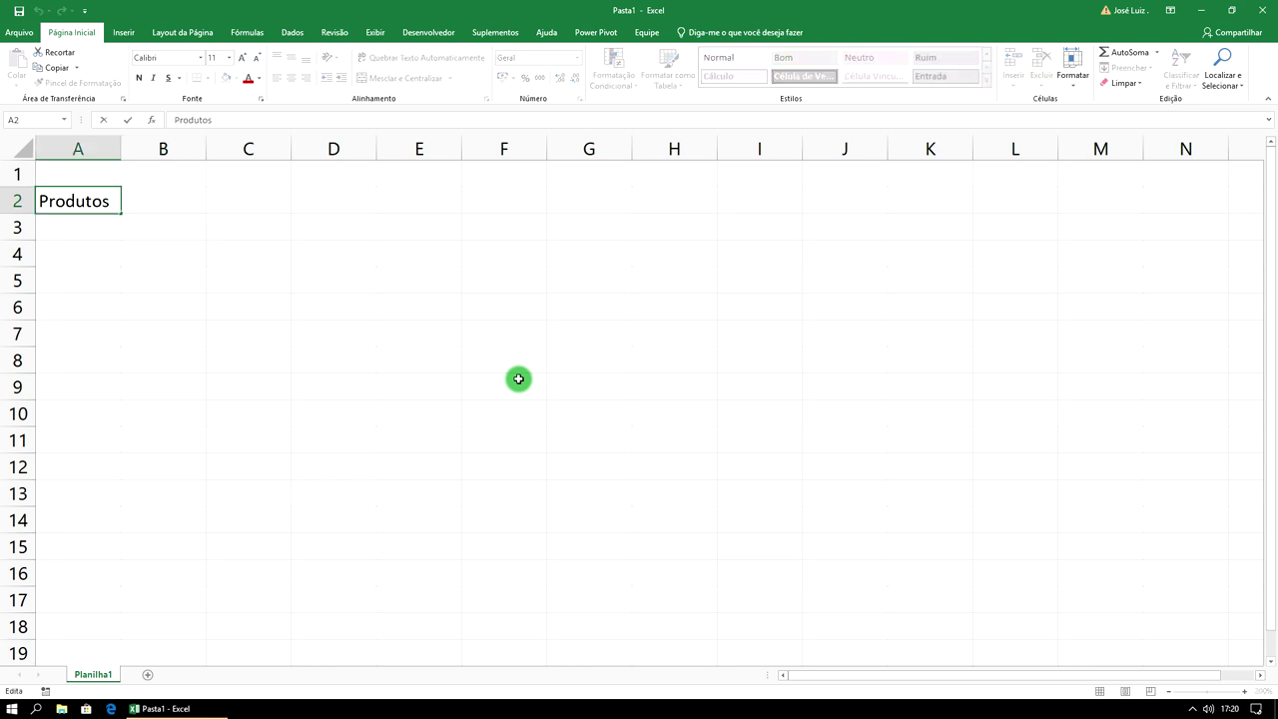
{"action": "key", "text": "BackSpace"}
{"action": "key", "text": "Return"}
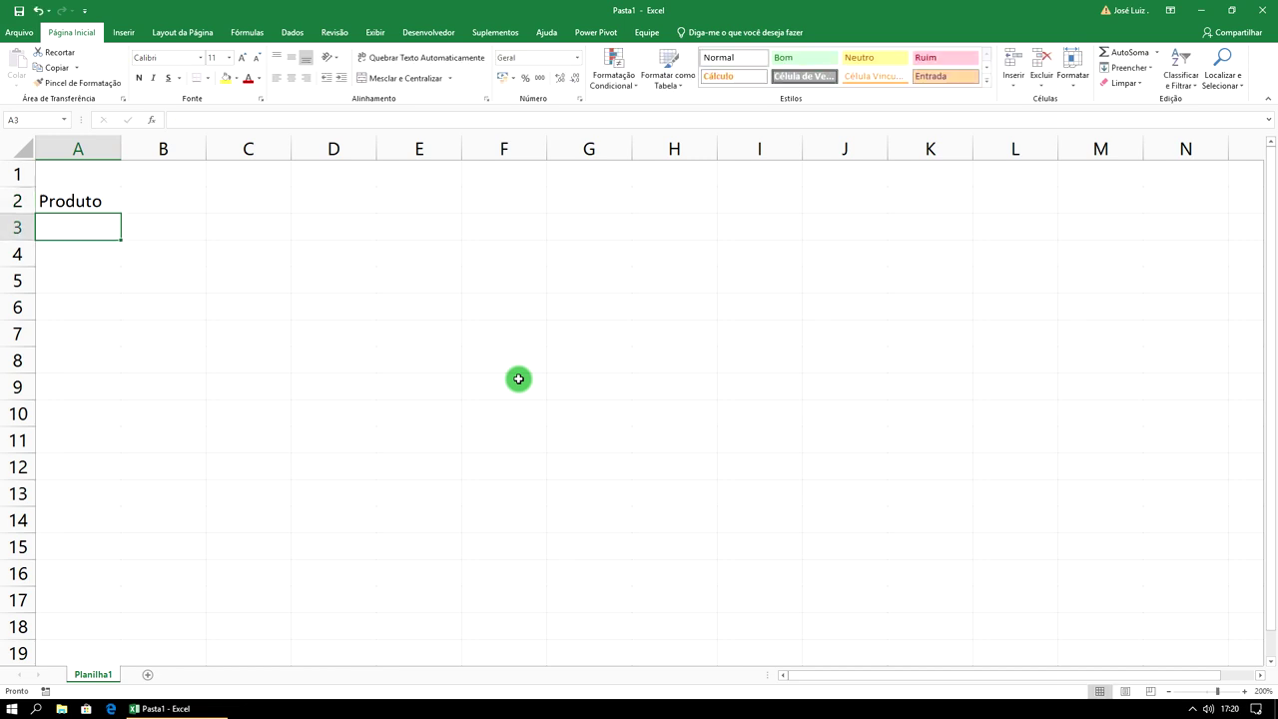
{"action": "key", "text": "Right"}
{"action": "key", "text": "Up"}
Enter the headers Valor, QTD, Total and Total Final in B2 through E2
{"action": "type", "text": "Valor"}
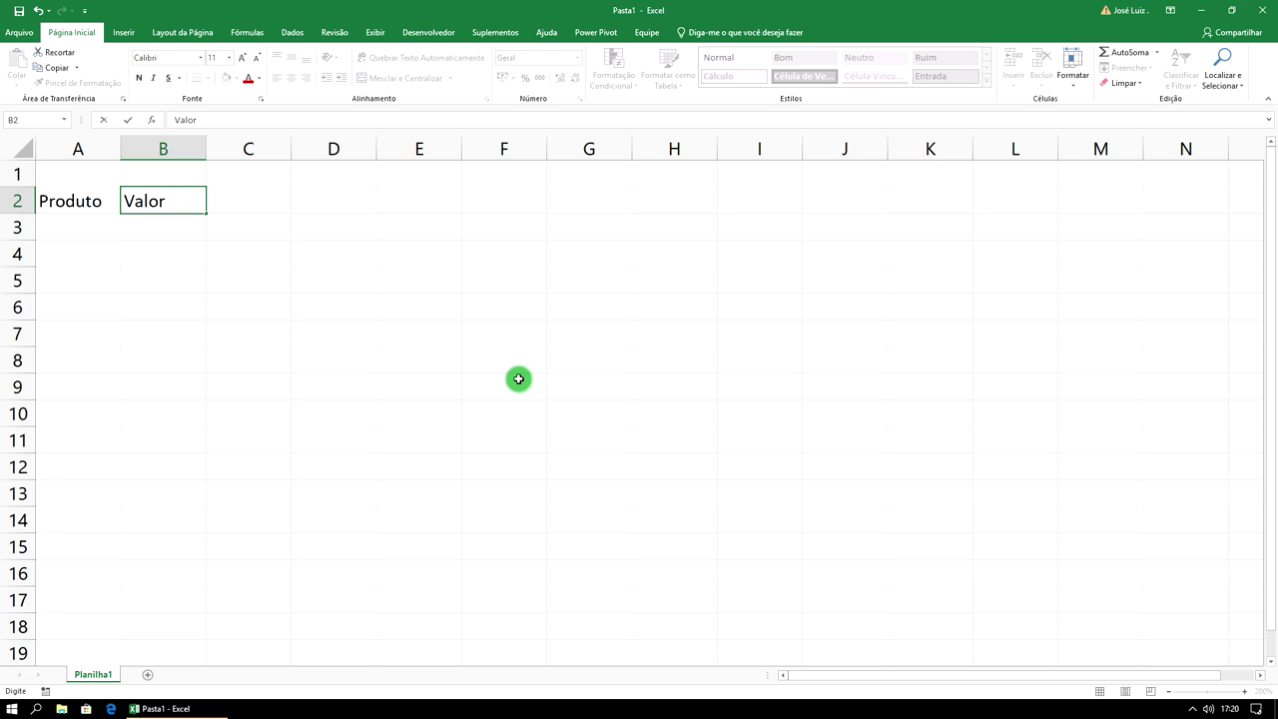
{"action": "key", "text": "Tab"}
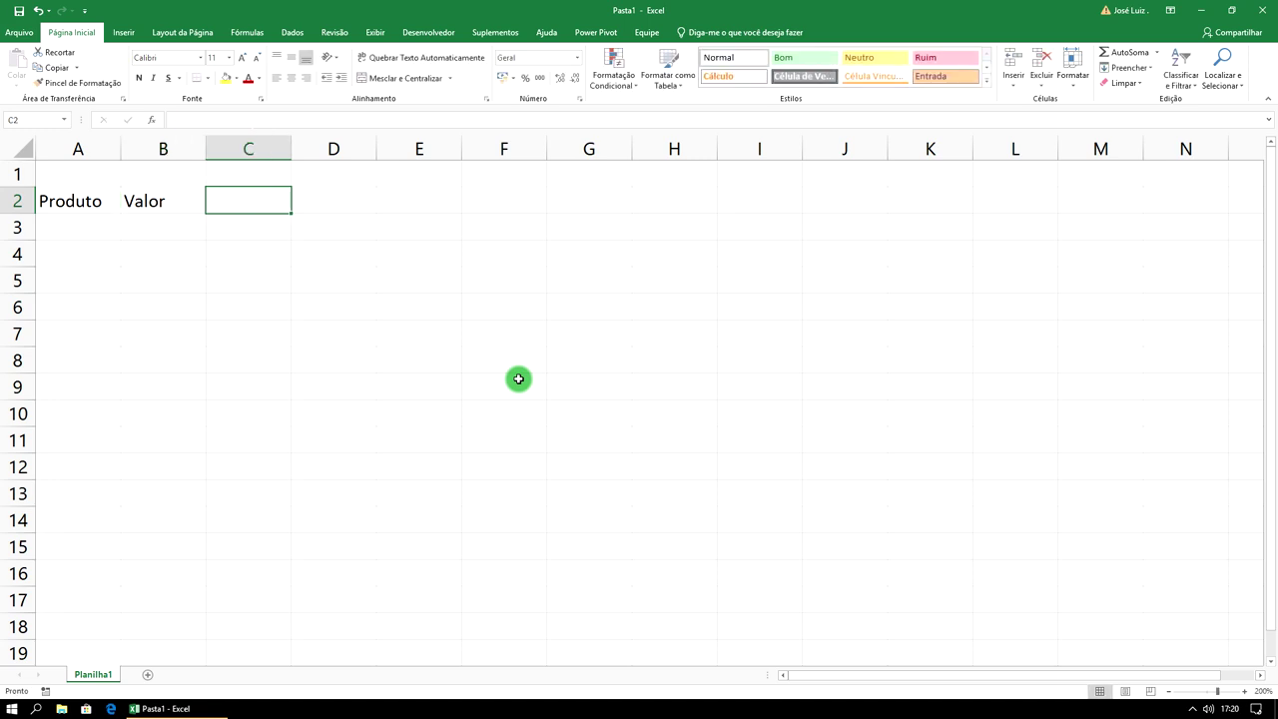
{"action": "type", "text": "QTD"}
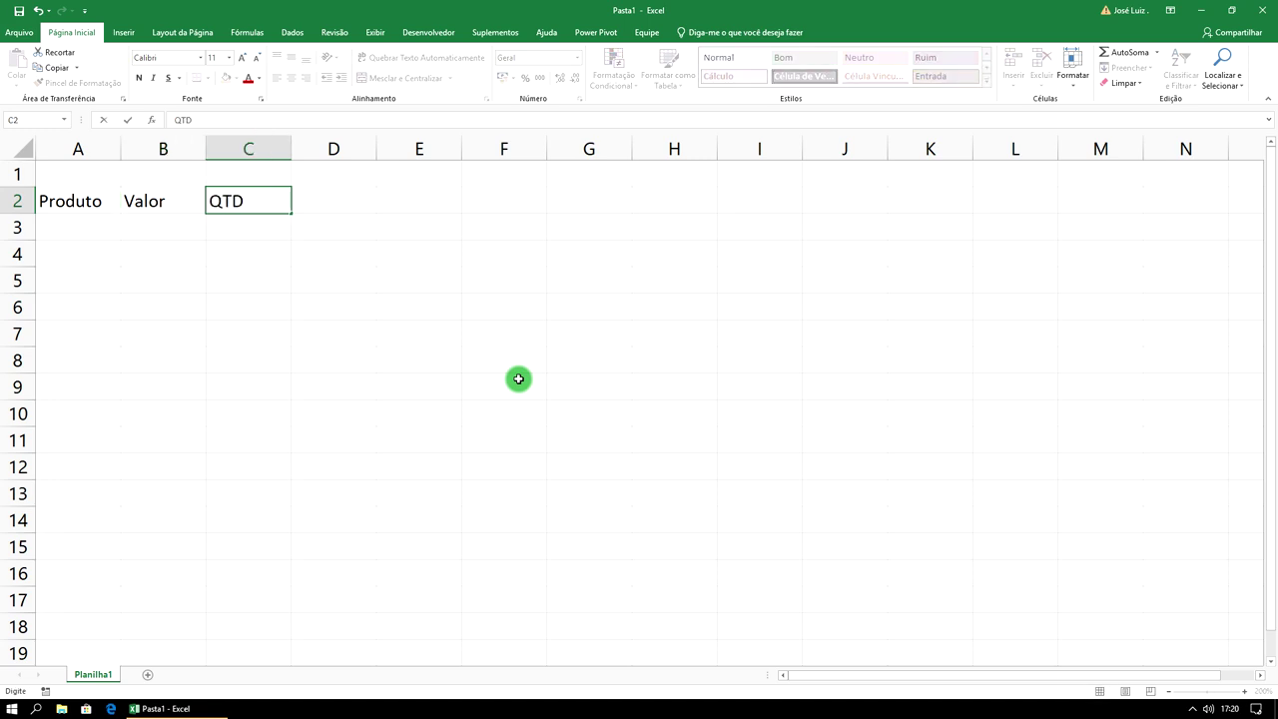
{"action": "key", "text": "Tab"}
{"action": "type", "text": "Total"}
{"action": "key", "text": "Tab"}
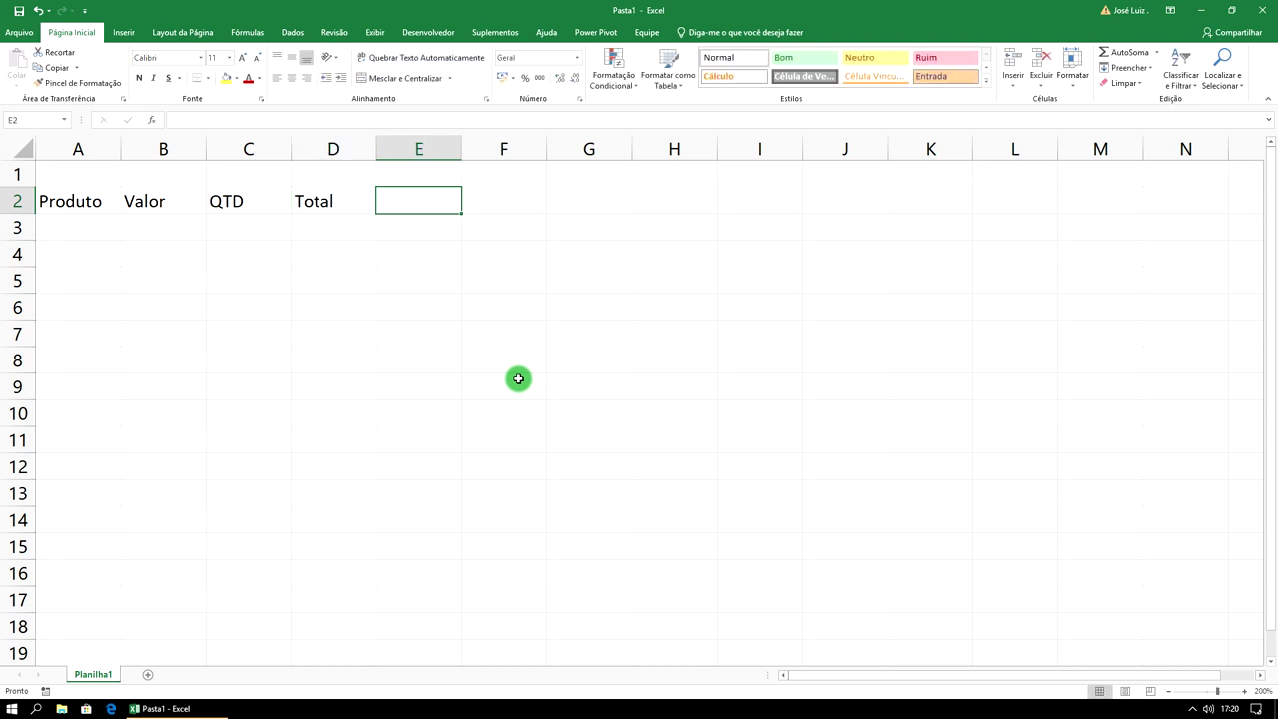
{"action": "type", "text": "Total Finl"}
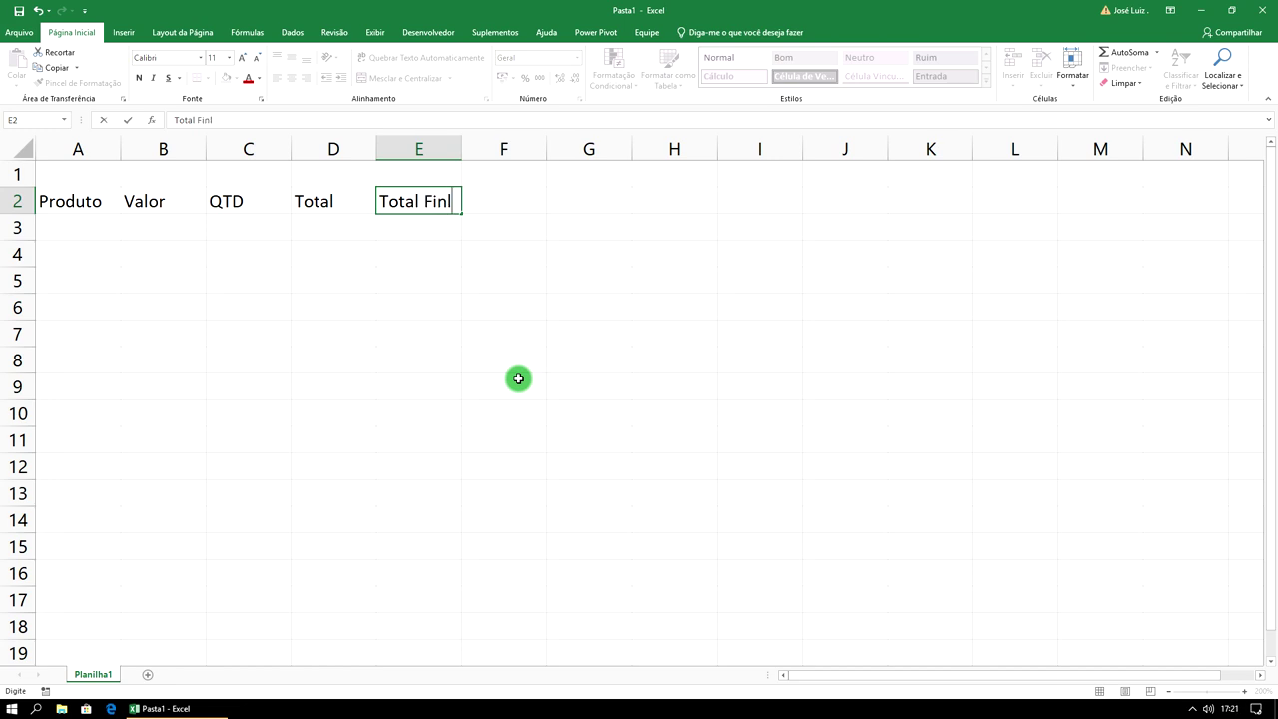
{"action": "type", "text": "al"}
{"action": "key", "text": "Return"}
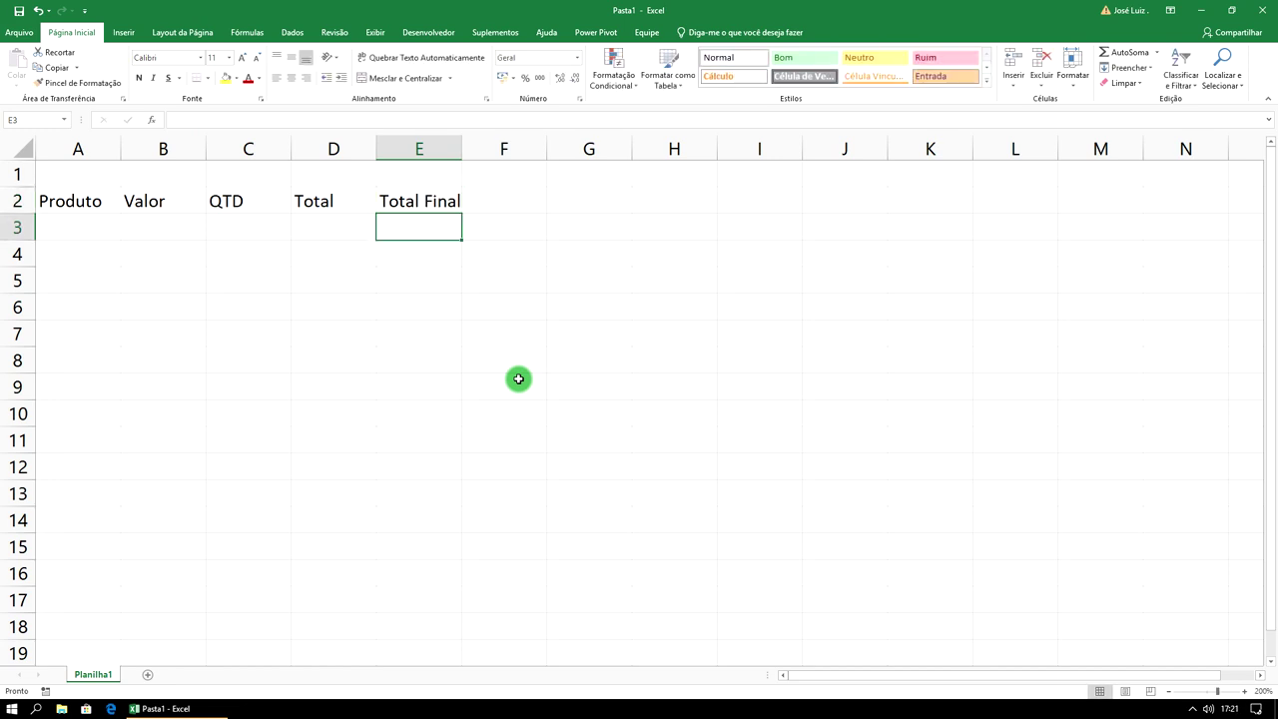
{"action": "key", "text": "Left"}
{"action": "key", "text": "Left"}
{"action": "key", "text": "Left"}
{"action": "key", "text": "Left"}
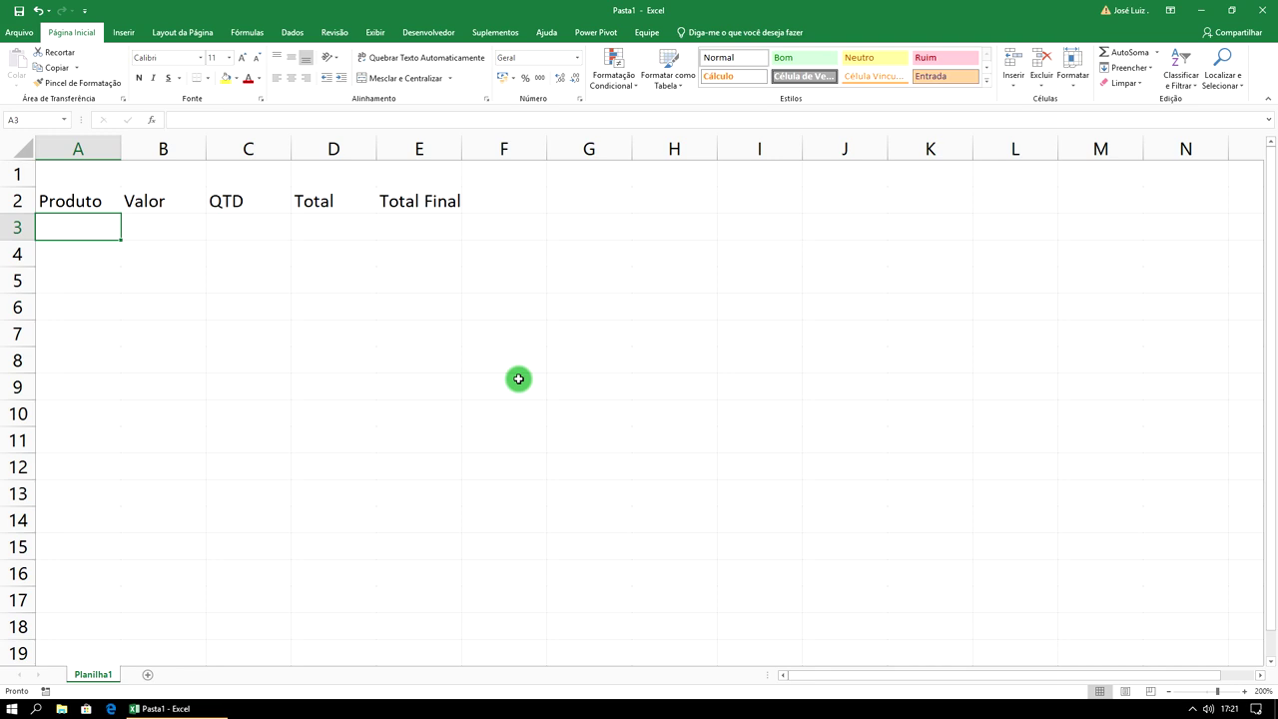
Enter the product name 'TV YR 40P' in A3
{"action": "type", "text": "TV"}
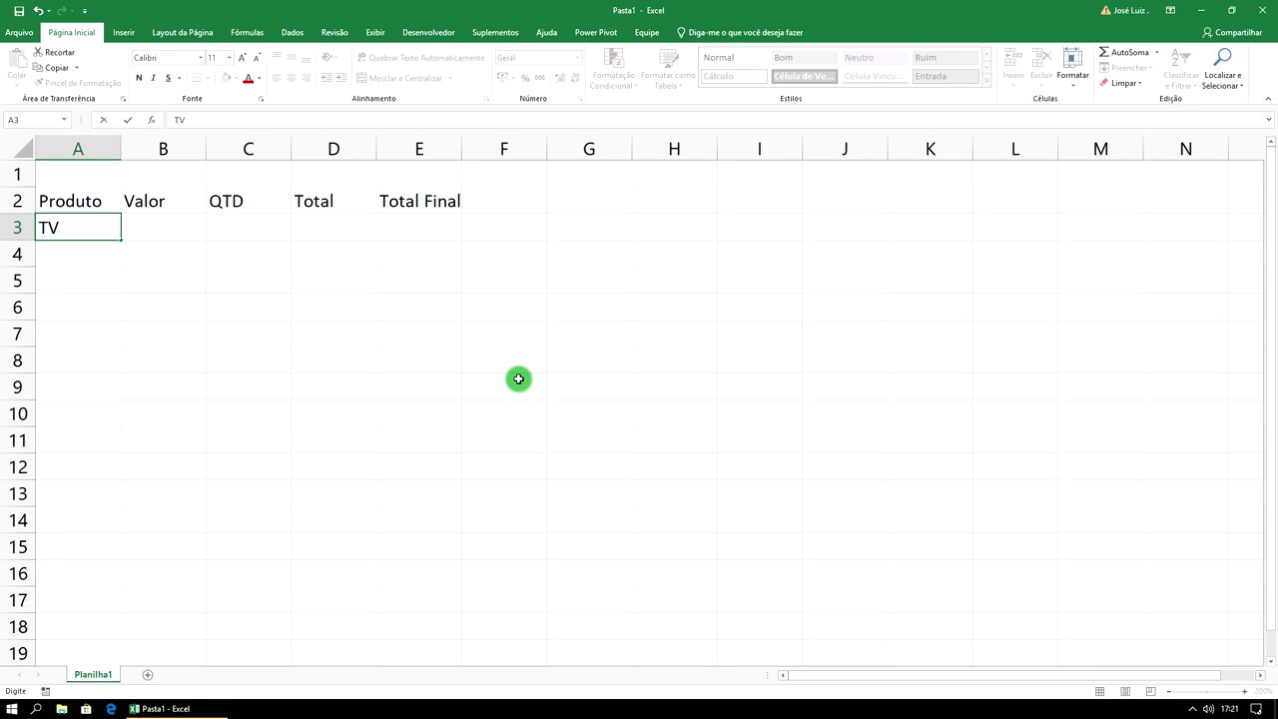
{"action": "type", "text": "Yr"}
{"action": "key", "text": "BackSpace"}
{"action": "type", "text": "R "}
{"action": "type", "text": "40"}
{"action": "type", "text": "P"}
{"action": "key", "text": "ctrl+Return"}
{"action": "key", "text": "Tab"}
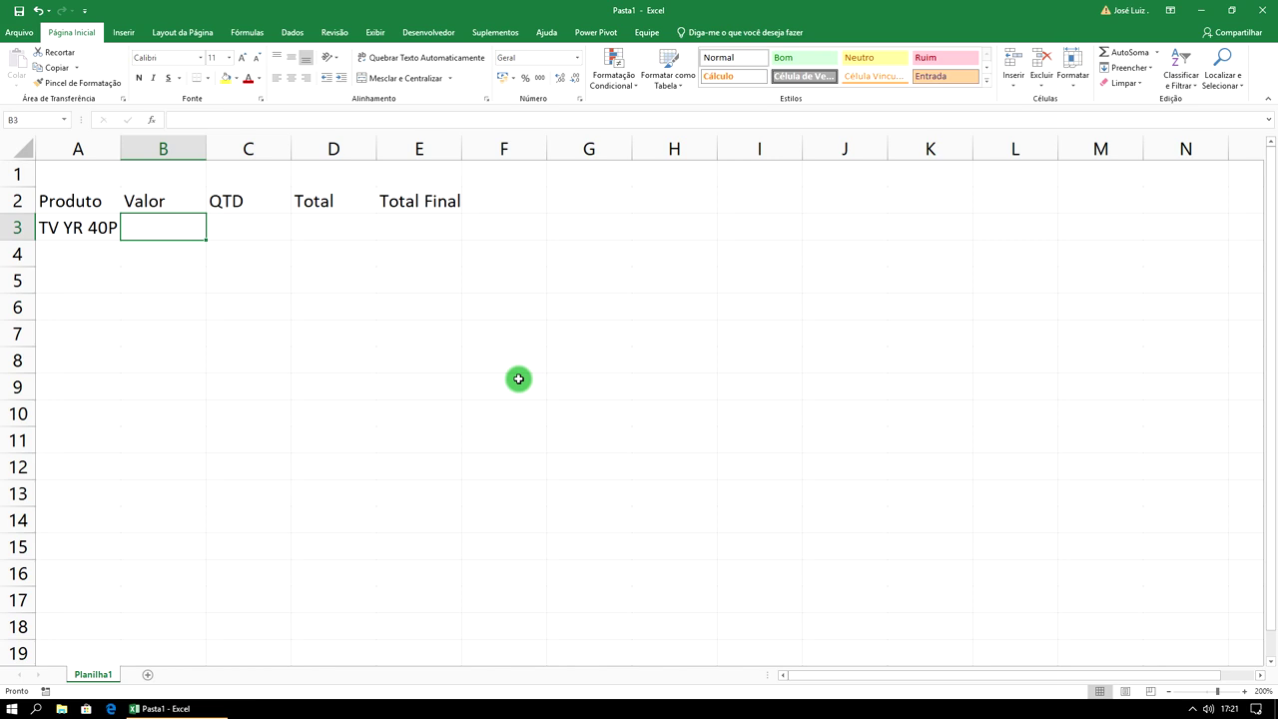
Enter value 1845 in B3 and quantity 2 in C3, leaving D3 empty
{"action": "type", "text": "1"}
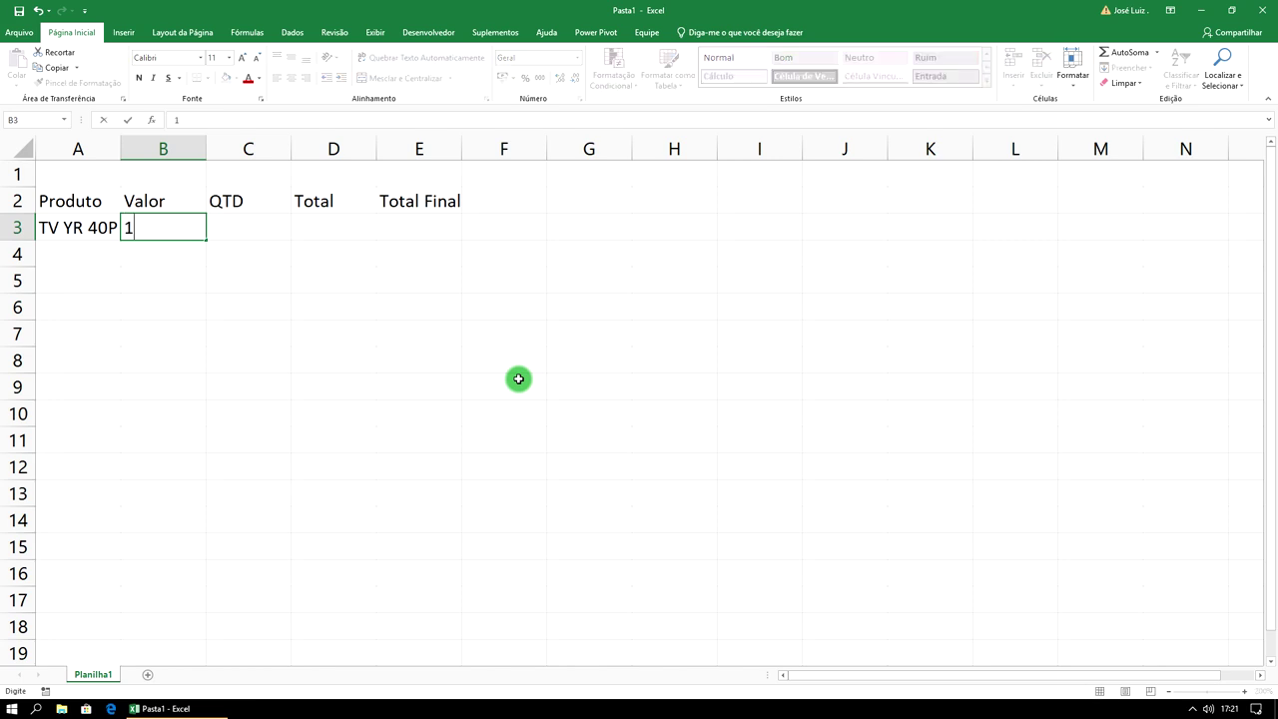
{"action": "type", "text": "845"}
{"action": "key", "text": "Tab"}
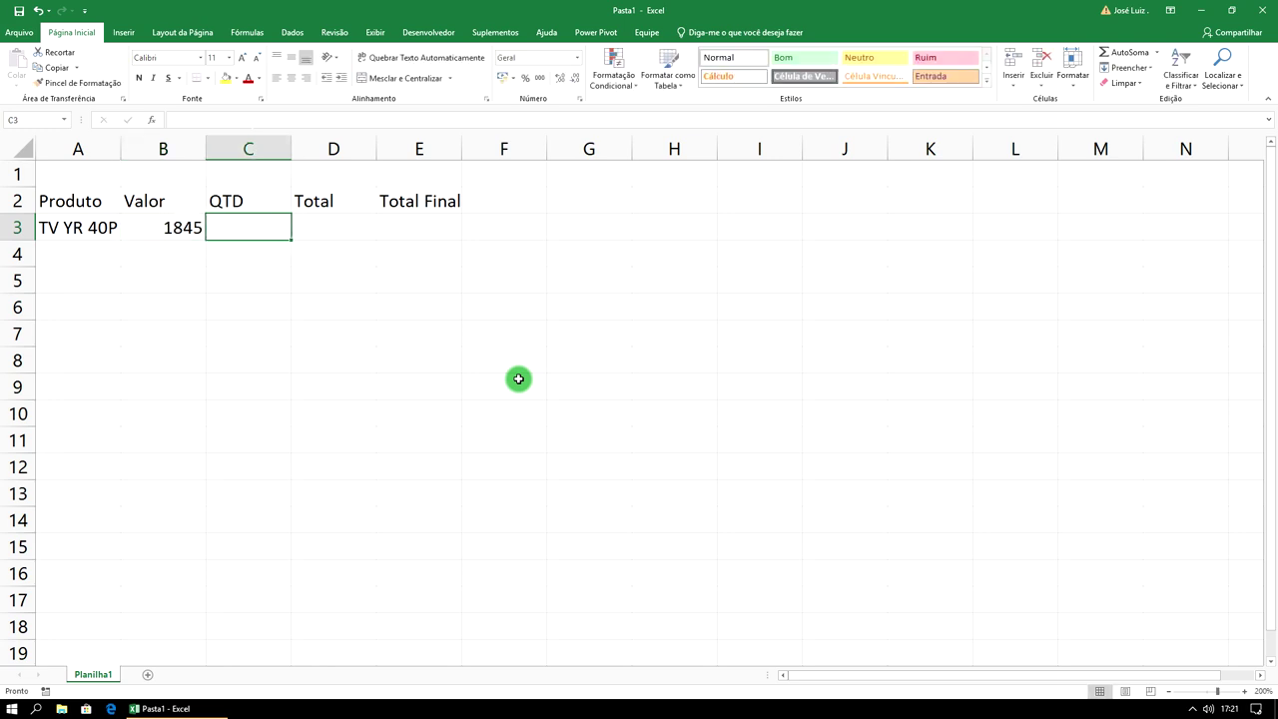
{"action": "type", "text": "2"}
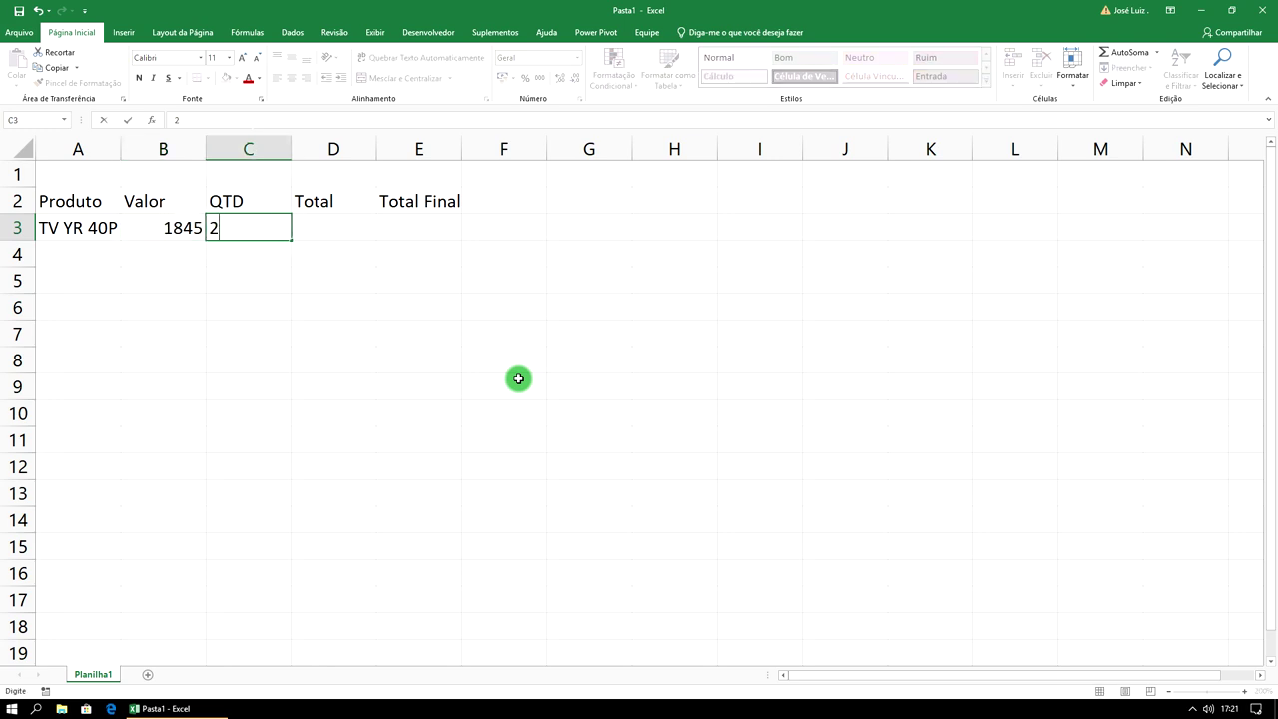
{"action": "key", "text": "Tab"}
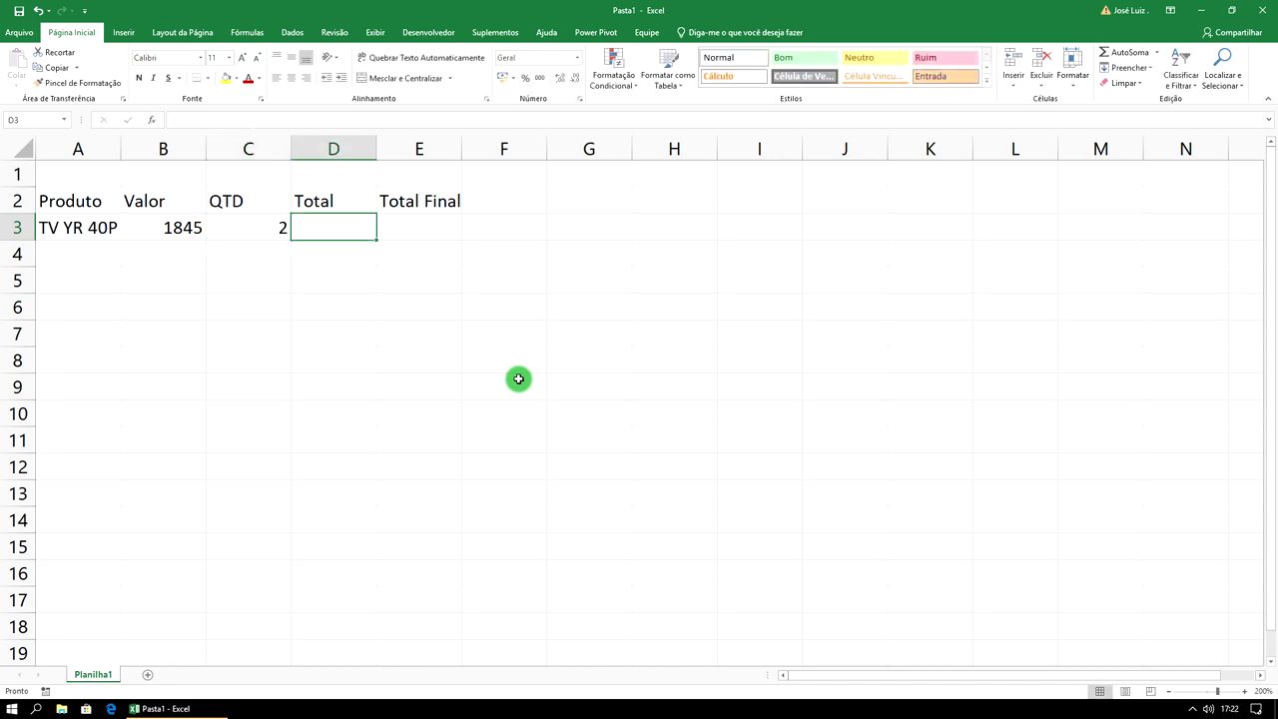
{"action": "type", "text": "="}
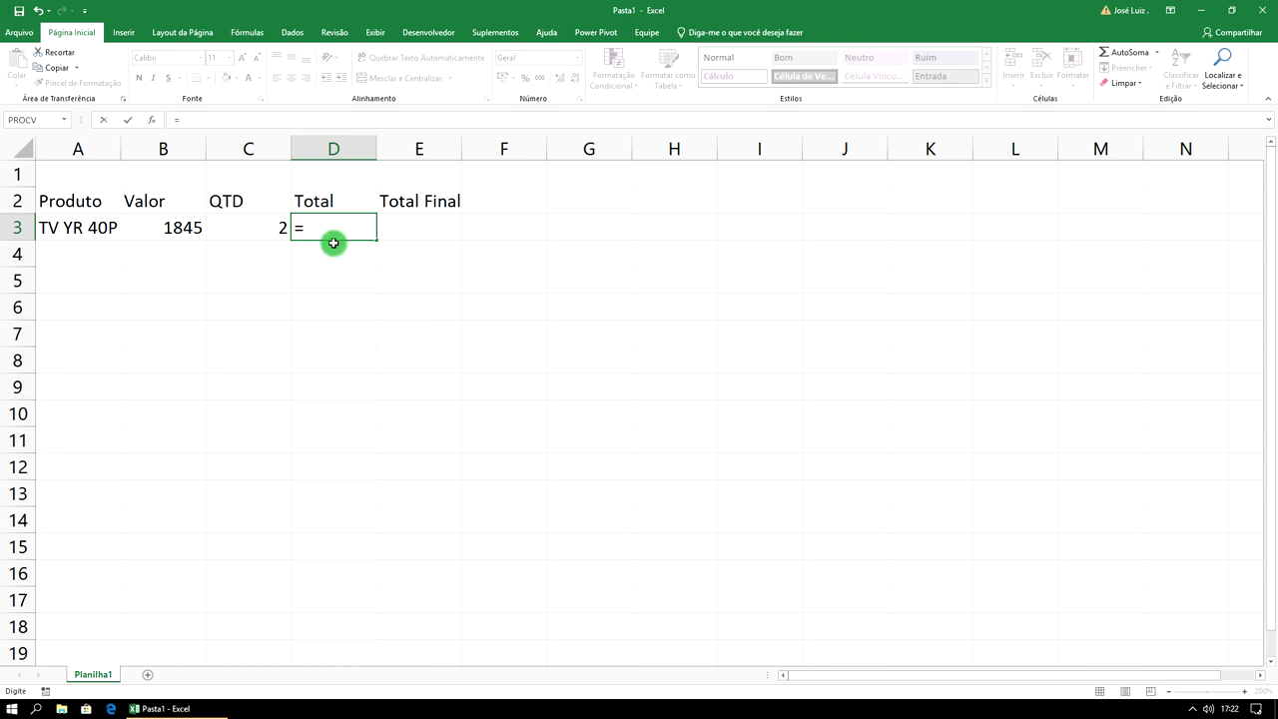
{"action": "key", "text": "BackSpace"}
Format column B as R$ currency, testing it with a temporary 25 in B4
{"action": "left_click", "coordinate": [159, 230]}
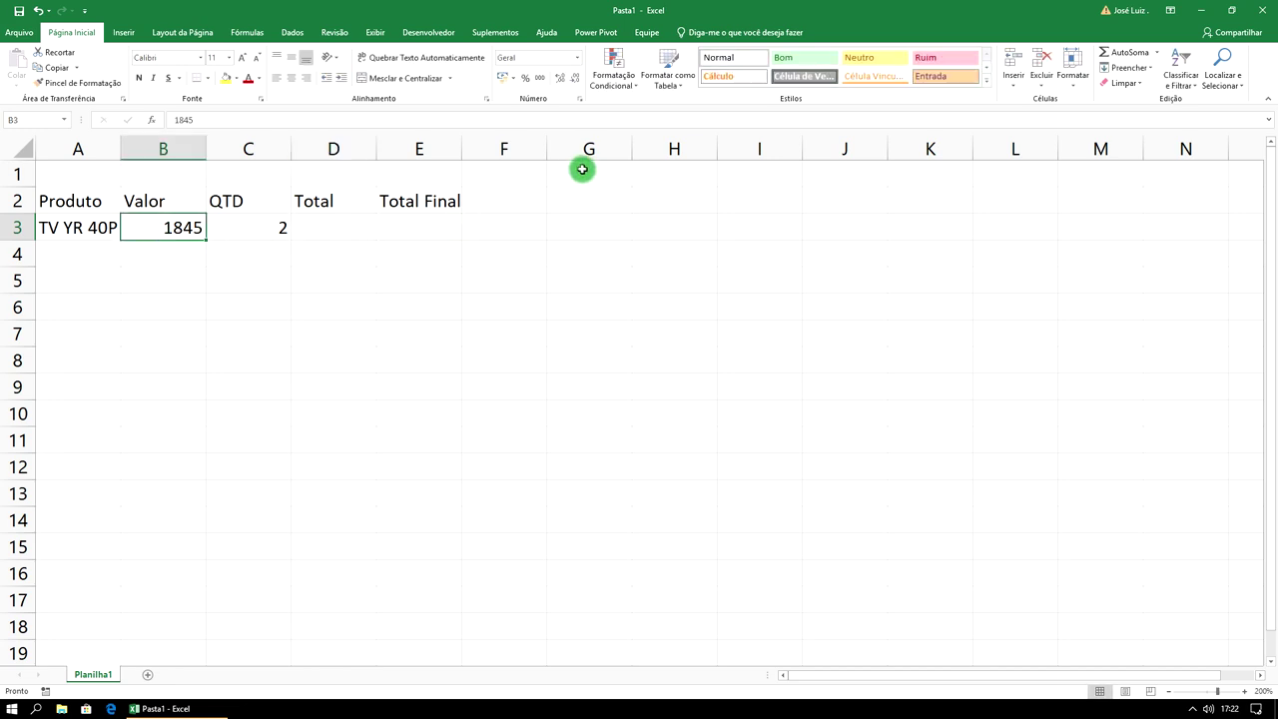
{"action": "left_click", "coordinate": [174, 150]}
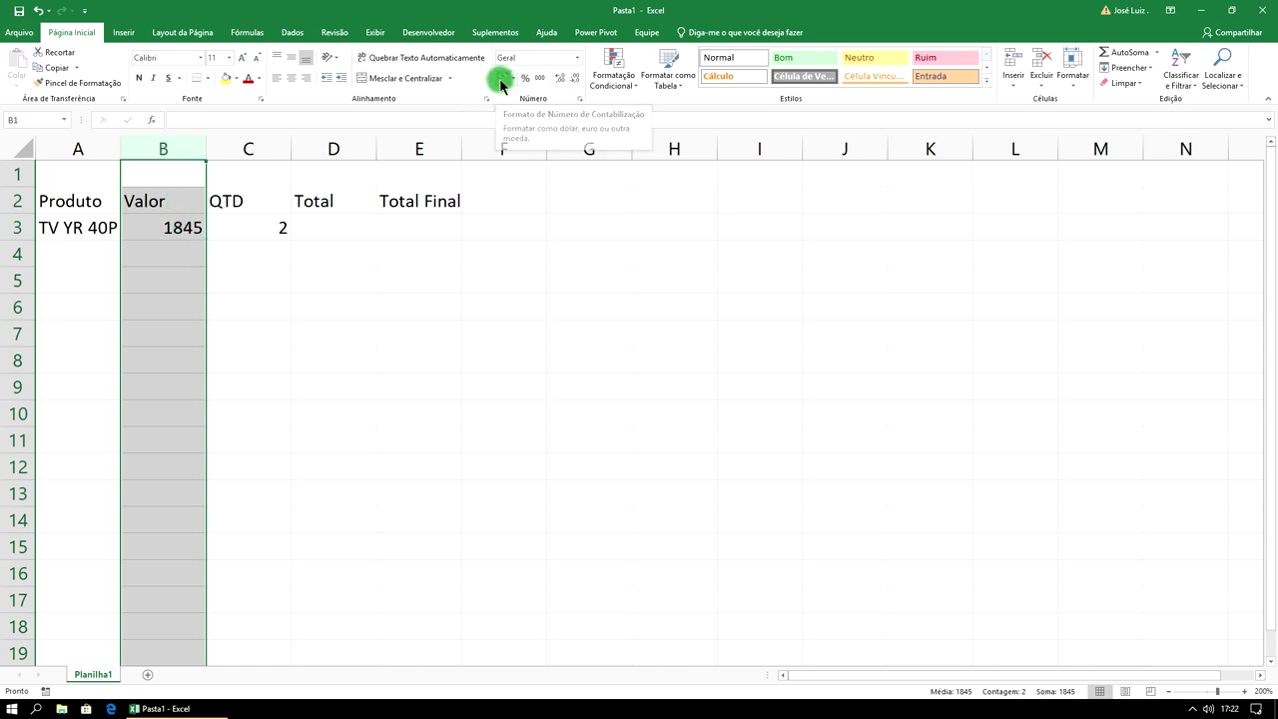
{"action": "left_click", "coordinate": [501, 84]}
{"action": "left_click", "coordinate": [188, 259]}
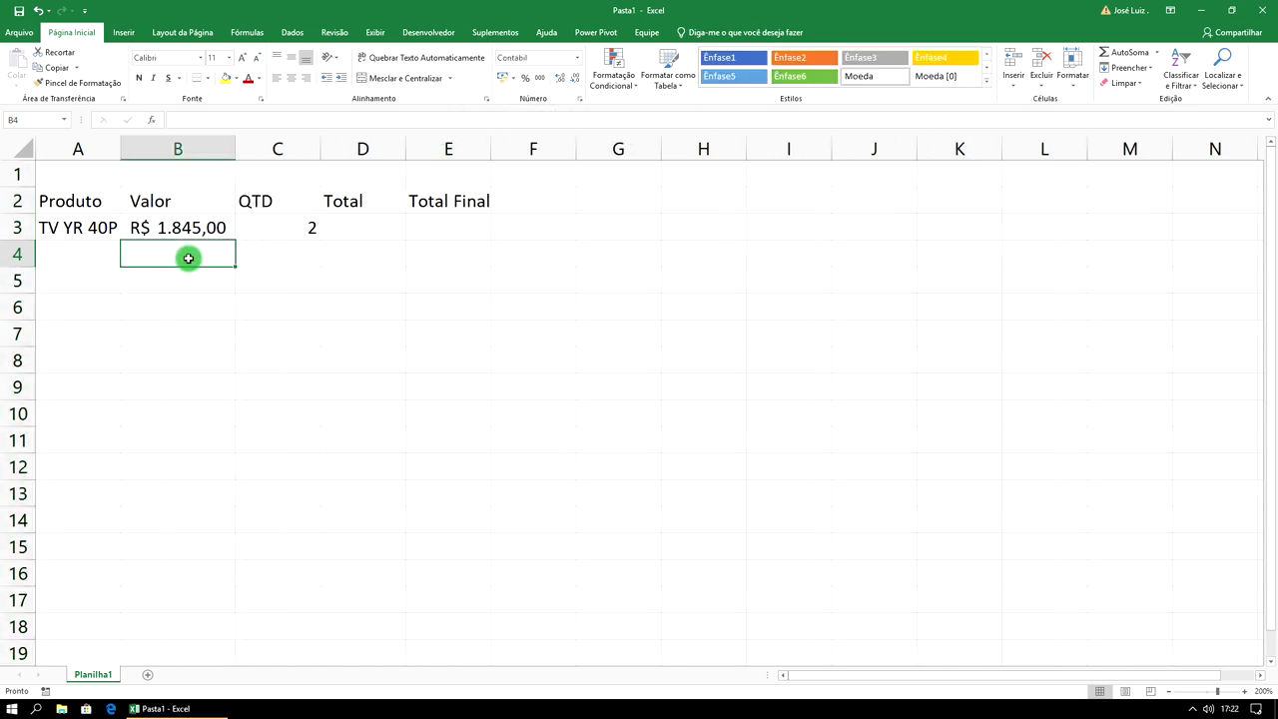
{"action": "type", "text": "25"}
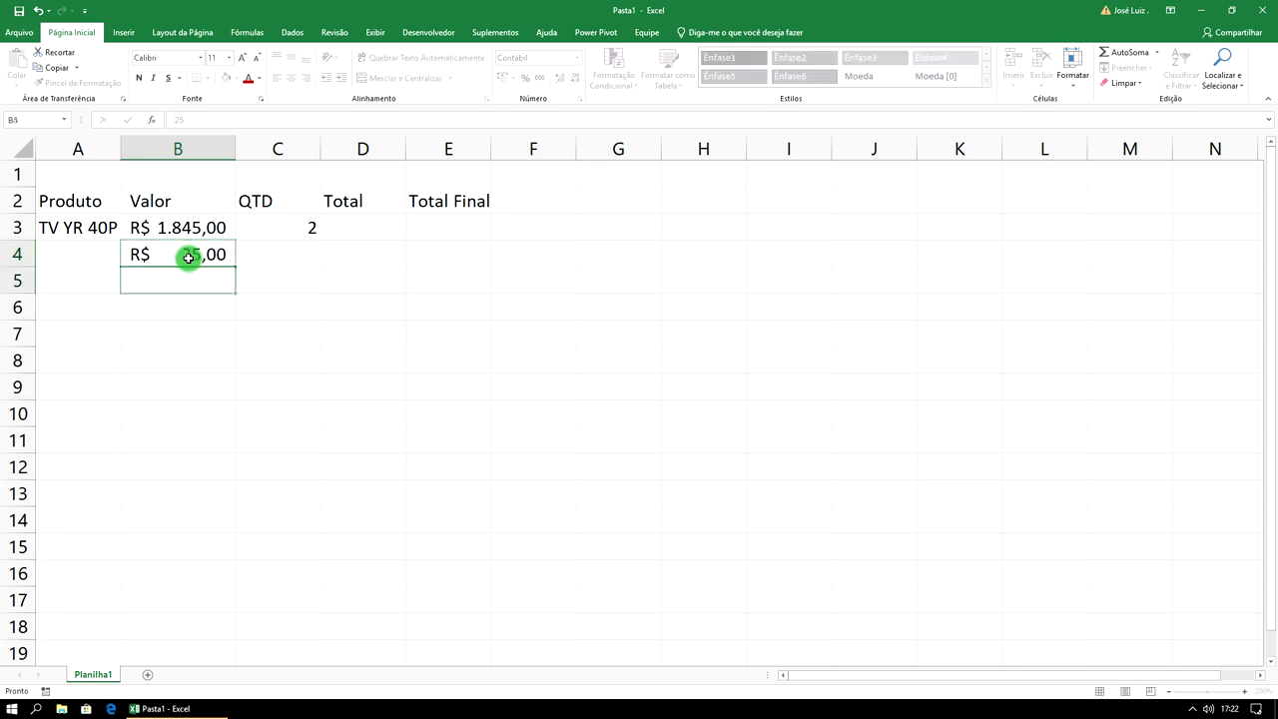
{"action": "key", "text": "Return"}
{"action": "left_click", "coordinate": [200, 254]}
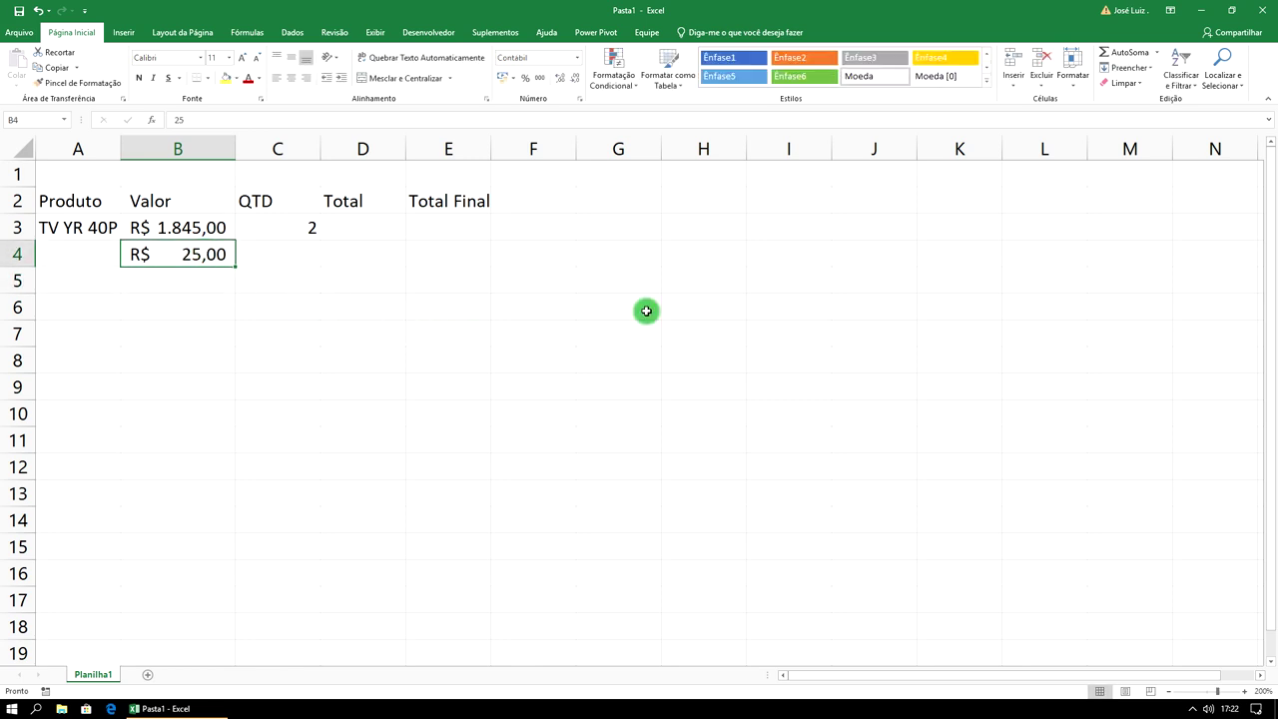
{"action": "key", "text": "Delete"}
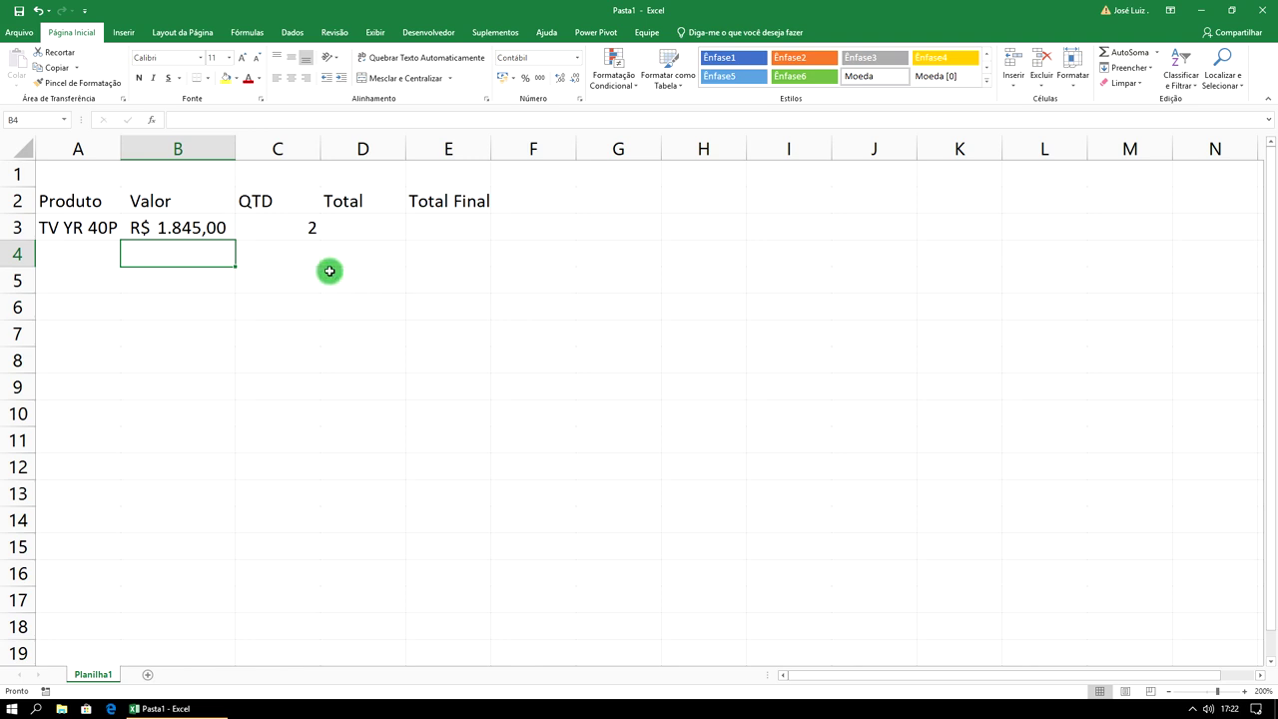
Format column D as accounting currency and begin a formula in D3
{"action": "left_click_drag", "start_coordinate": [363, 148], "coordinate": [615, 133]}
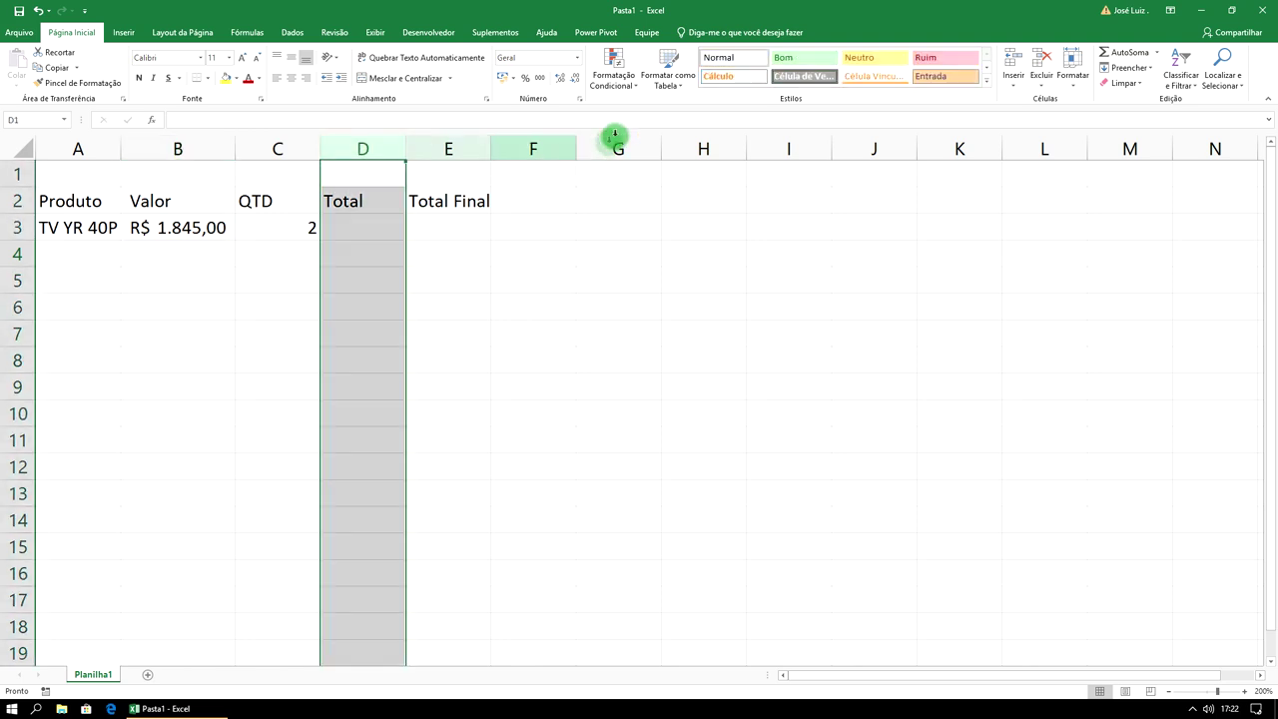
{"action": "left_click", "coordinate": [503, 78]}
{"action": "left_click", "coordinate": [373, 232]}
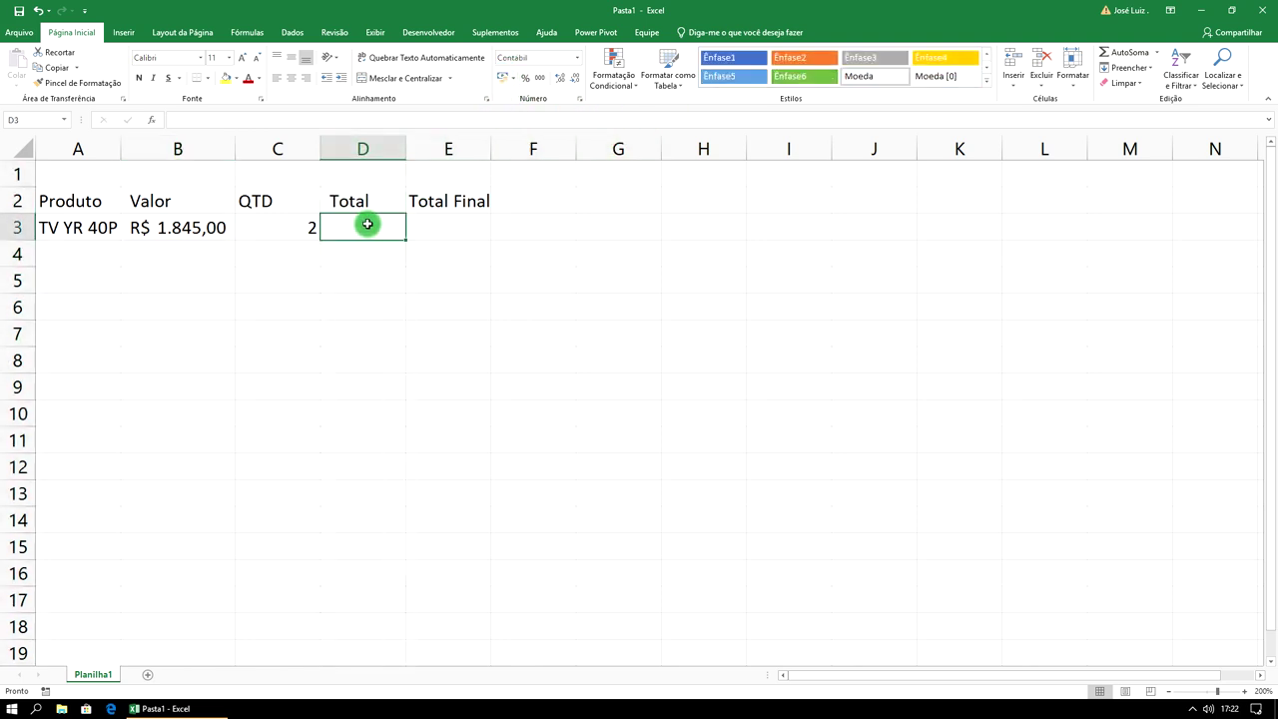
{"action": "type", "text": "="}
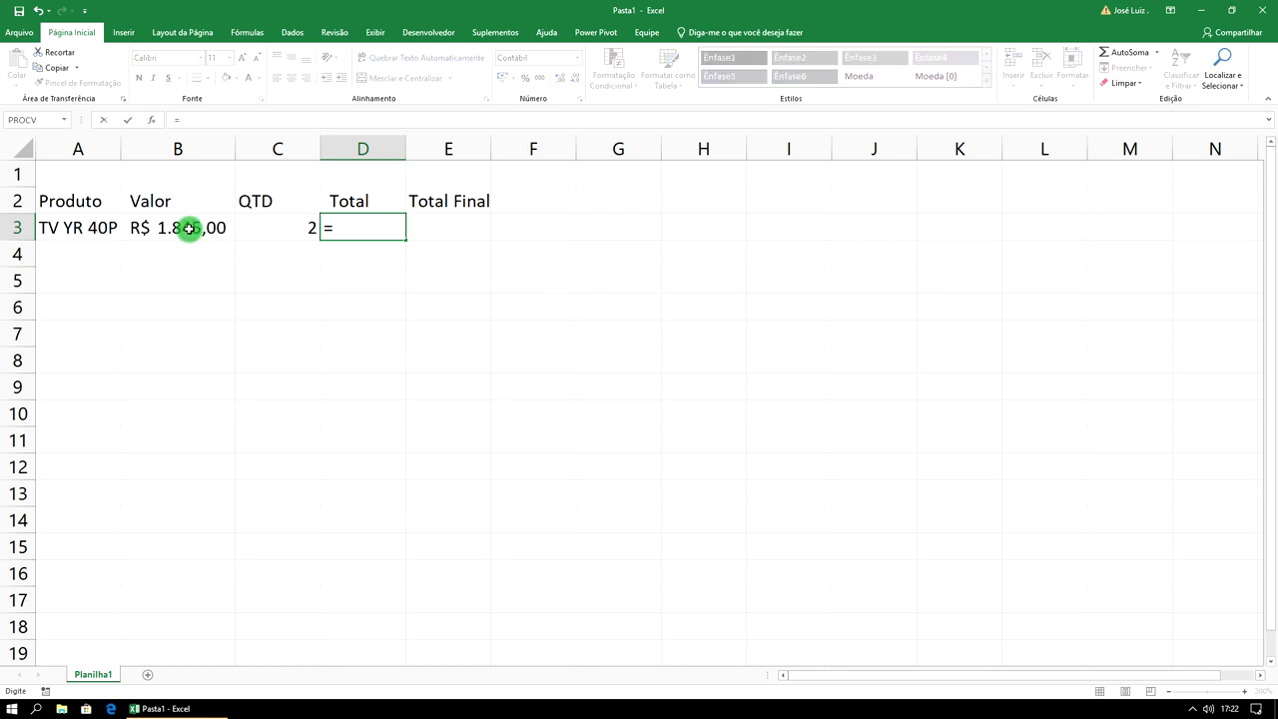
Complete the D3 formula =C3*B3 to total the TV row
{"action": "left_click", "coordinate": [288, 228]}
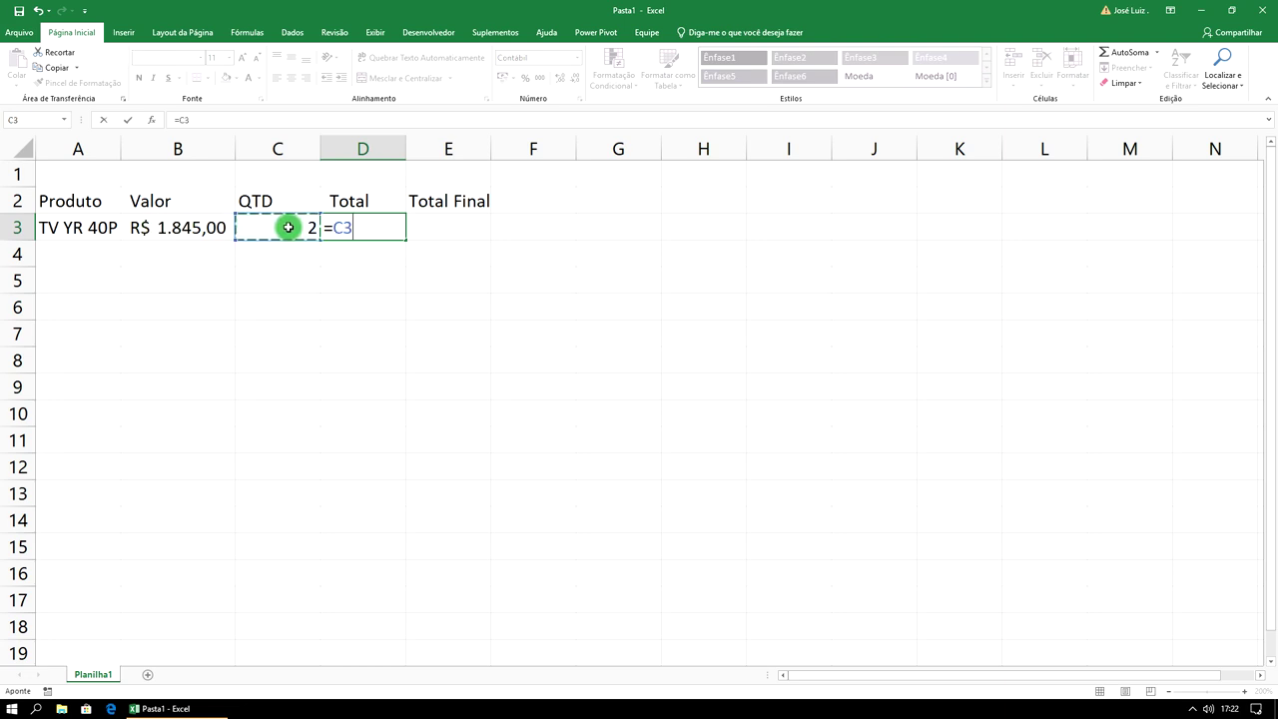
{"action": "type", "text": "*"}
{"action": "left_click", "coordinate": [192, 228]}
{"action": "key", "text": "Return"}
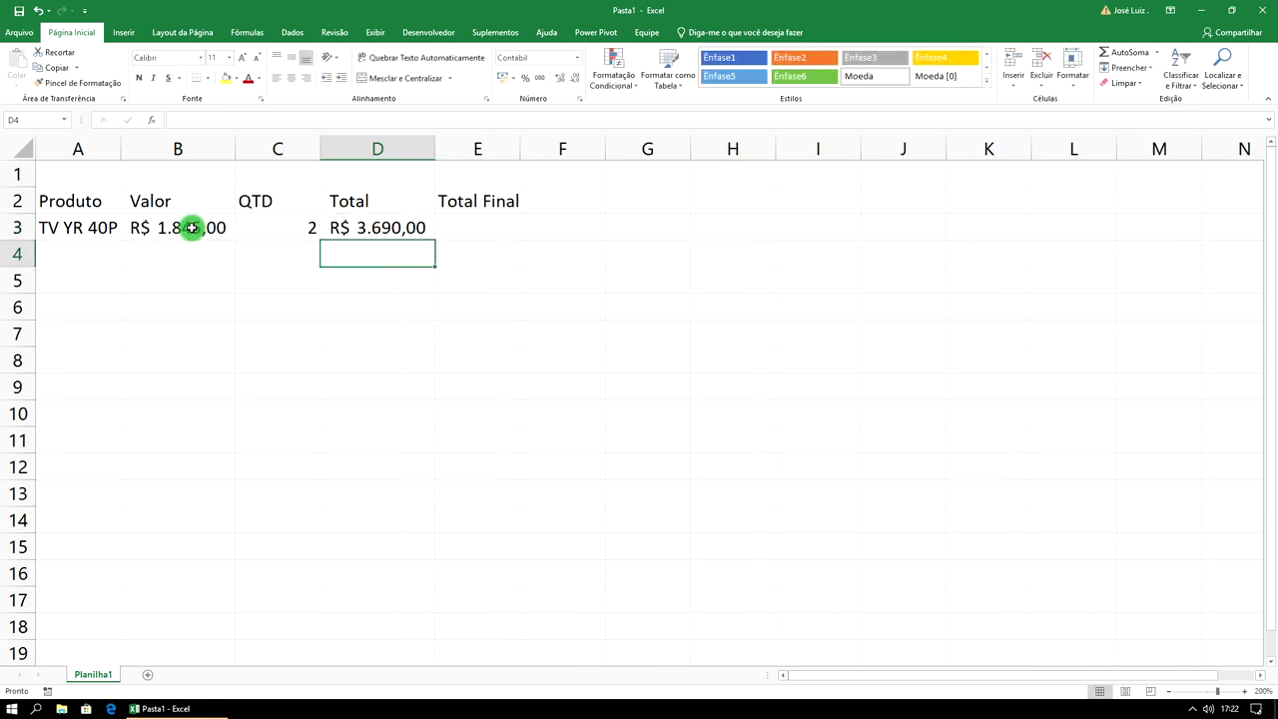
{"action": "key", "text": "Up"}
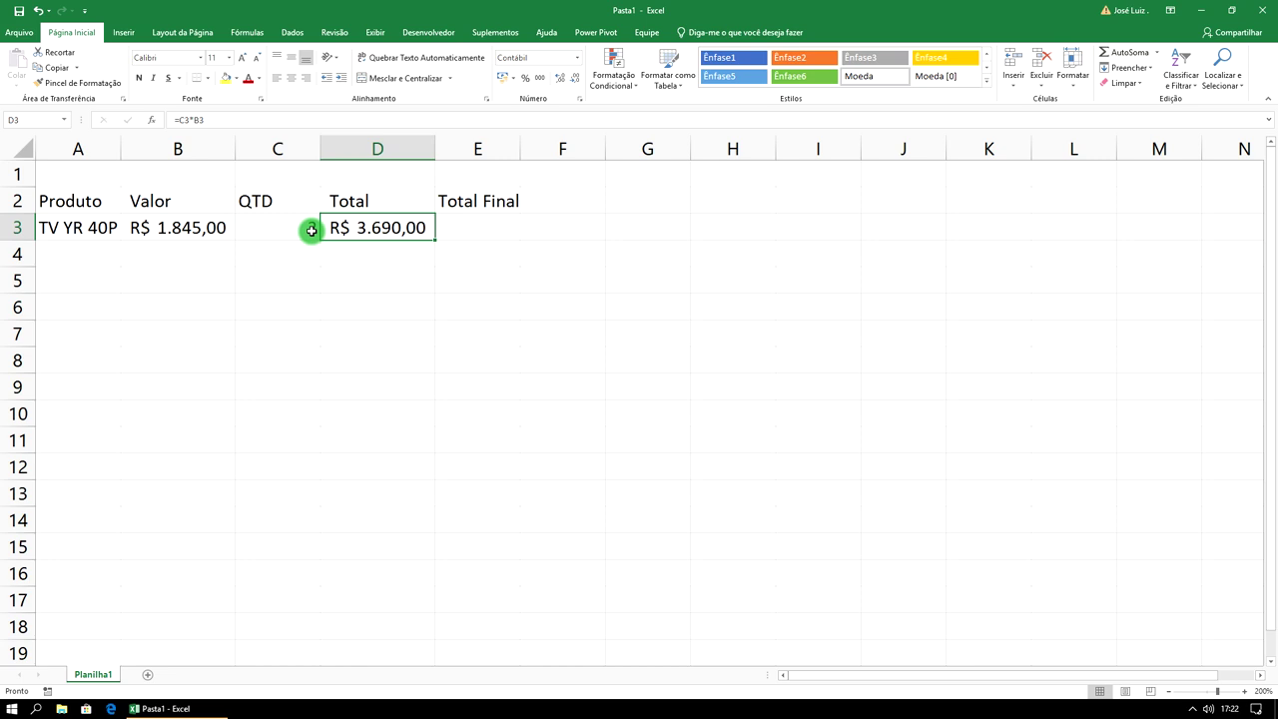
Change the TV quantity in C3 to 3 and type 'Fogão TJH' into A4
{"action": "left_click", "coordinate": [312, 231]}
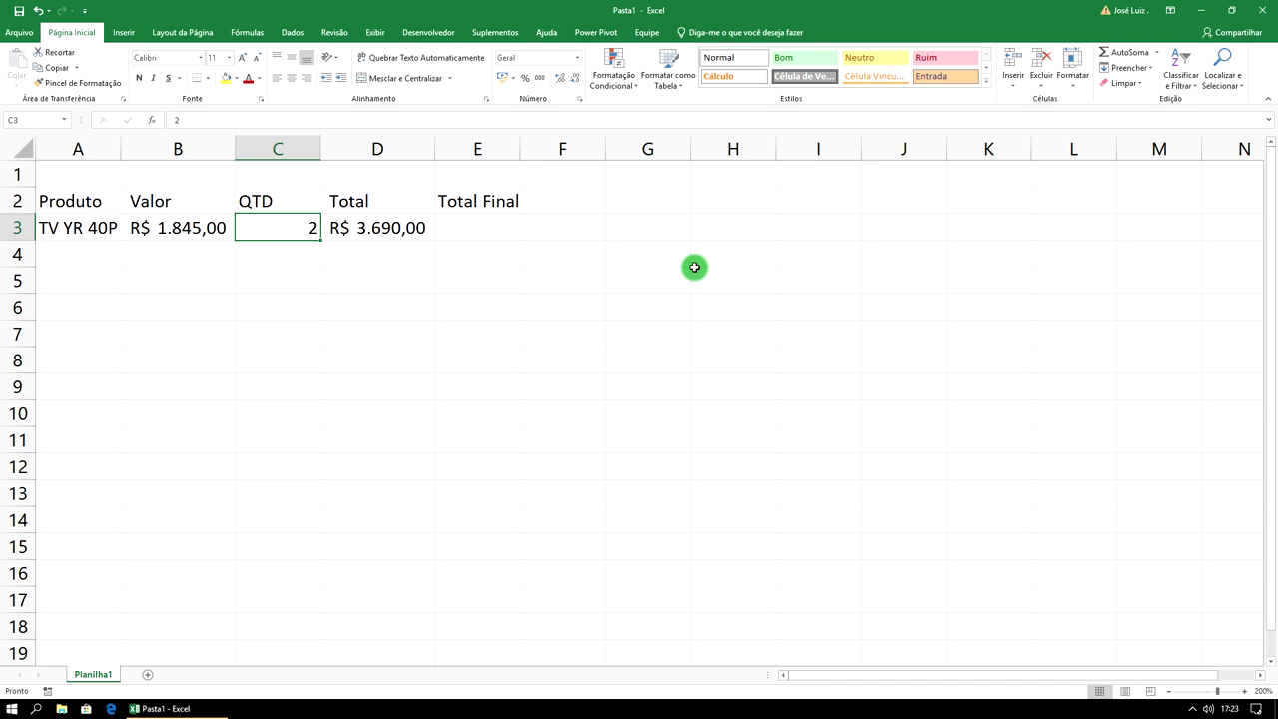
{"action": "type", "text": "3"}
{"action": "key", "text": "Return"}
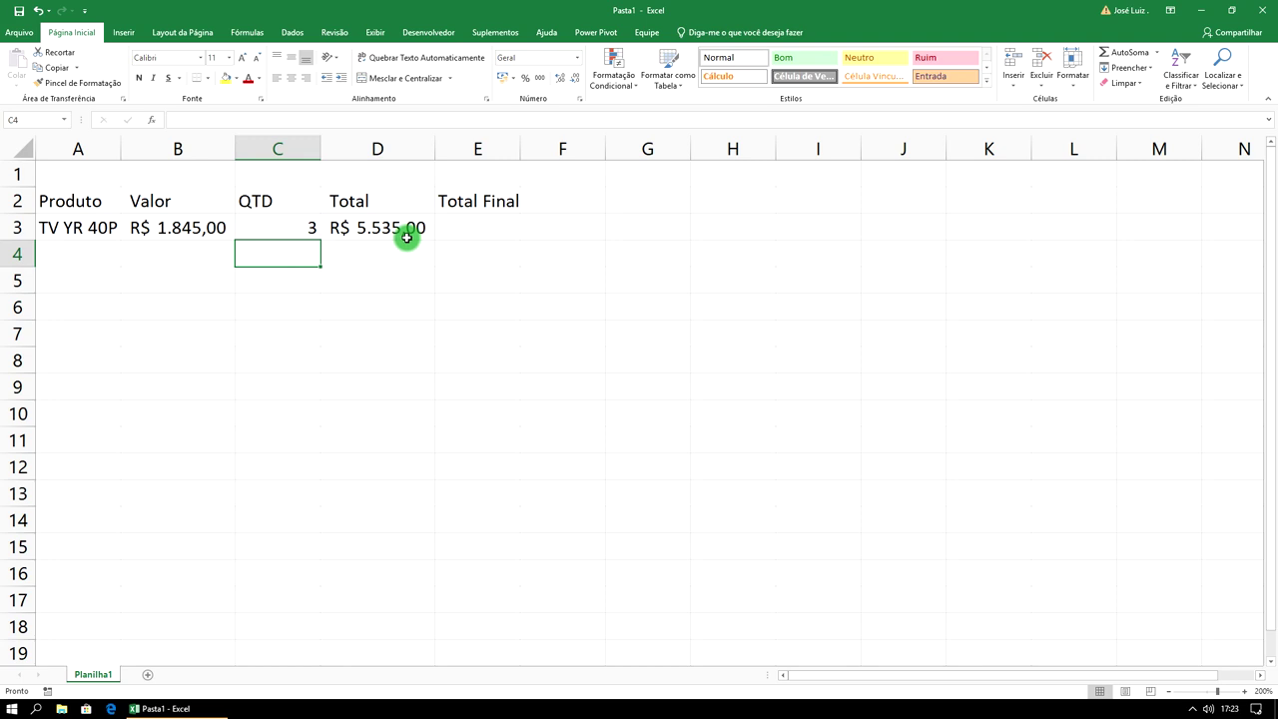
{"action": "left_click", "coordinate": [104, 246]}
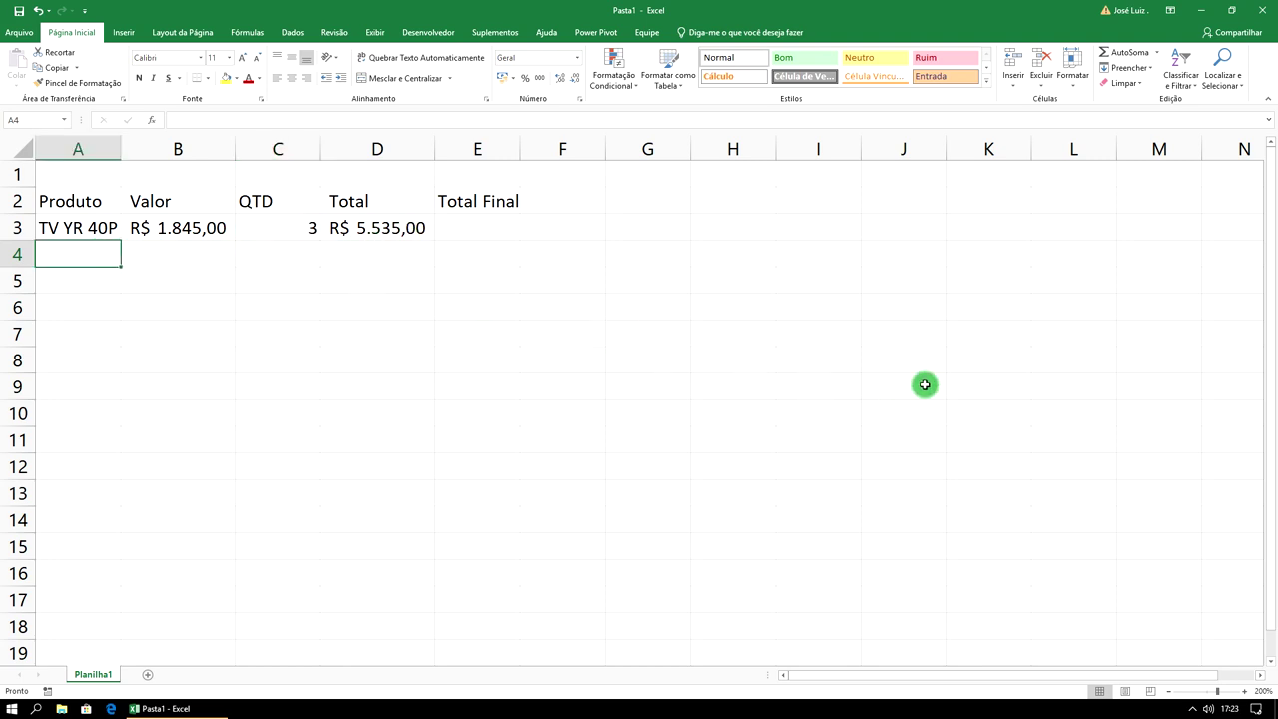
{"action": "type", "text": "Fogão T"}
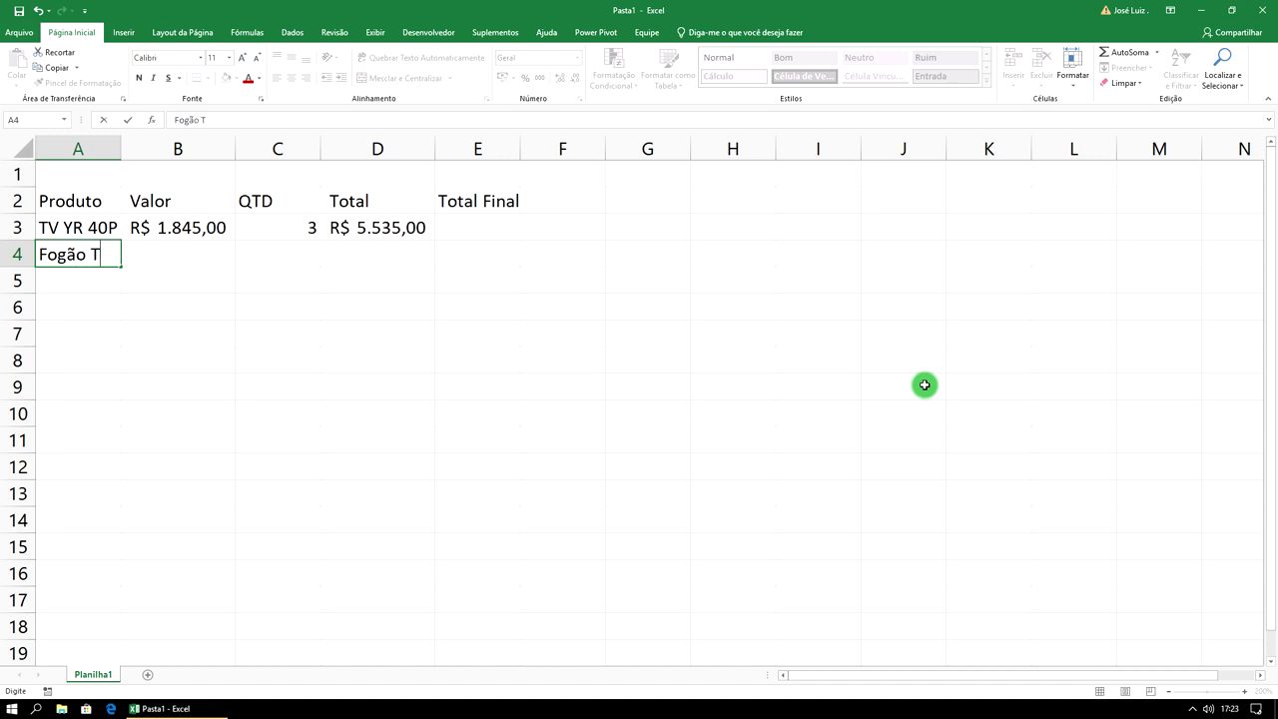
{"action": "type", "text": "JH"}
Enter price 985,36 in B4 and quantity 2 in C4 for Fogão TJH
{"action": "key", "text": "Tab"}
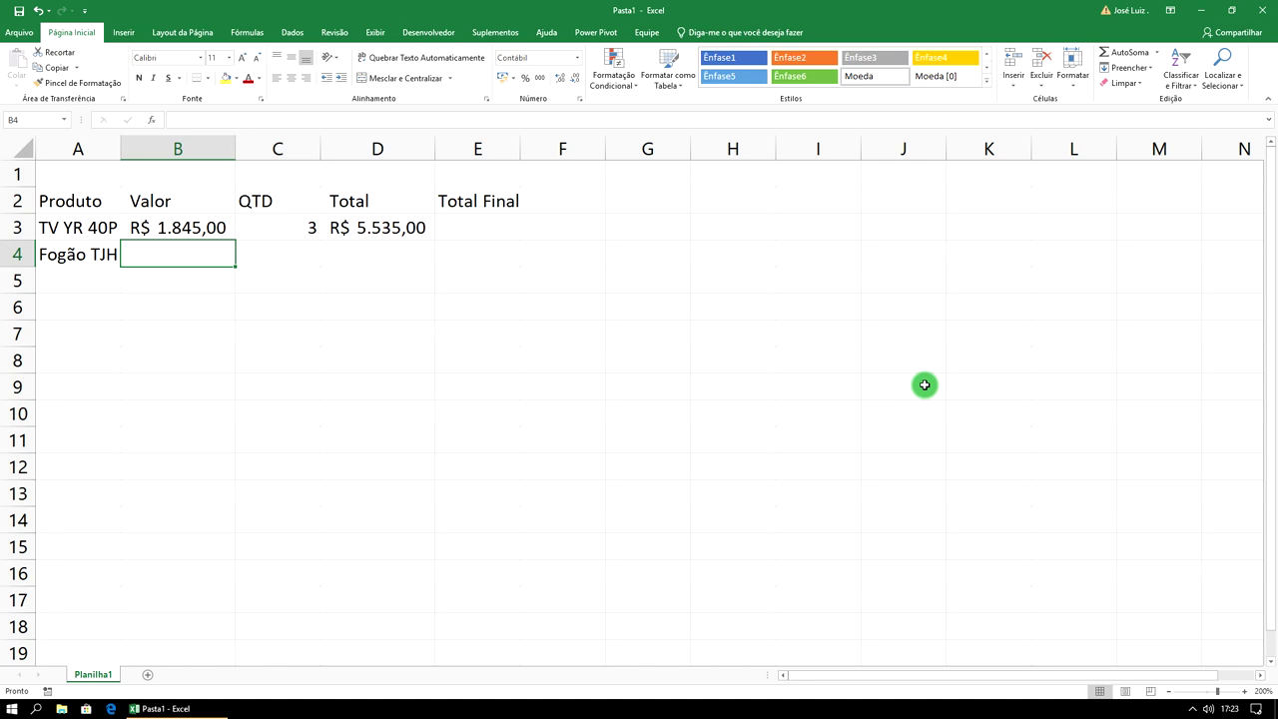
{"action": "type", "text": "985"}
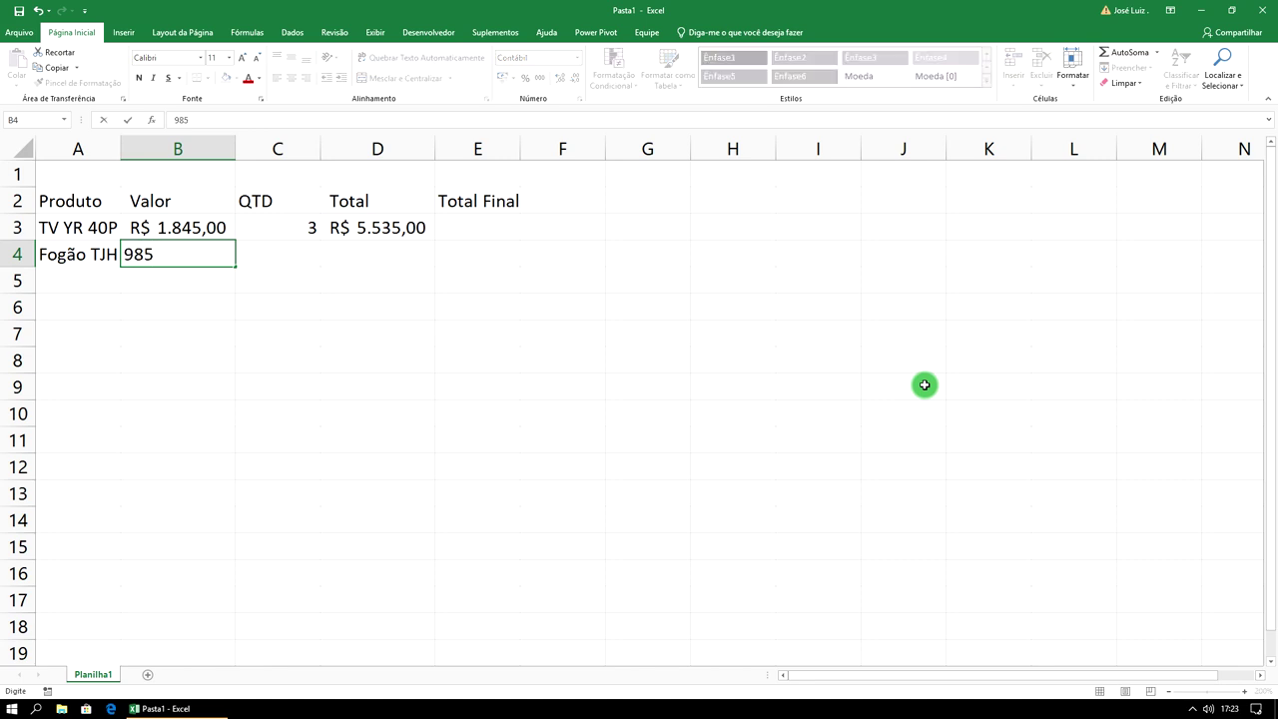
{"action": "type", "text": ",36"}
{"action": "key", "text": "Tab"}
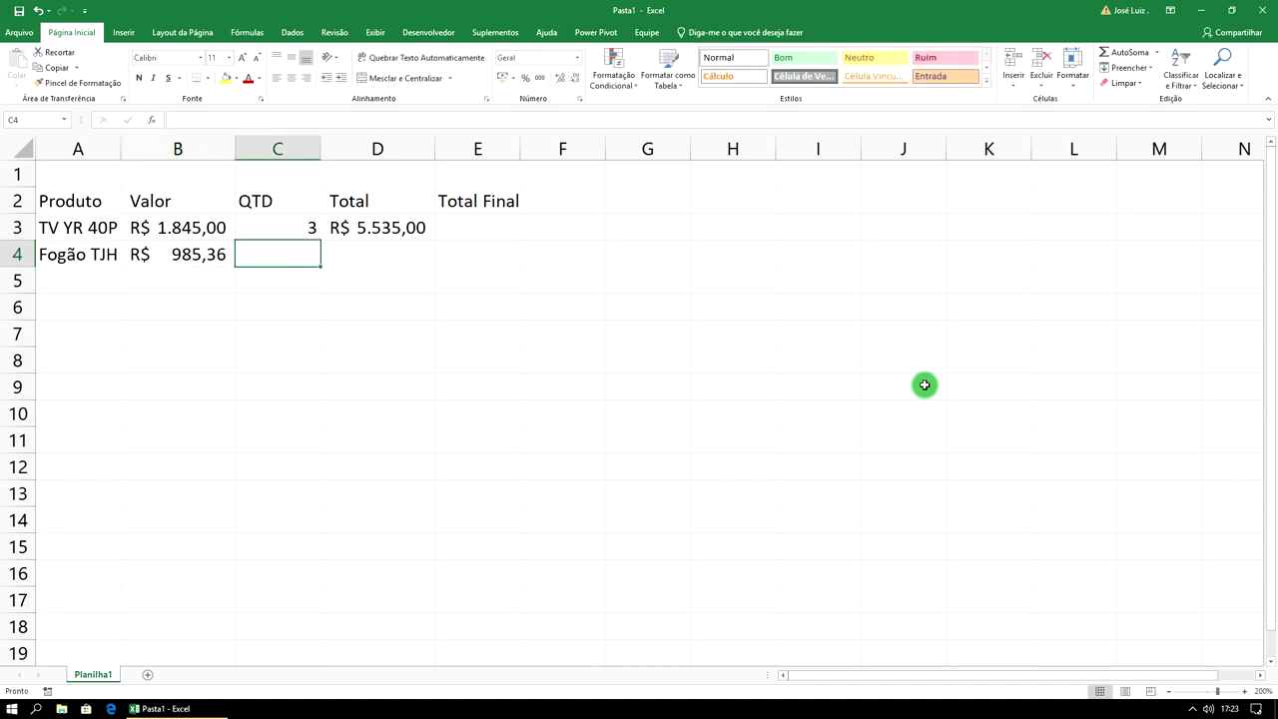
{"action": "key", "text": "Left"}
{"action": "key", "text": "Right"}
{"action": "type", "text": "2"}
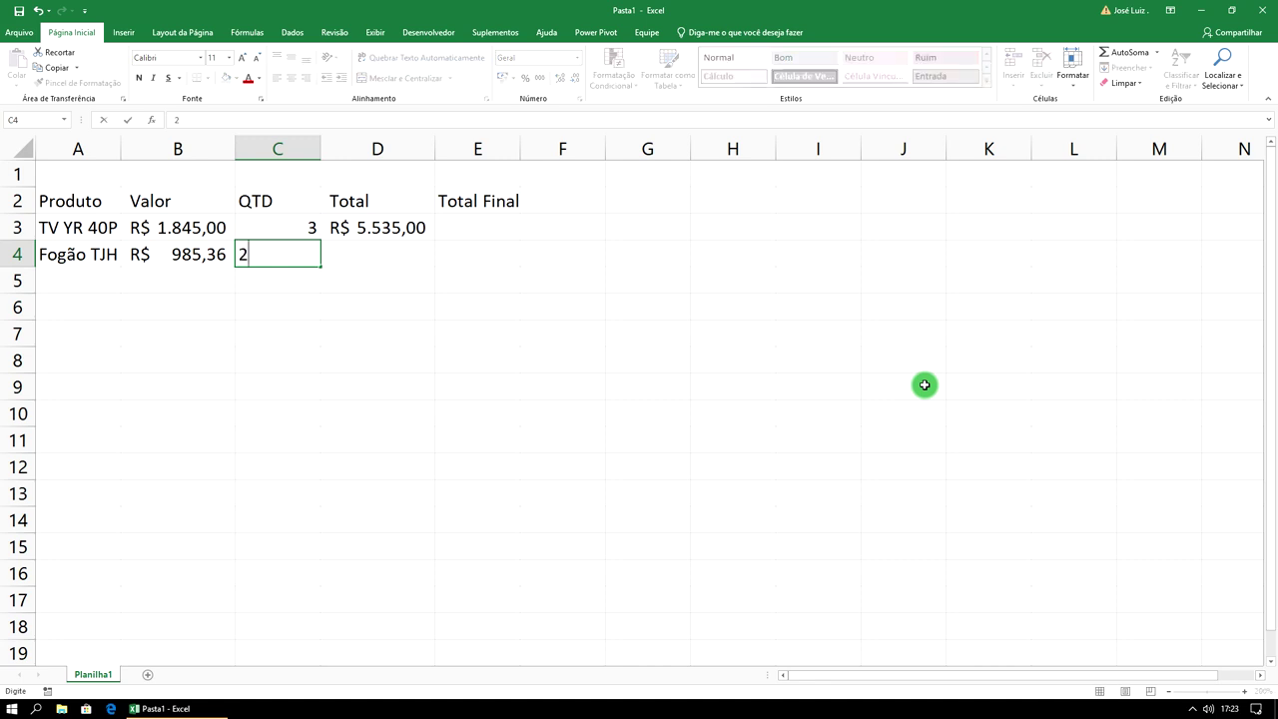
{"action": "key", "text": "Tab"}
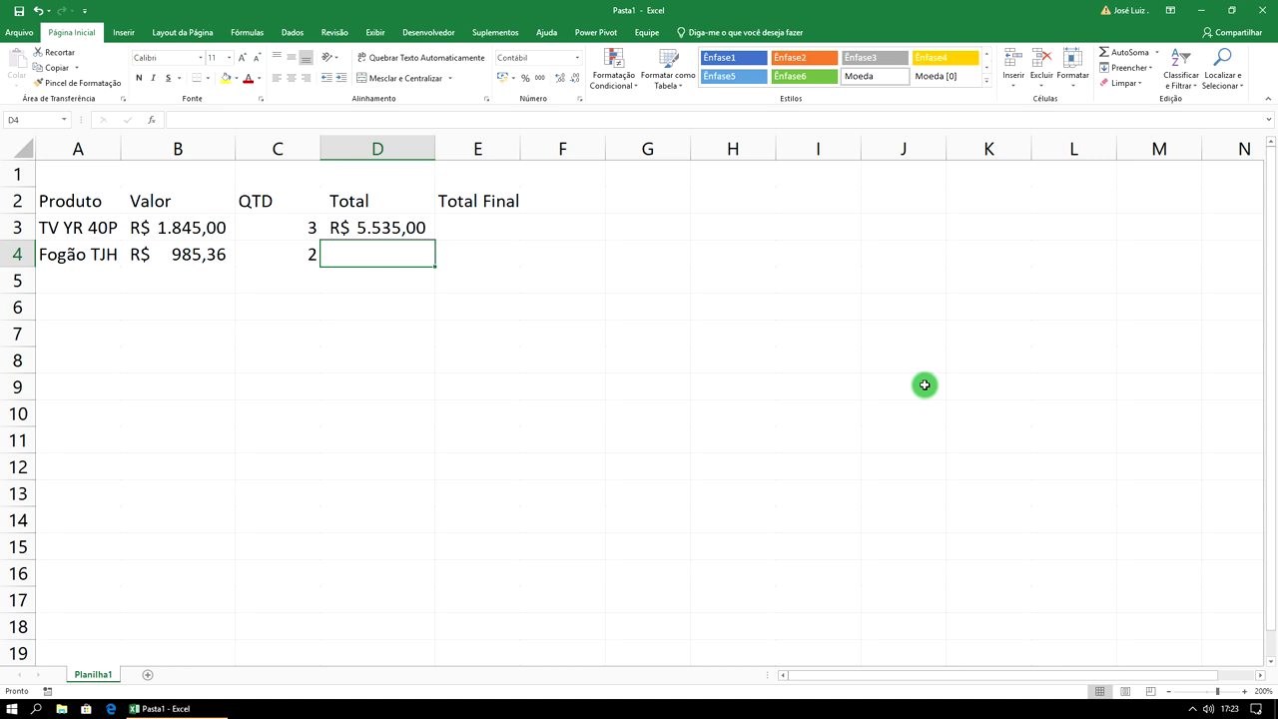
Enter =C4*B4 in D4 to total R$ 1.970,72
{"action": "type", "text": "="}
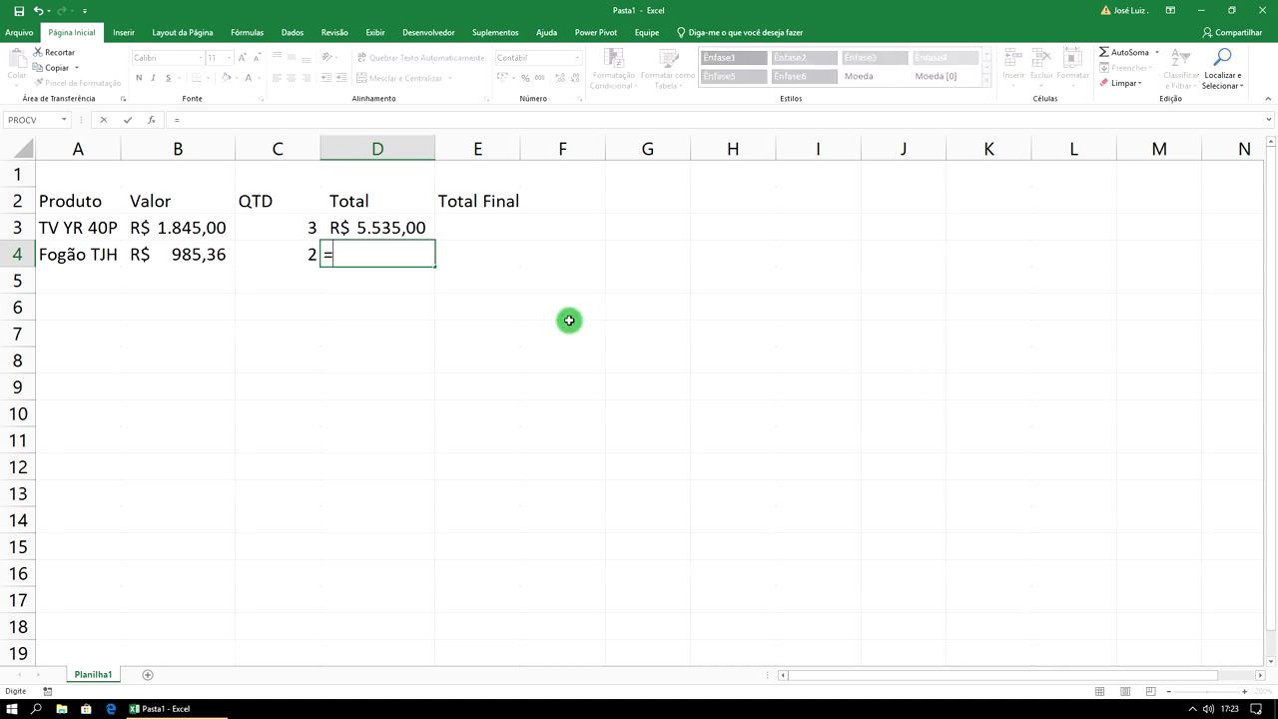
{"action": "left_click", "coordinate": [277, 250]}
{"action": "type", "text": "*"}
{"action": "left_click", "coordinate": [207, 257]}
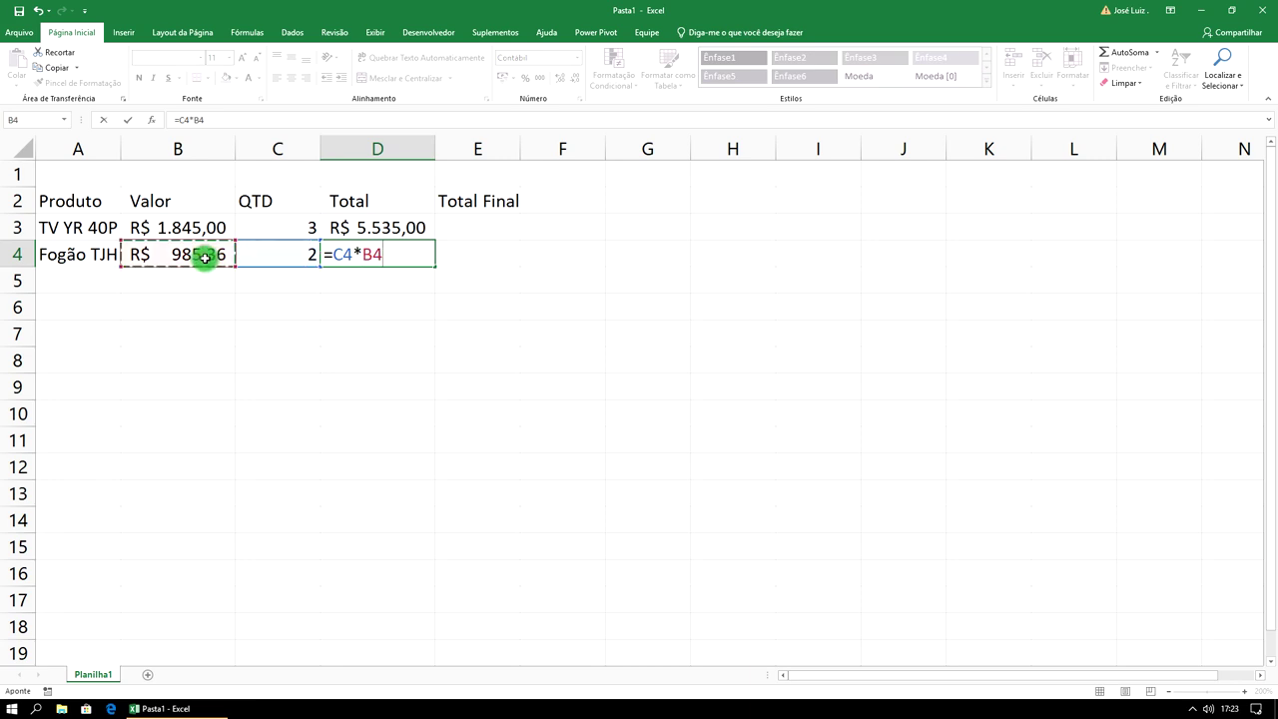
{"action": "key", "text": "Return"}
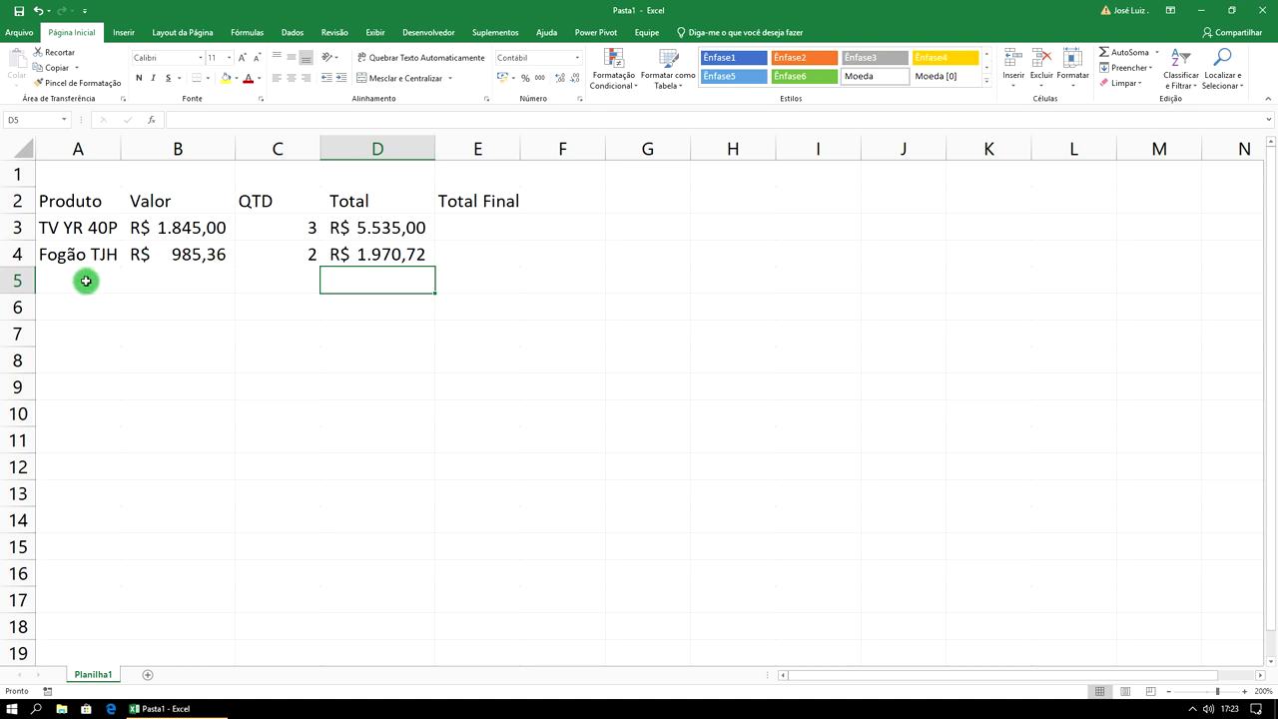
{"action": "left_click", "coordinate": [90, 281]}
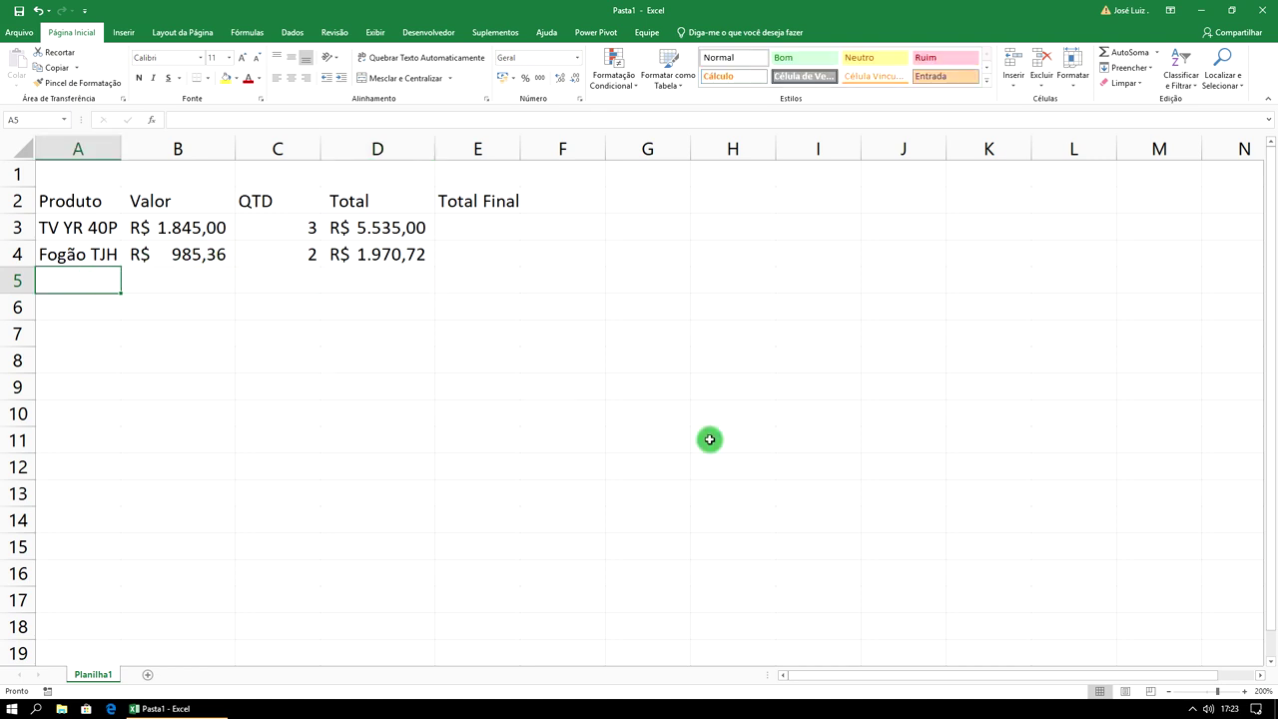
Add 'Celular Open' in A5, widen column A, and enter price 658 and quantity 4
{"action": "type", "text": "Celular "}
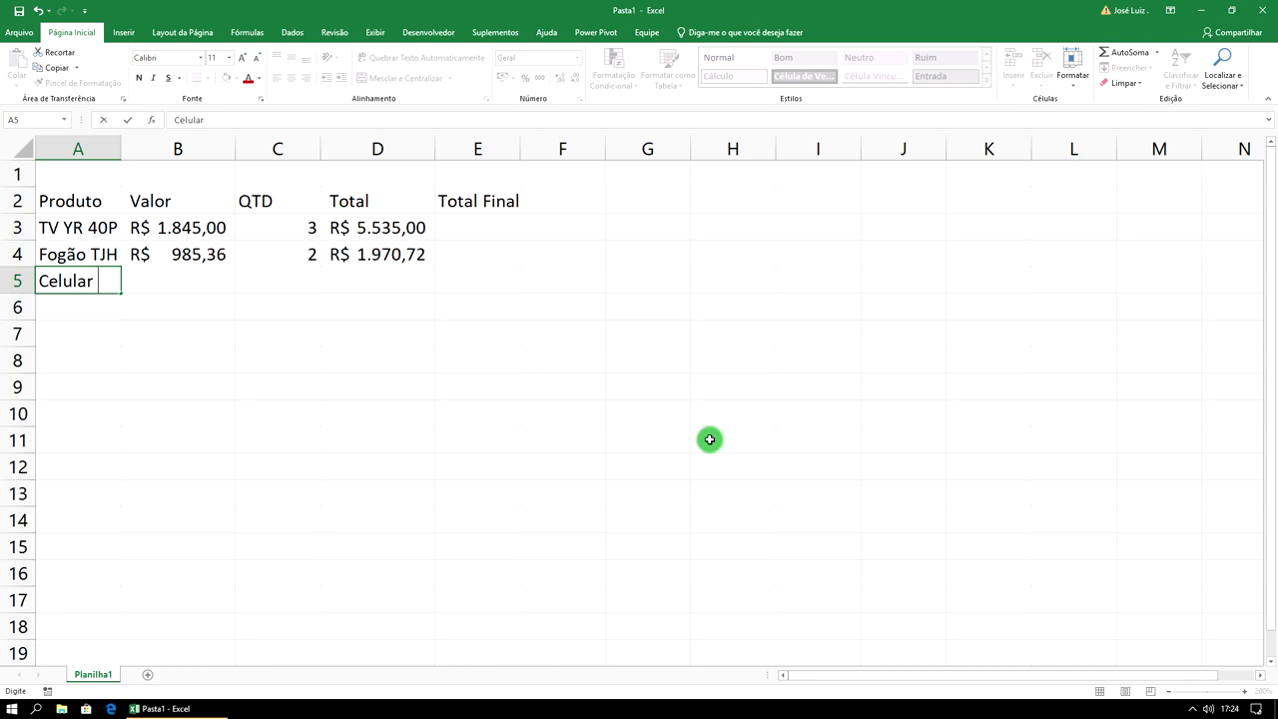
{"action": "type", "text": "Open"}
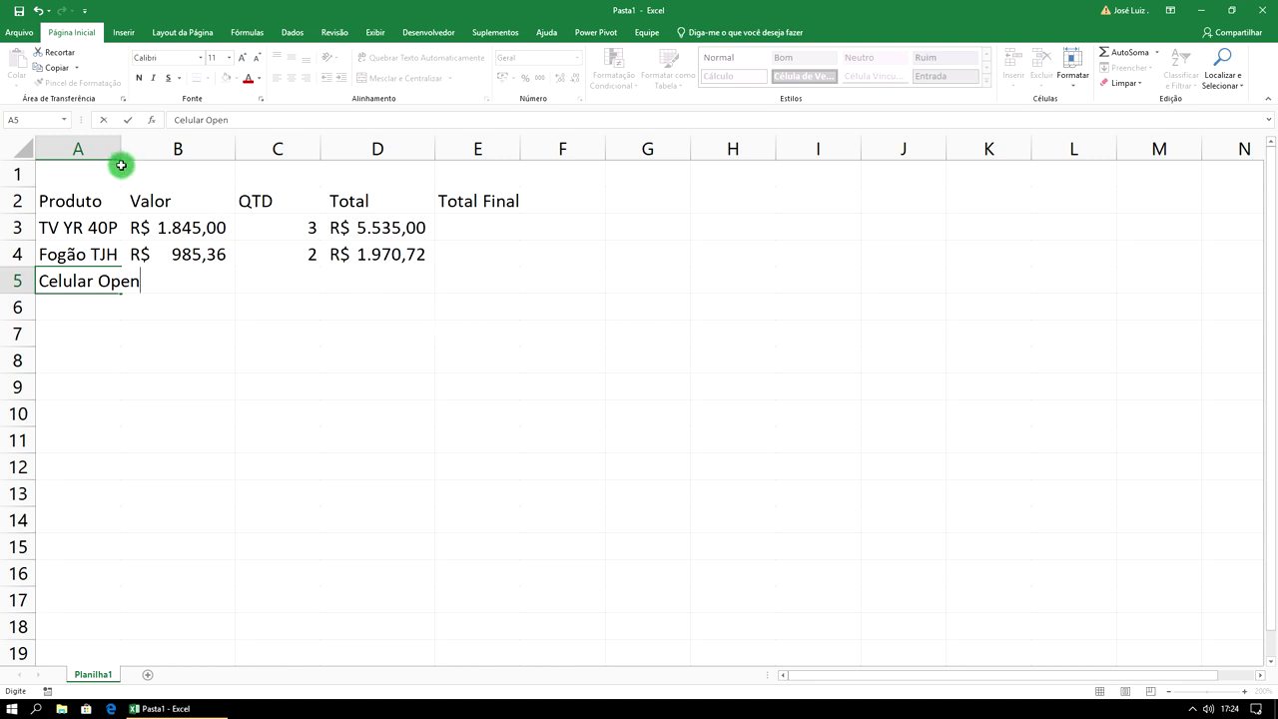
{"action": "left_click_drag", "start_coordinate": [120, 148], "coordinate": [152, 149]}
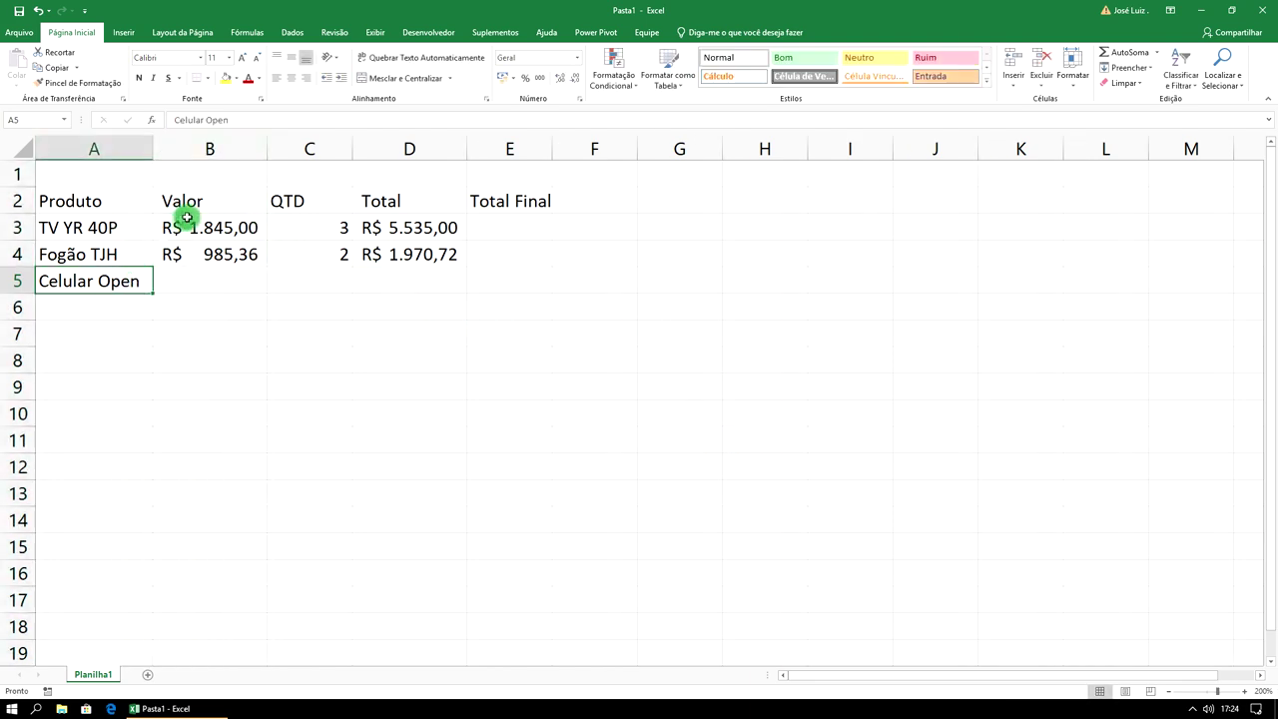
{"action": "left_click", "coordinate": [200, 287]}
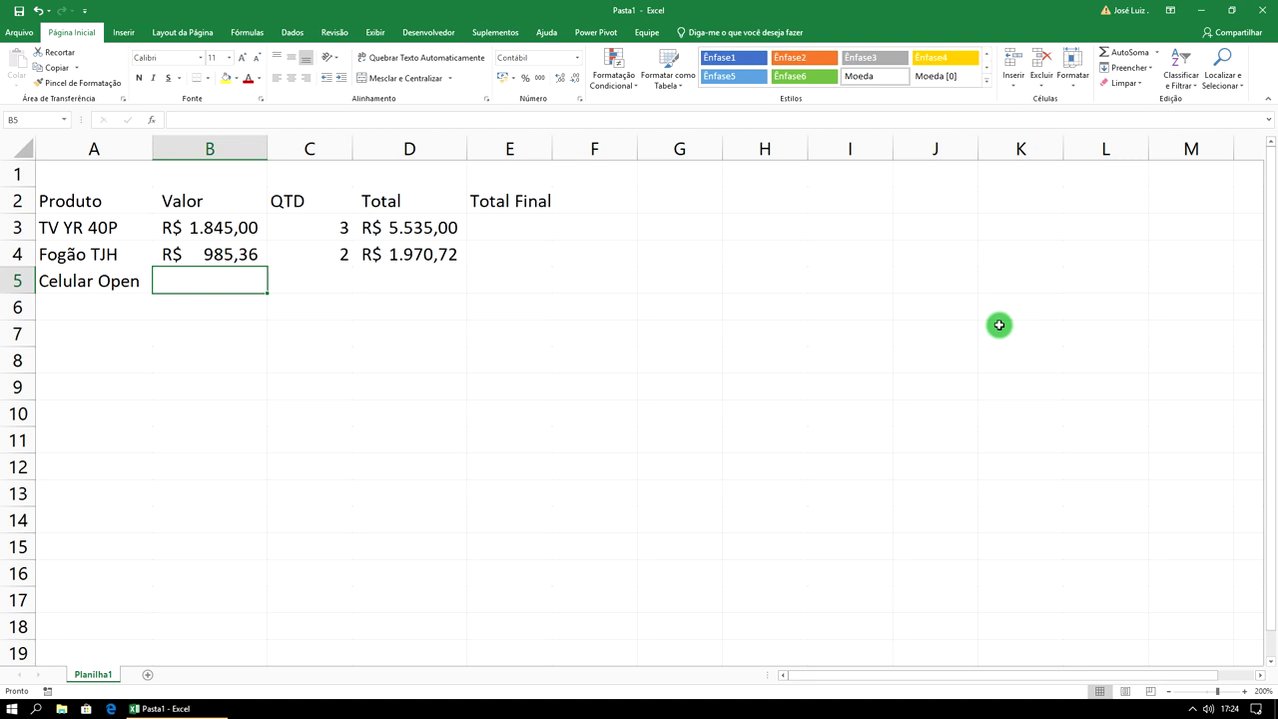
{"action": "type", "text": "658"}
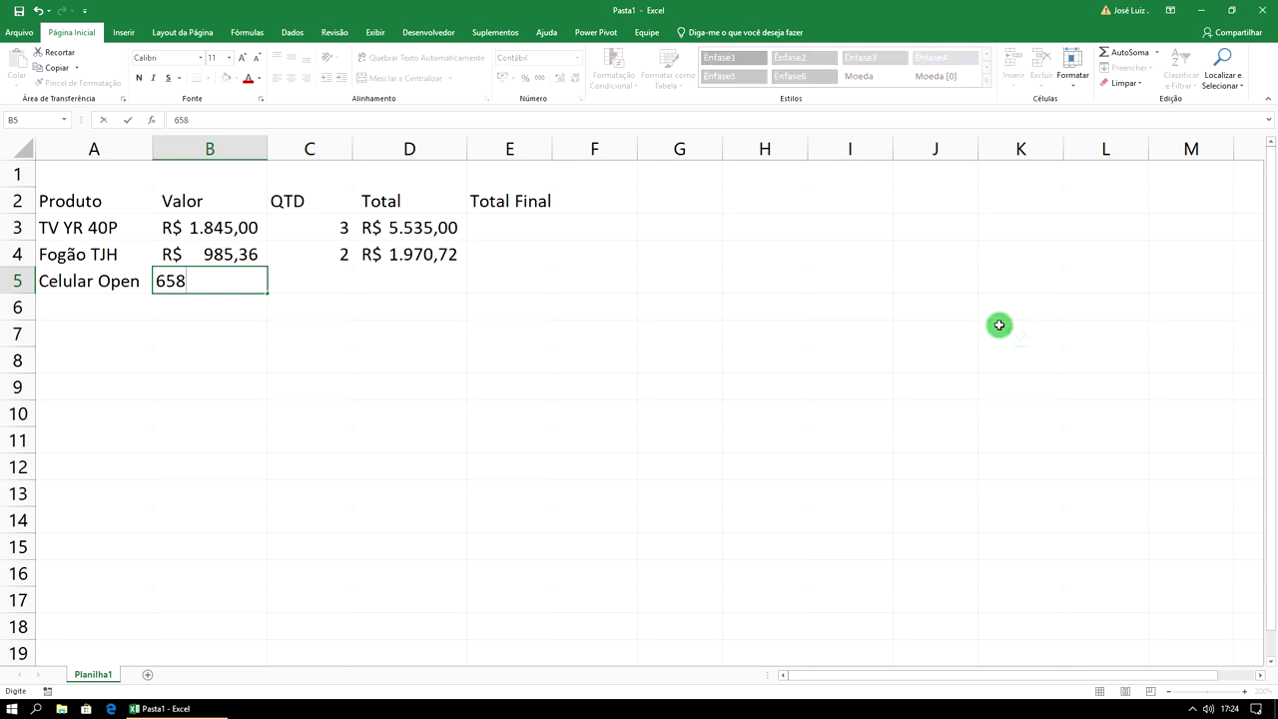
{"action": "left_click", "coordinate": [333, 289]}
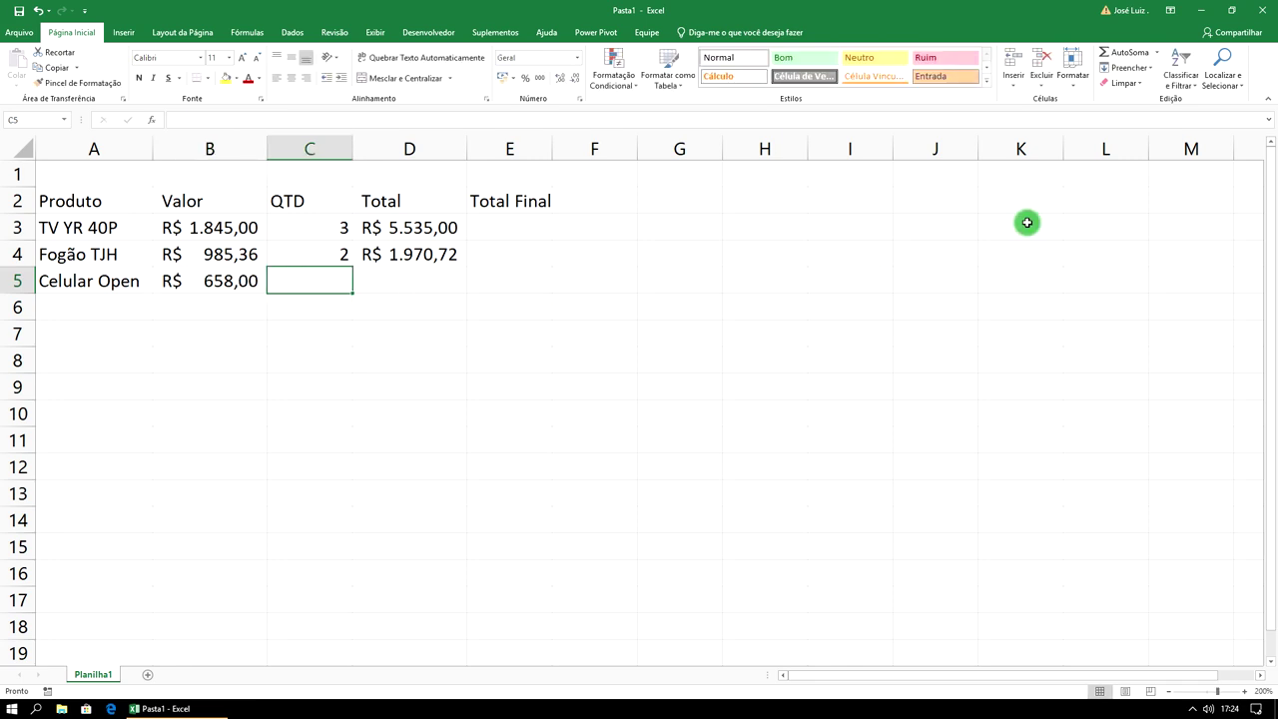
{"action": "type", "text": "4"}
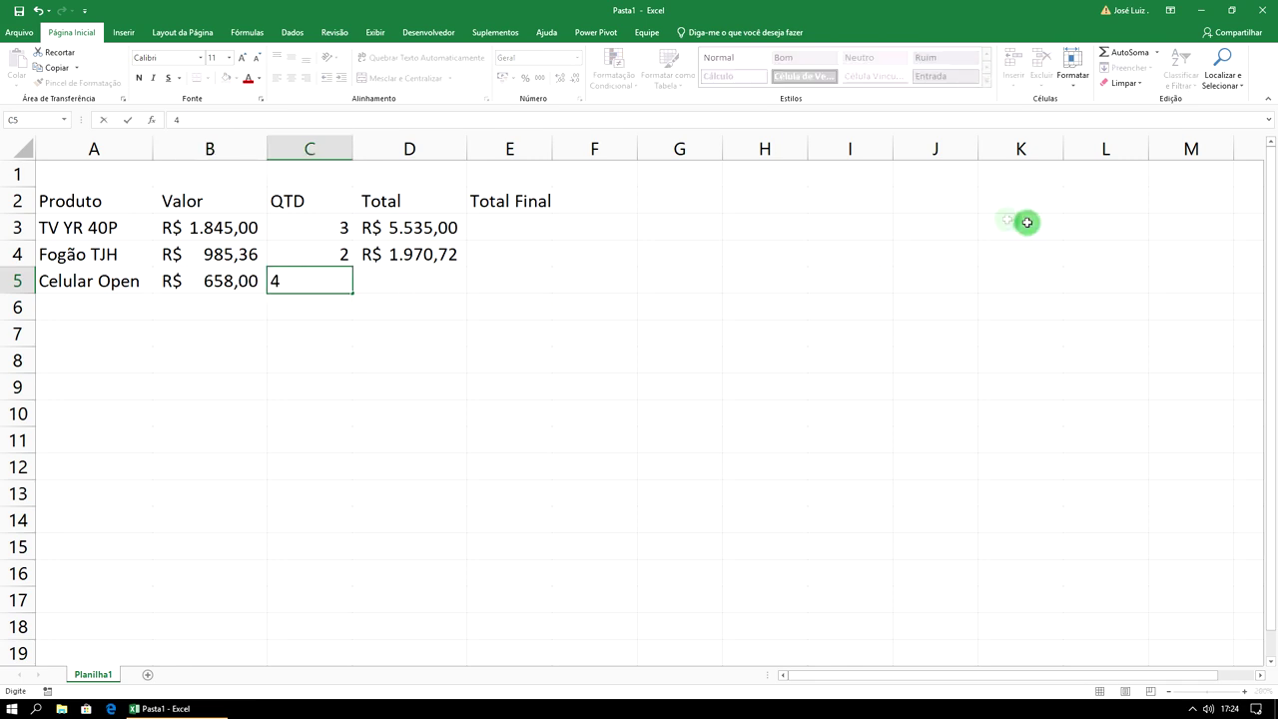
{"action": "left_click", "coordinate": [422, 282]}
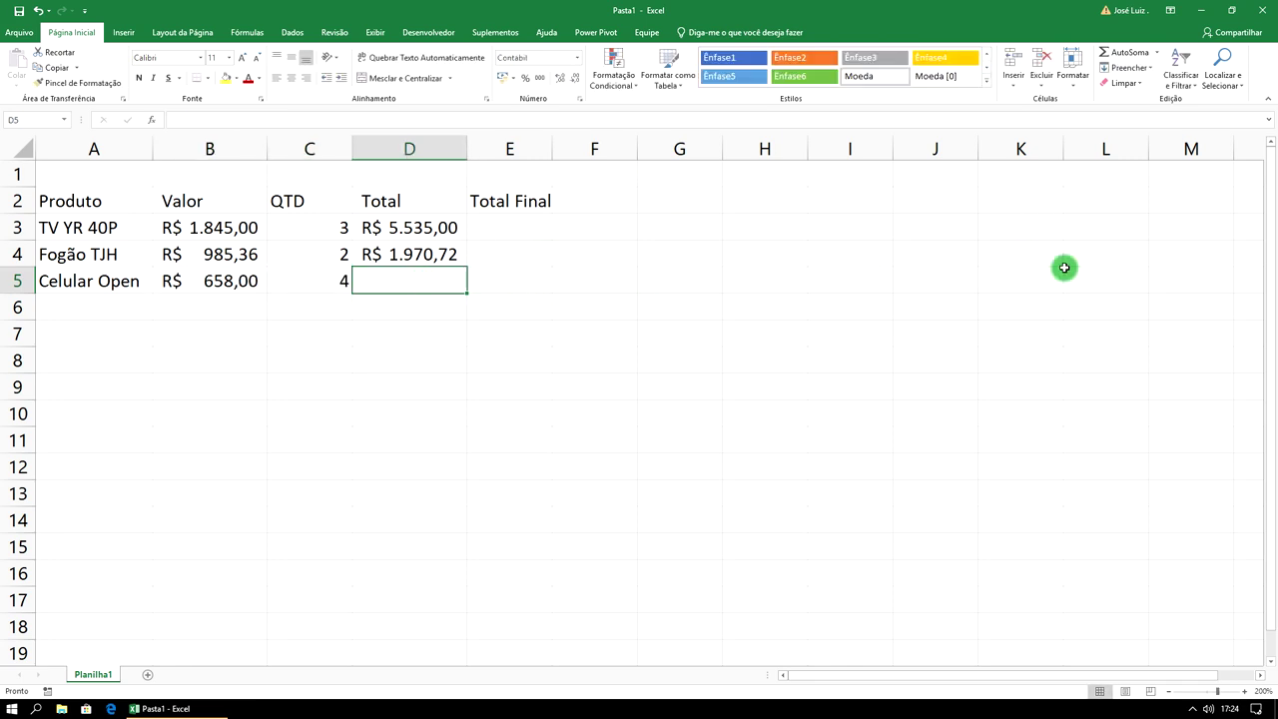
Enter =C5*B5 in D5 to total R$ 2.632,00
{"action": "type", "text": "="}
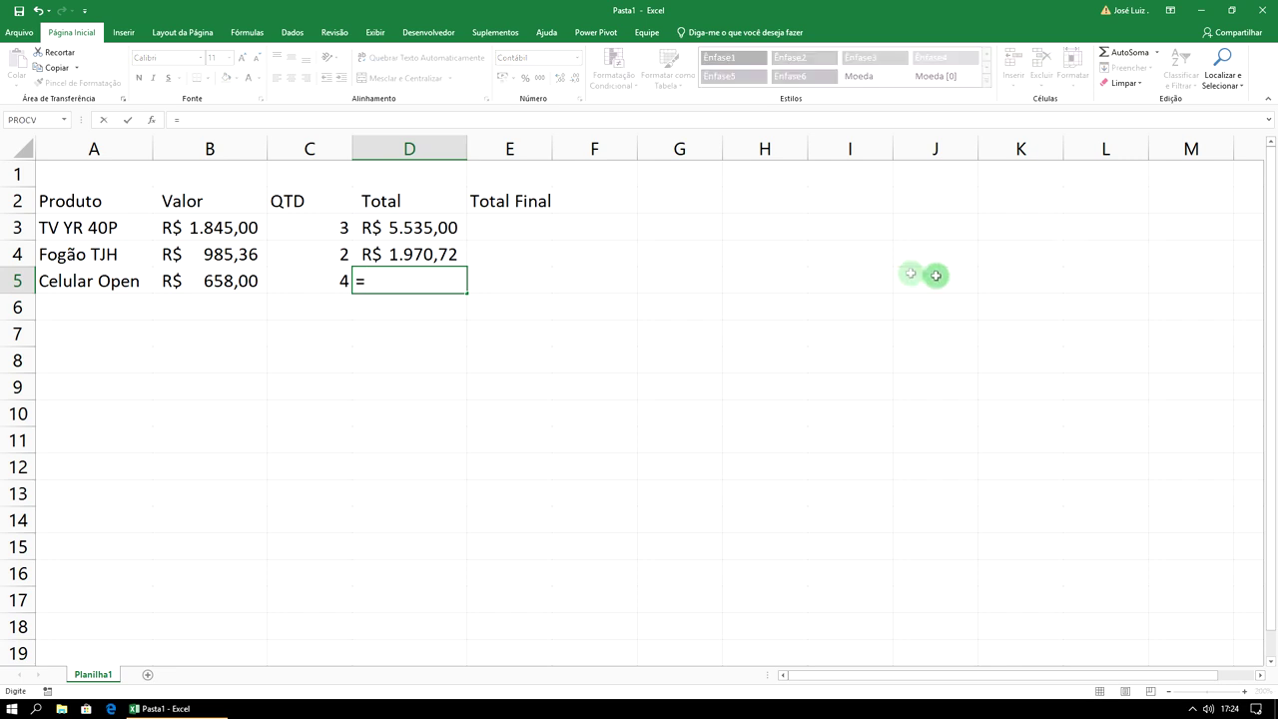
{"action": "left_click", "coordinate": [334, 279]}
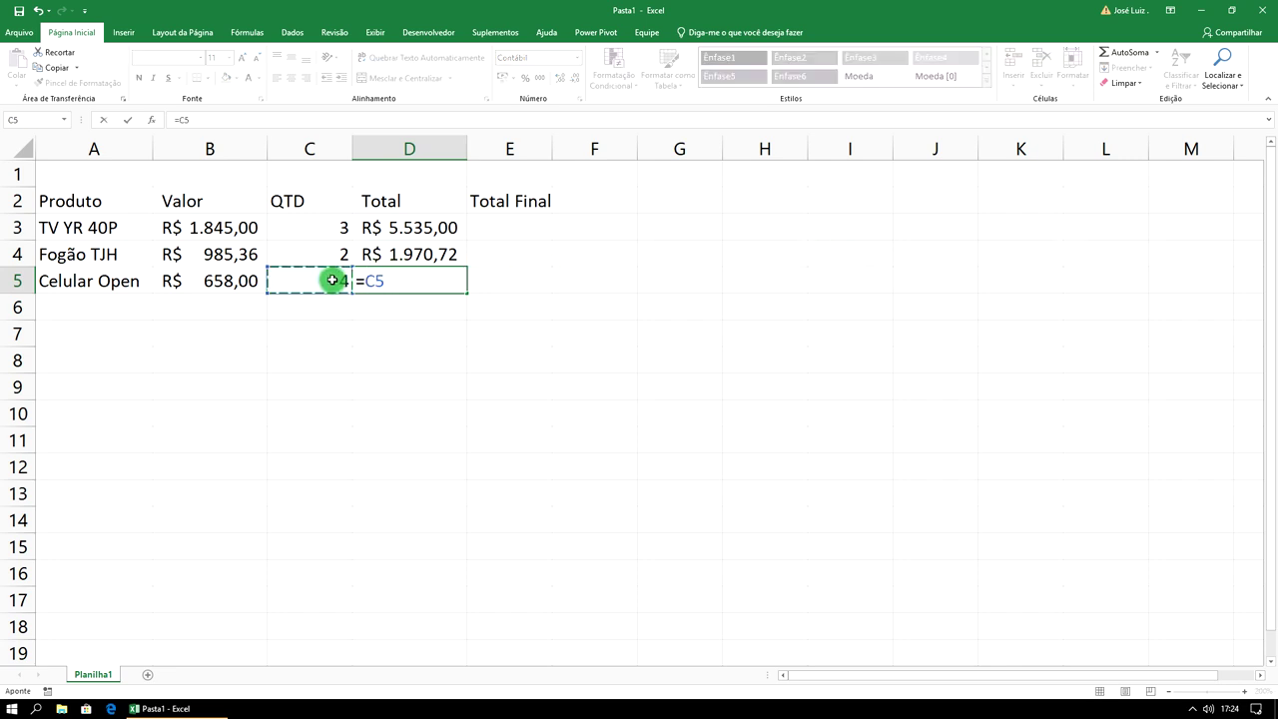
{"action": "type", "text": "*"}
{"action": "left_click", "coordinate": [244, 280]}
{"action": "key", "text": "Return"}
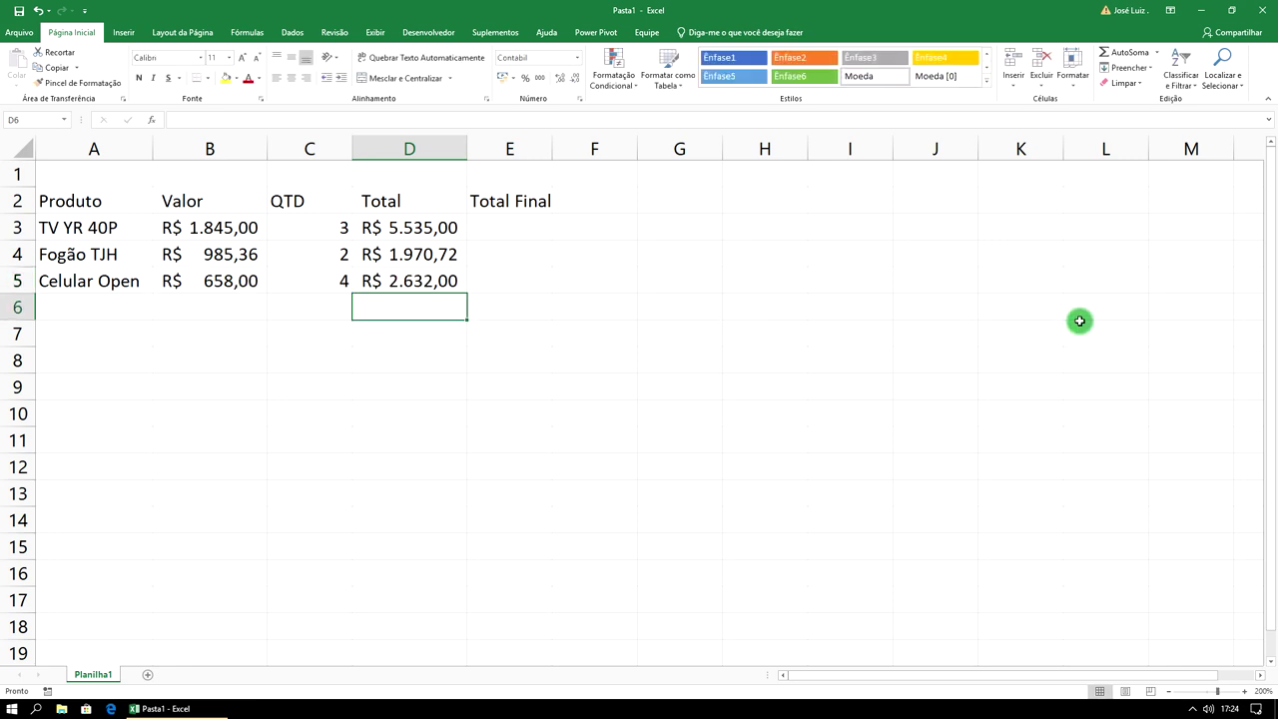
{"action": "left_click", "coordinate": [509, 230]}
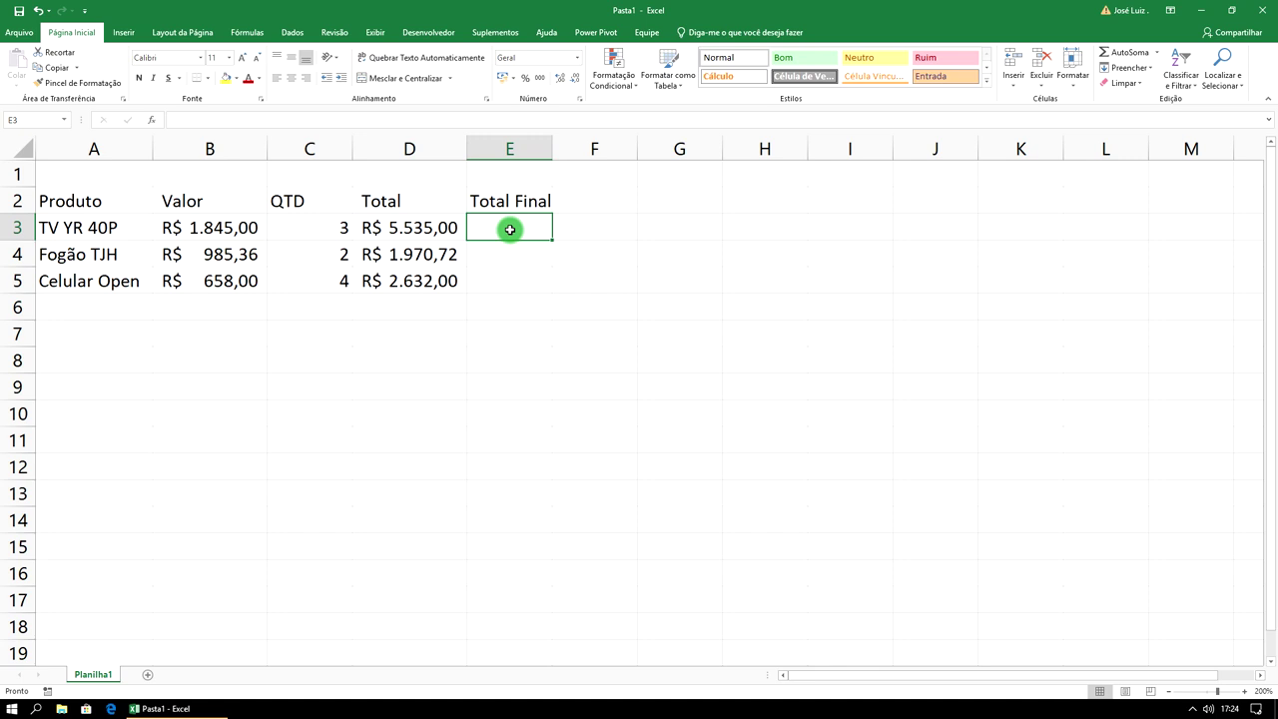
Enter =D3+D4+D5 in E3, fixing a mistyped operator, for a grand total of R$ 10.137,72
{"action": "type", "text": "="}
{"action": "left_click", "coordinate": [430, 229]}
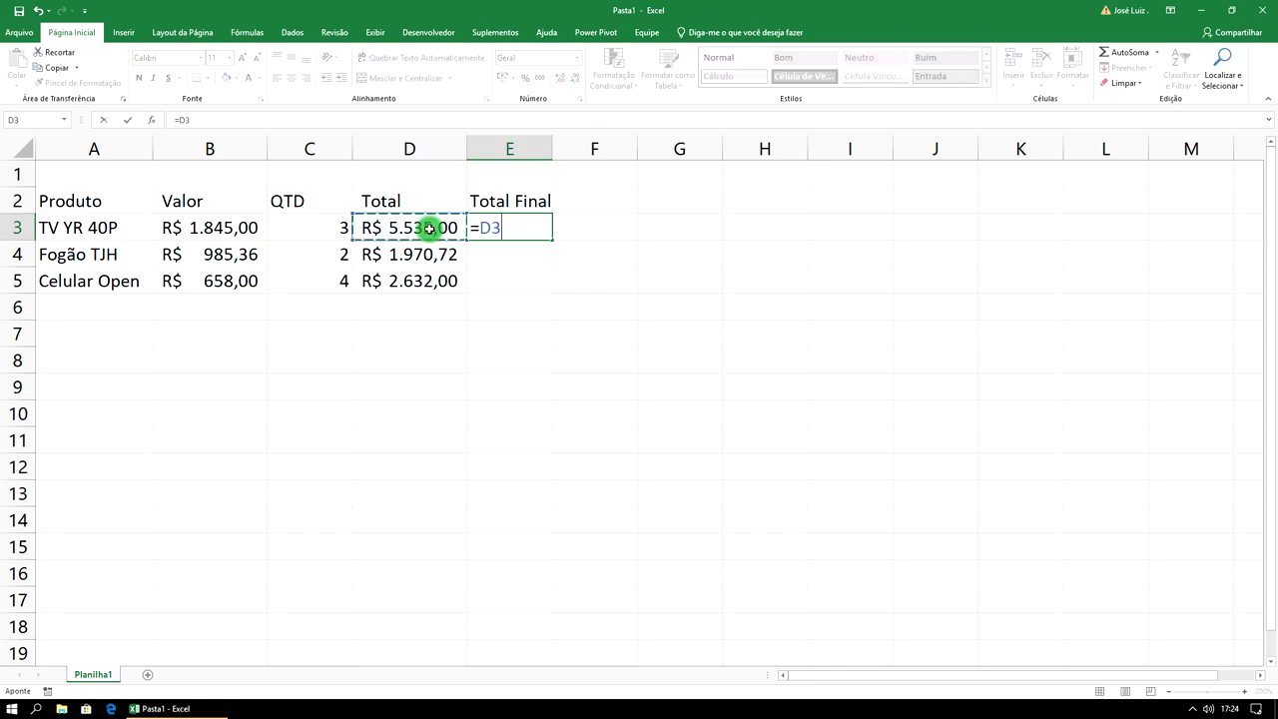
{"action": "type", "text": "*"}
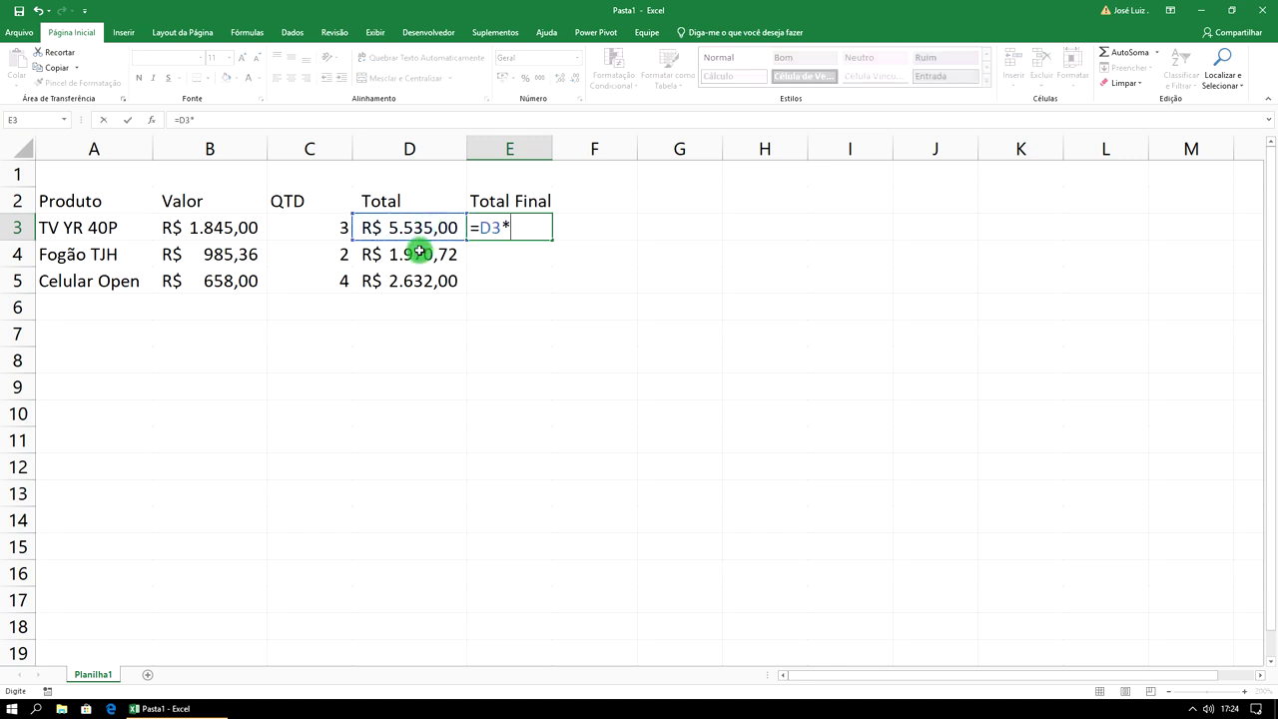
{"action": "left_click", "coordinate": [420, 256]}
{"action": "type", "text": "*"}
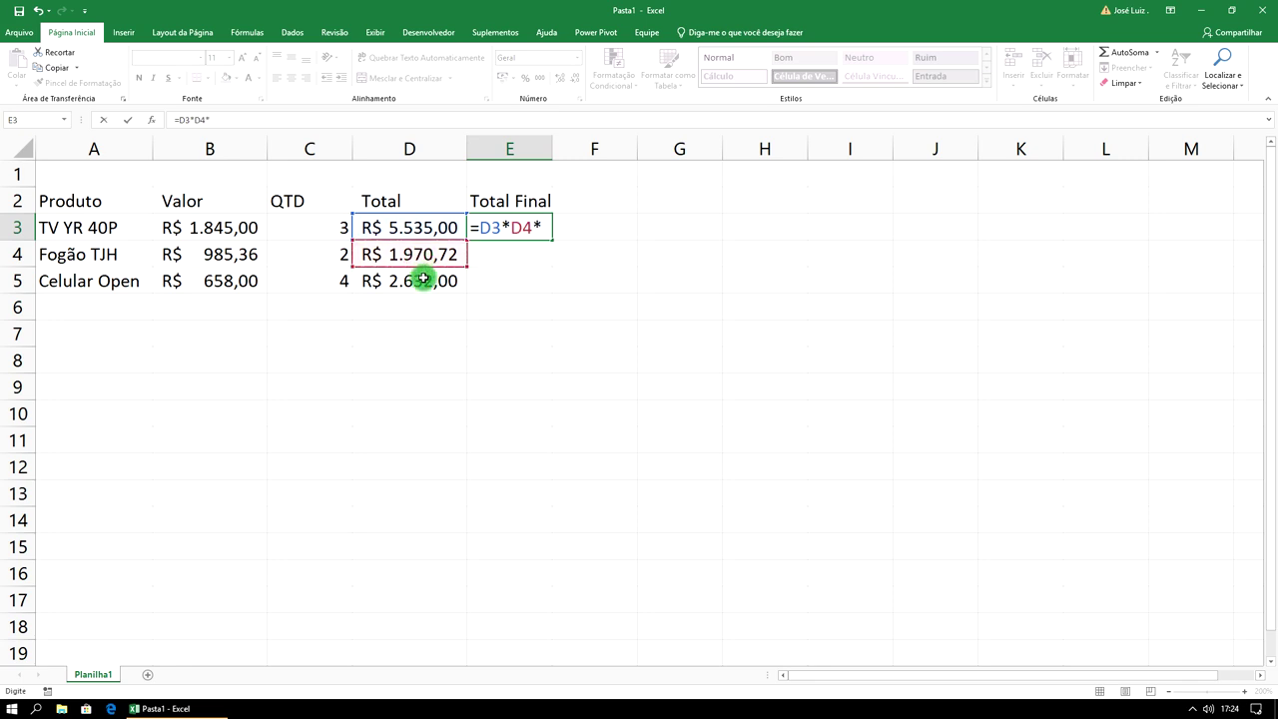
{"action": "key", "text": "BackSpace"}
{"action": "key", "text": "BackSpace"}
{"action": "key", "text": "BackSpace"}
{"action": "key", "text": "BackSpace"}
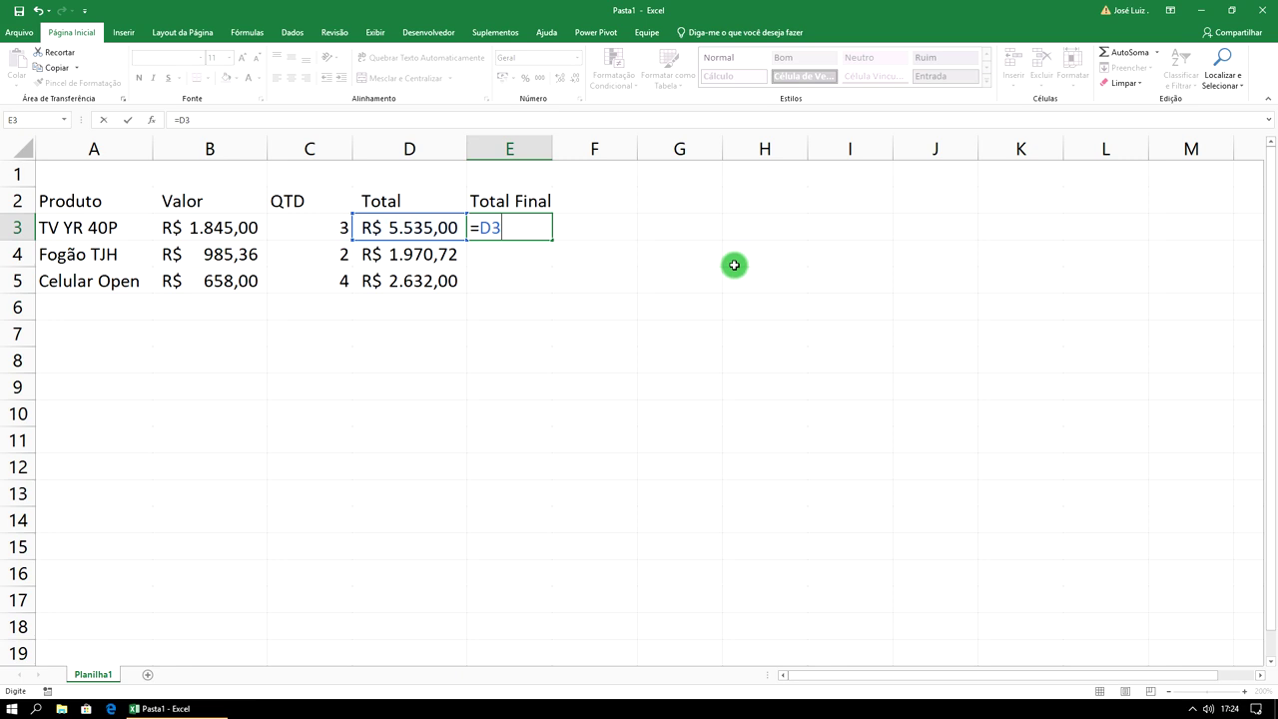
{"action": "type", "text": "+"}
{"action": "left_click", "coordinate": [429, 259]}
{"action": "type", "text": "+"}
{"action": "left_click", "coordinate": [435, 283]}
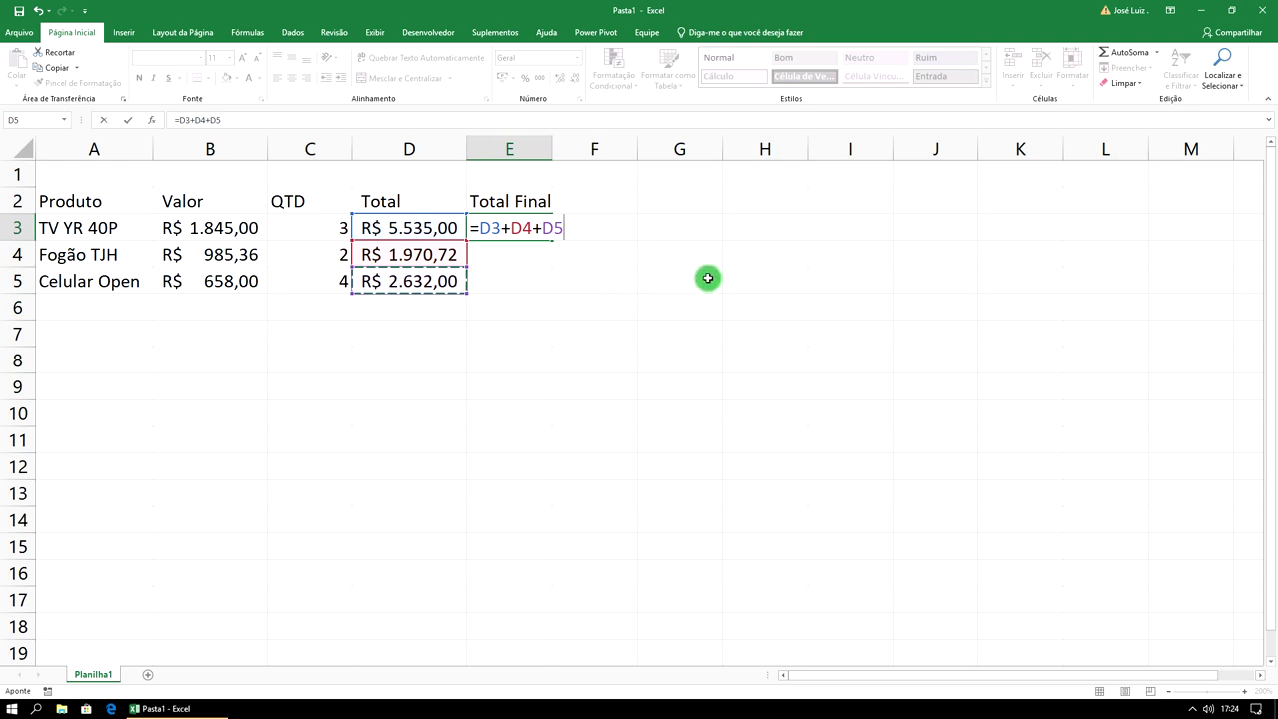
{"action": "key", "text": "Return"}
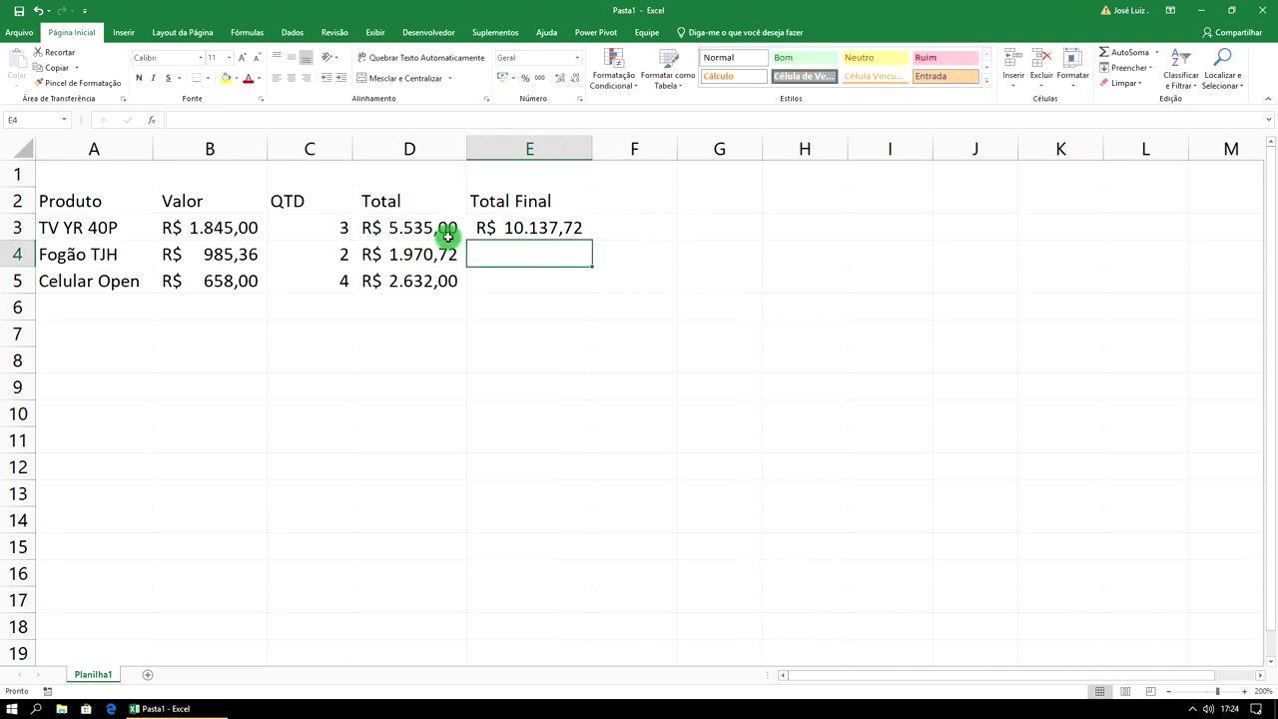
{"action": "left_click", "coordinate": [521, 228]}
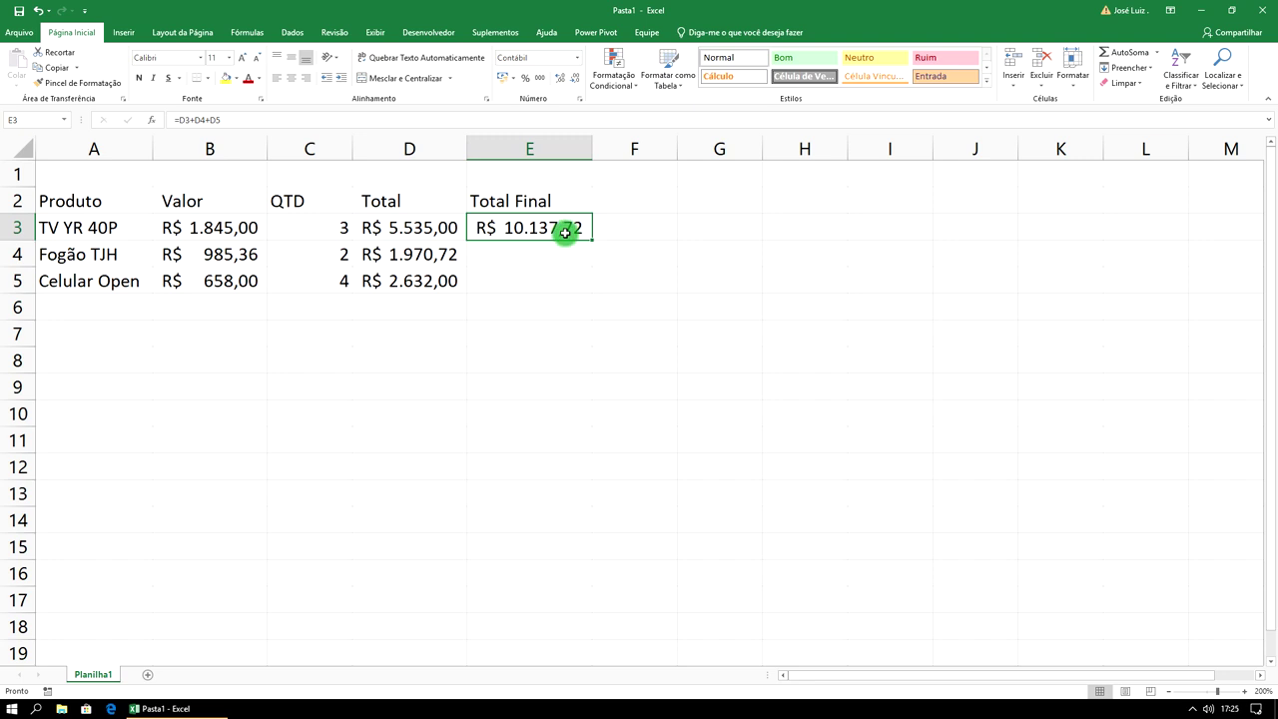
{"action": "left_click", "coordinate": [618, 203]}
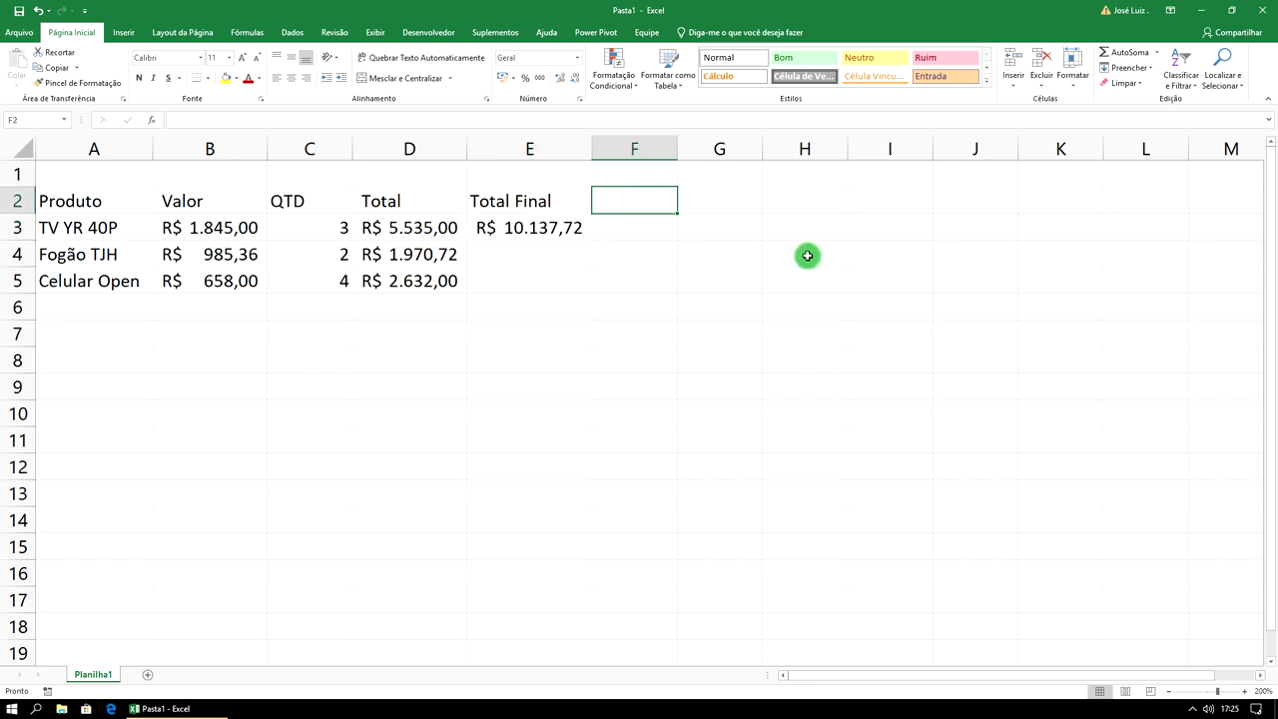
Add the header 'Total Produtos' in F2 and autofit column F
{"action": "type", "text": "Total "}
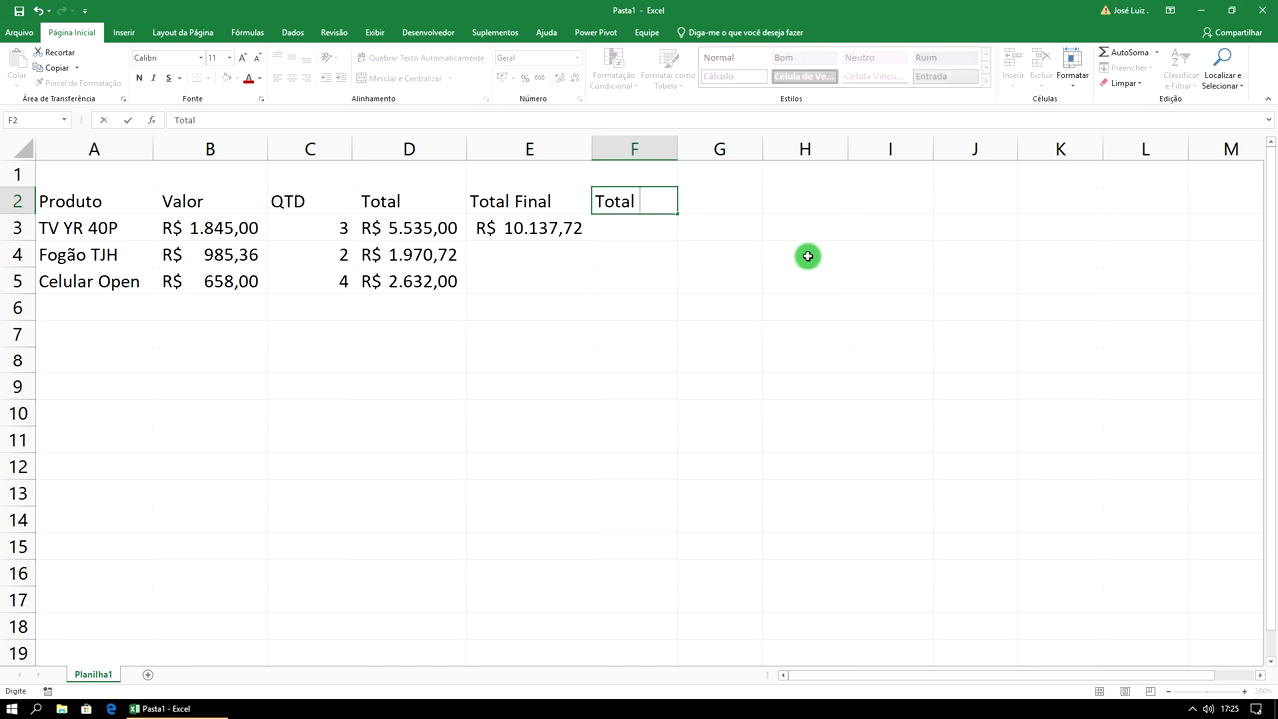
{"action": "type", "text": "Produtos"}
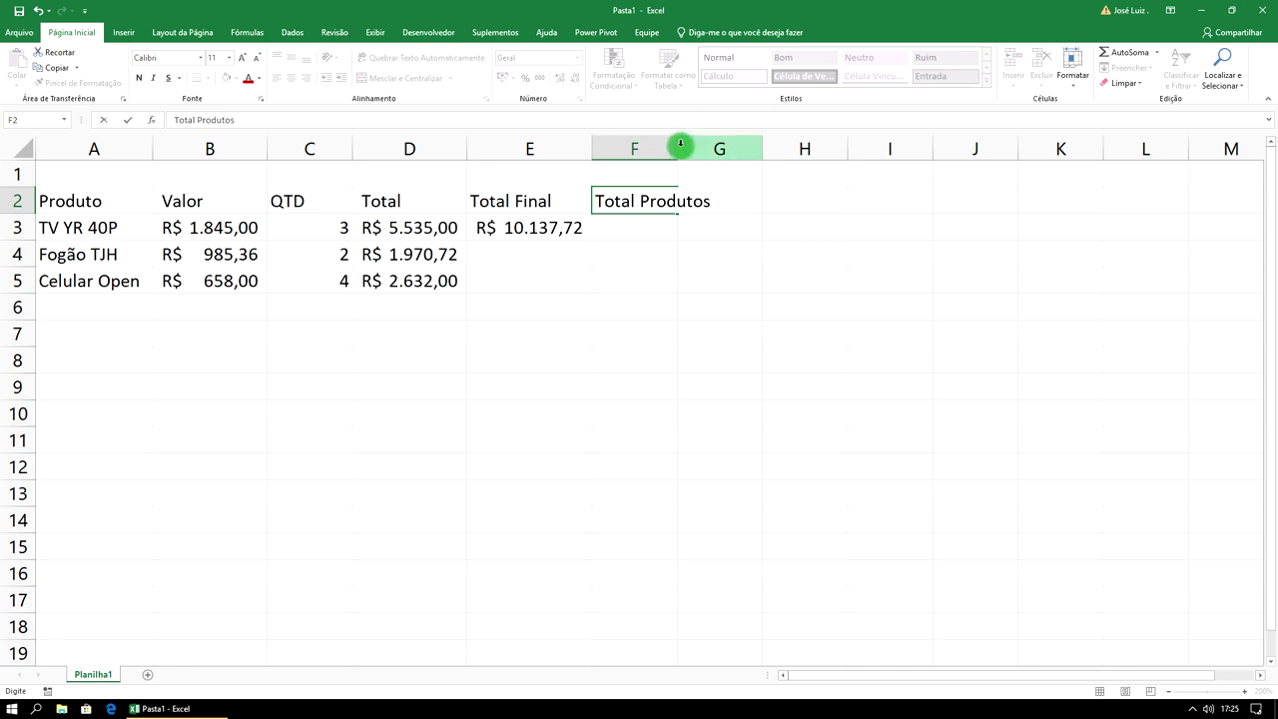
{"action": "double_click", "coordinate": [677, 148]}
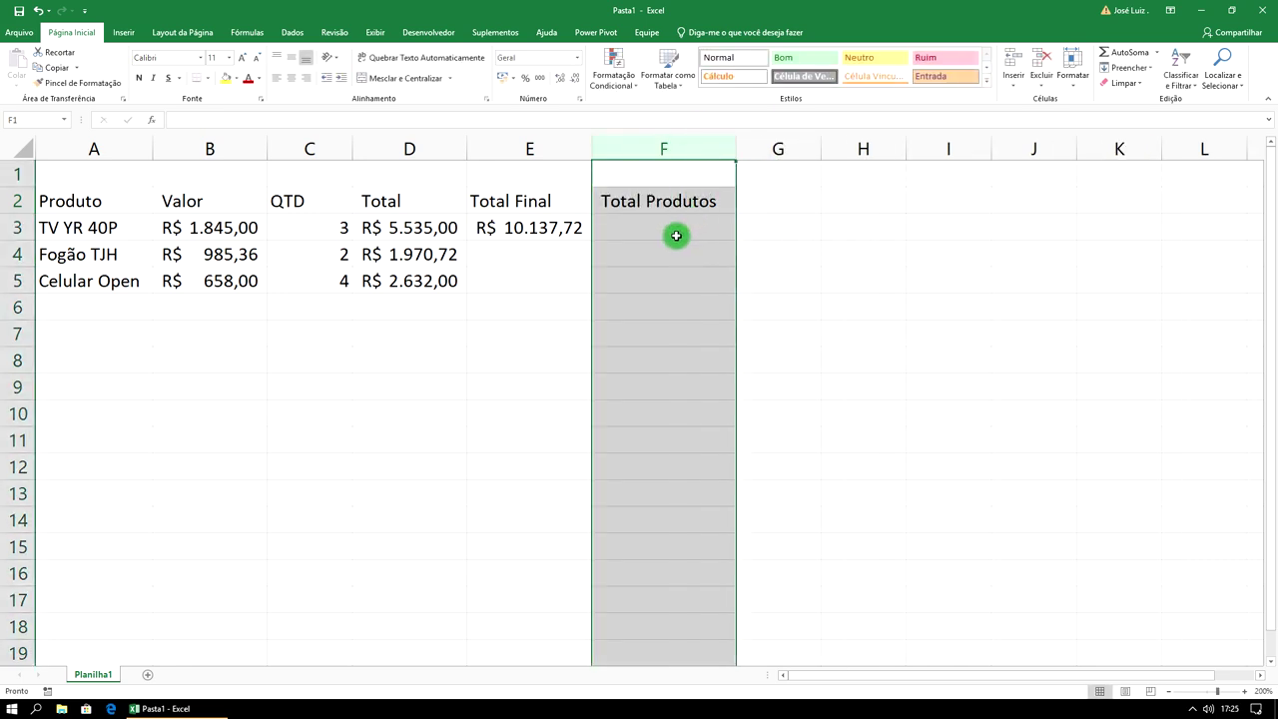
{"action": "left_click", "coordinate": [676, 236]}
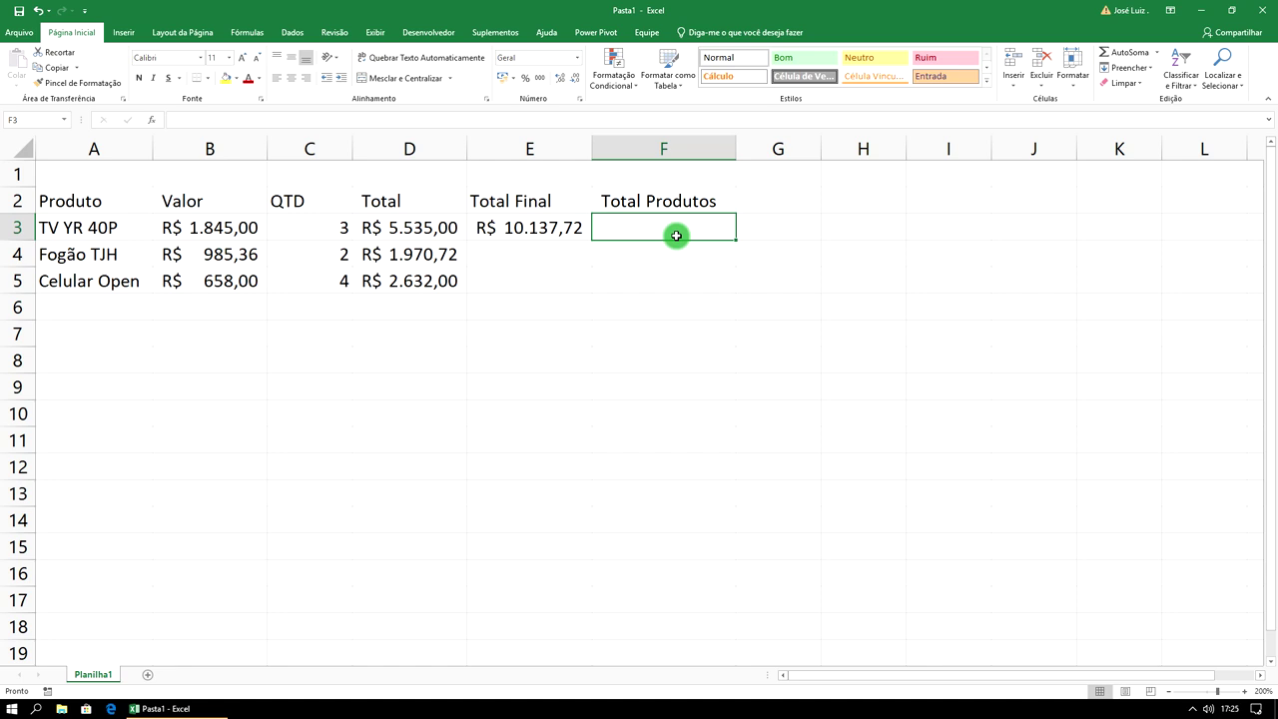
Build the quantity sum C3+C4+C5 in F3, which ends with a stray plus sign
{"action": "type", "text": "="}
{"action": "left_click", "coordinate": [314, 228]}
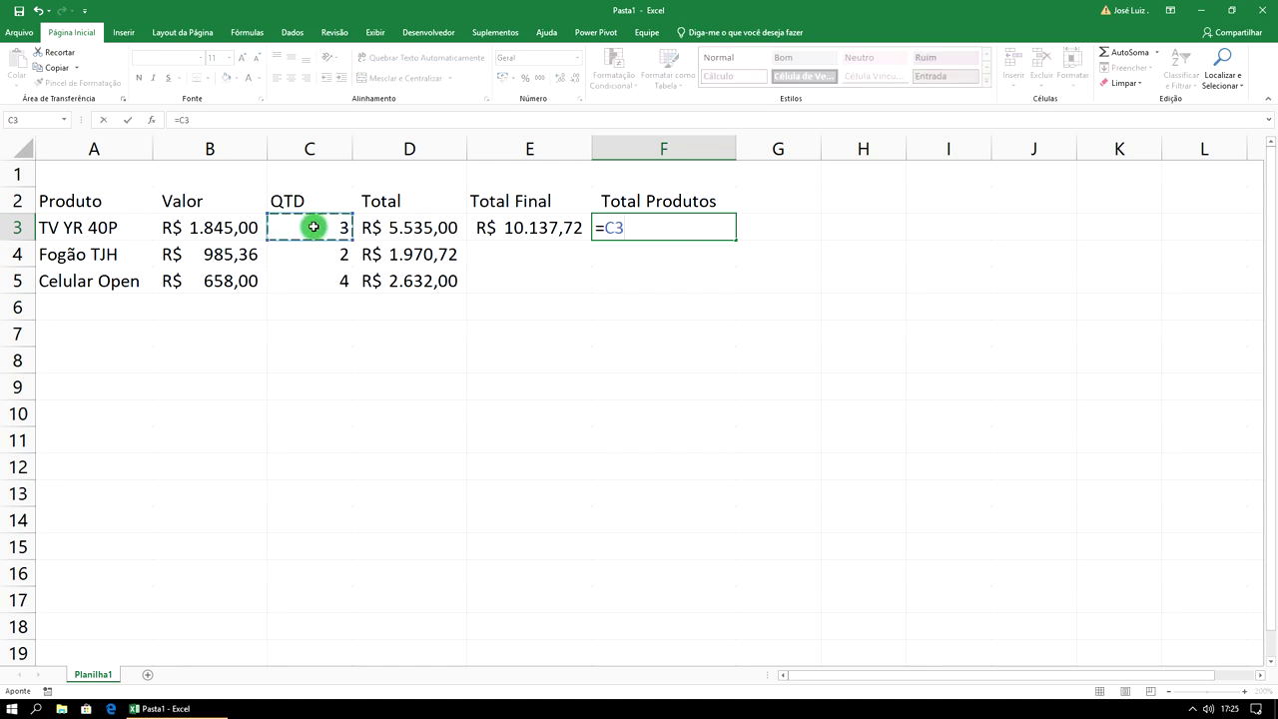
{"action": "type", "text": "*"}
{"action": "left_click", "coordinate": [324, 256]}
{"action": "key", "text": "BackSpace"}
{"action": "key", "text": "BackSpace"}
{"action": "key", "text": "BackSpace"}
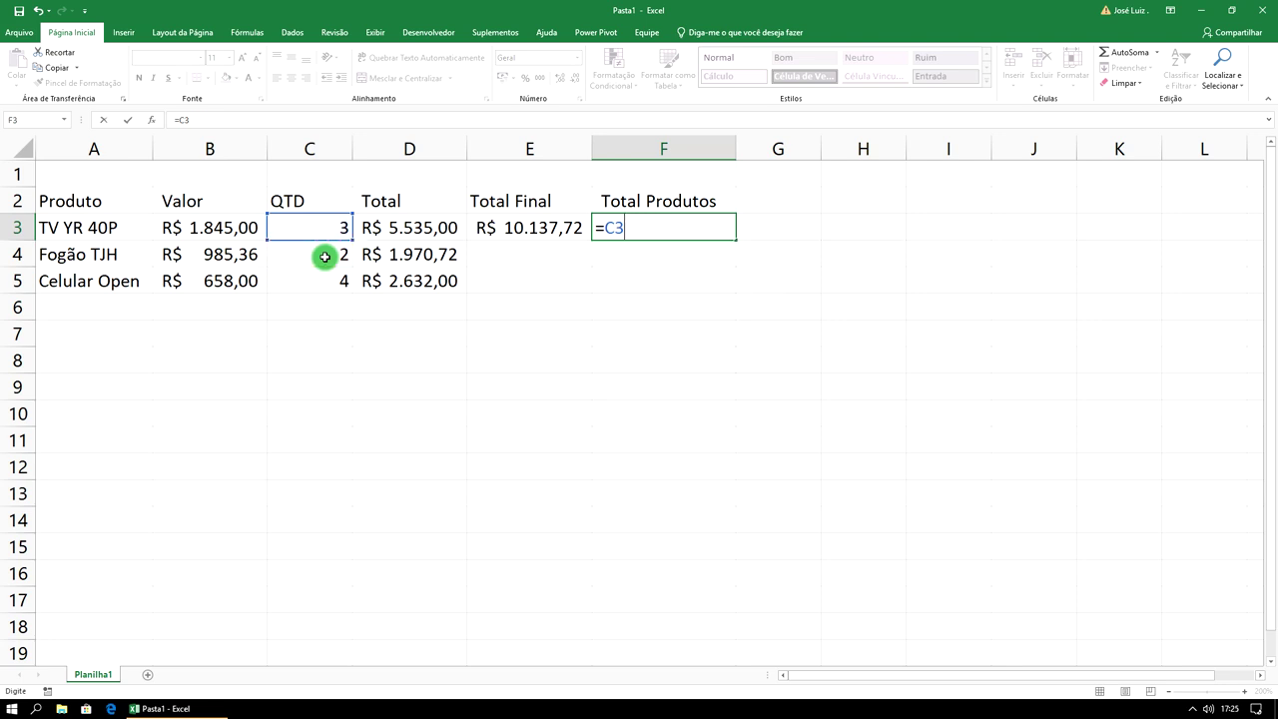
{"action": "type", "text": "+"}
{"action": "left_click", "coordinate": [332, 258]}
{"action": "type", "text": "+"}
{"action": "left_click", "coordinate": [338, 284]}
{"action": "type", "text": "+"}
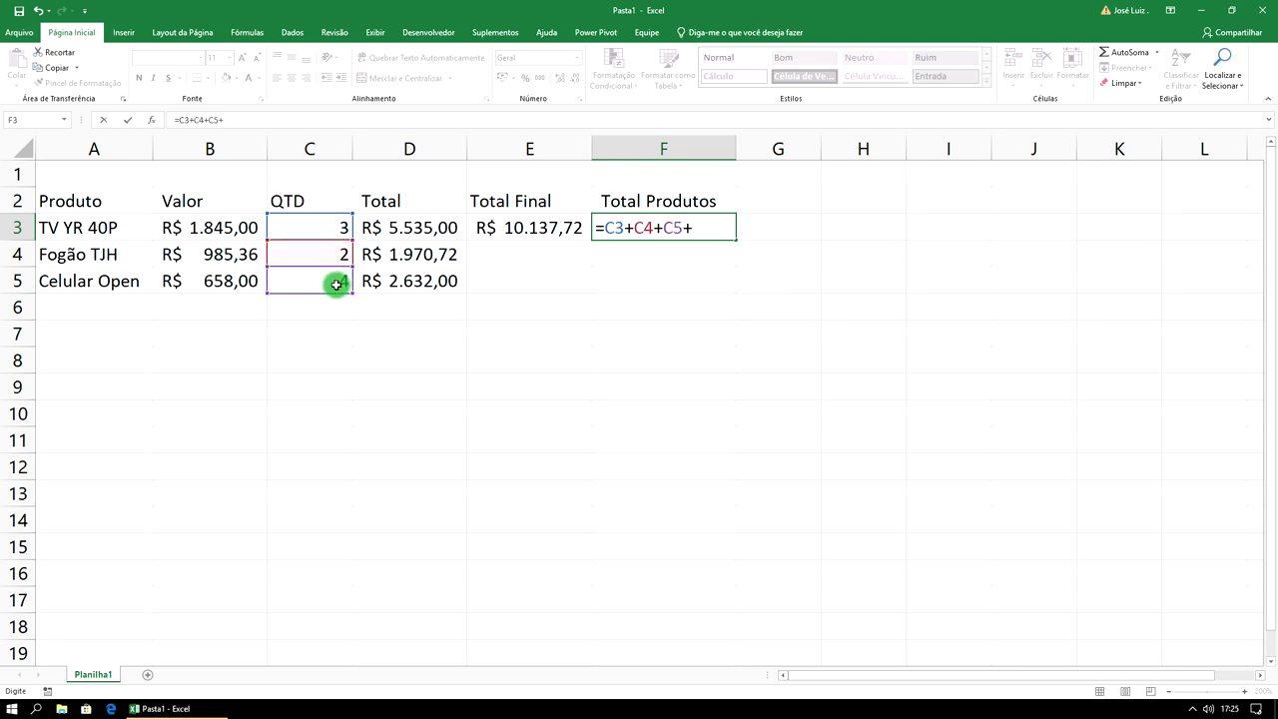
{"action": "key", "text": "Return"}
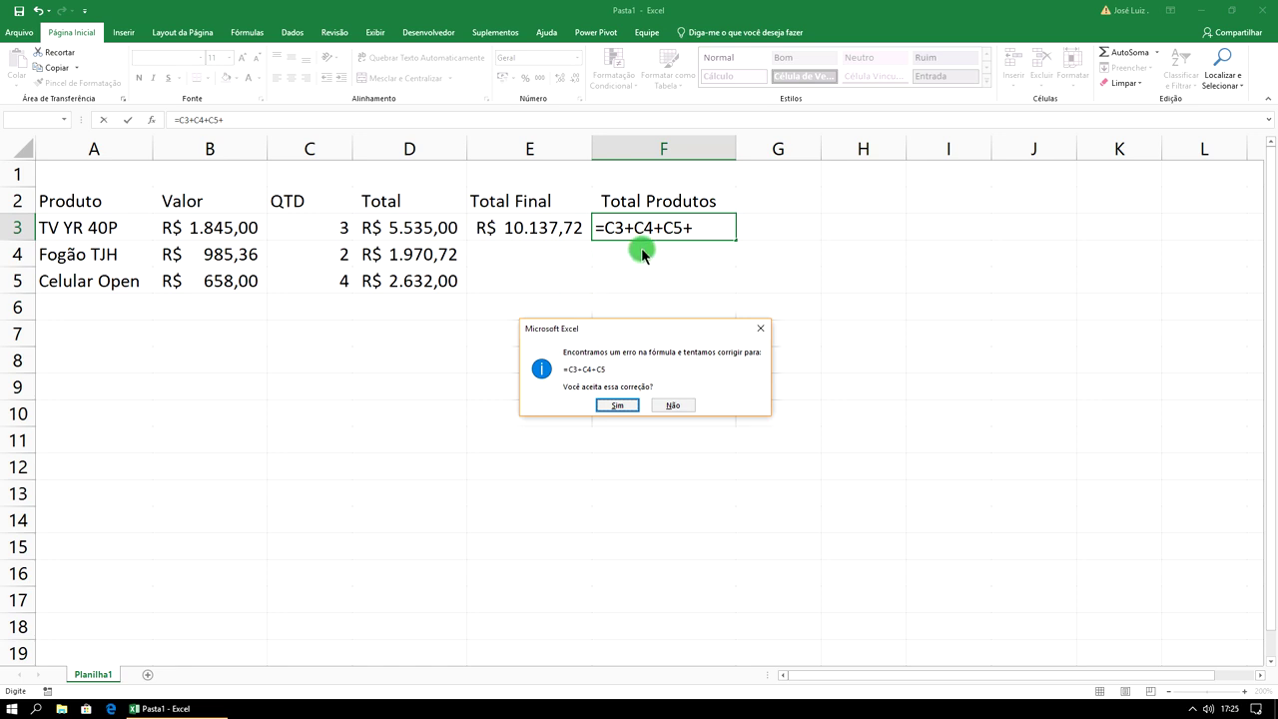
Decline the suggested correction and remove the trailing plus so F3 shows 9
{"action": "left_click", "coordinate": [673, 404]}
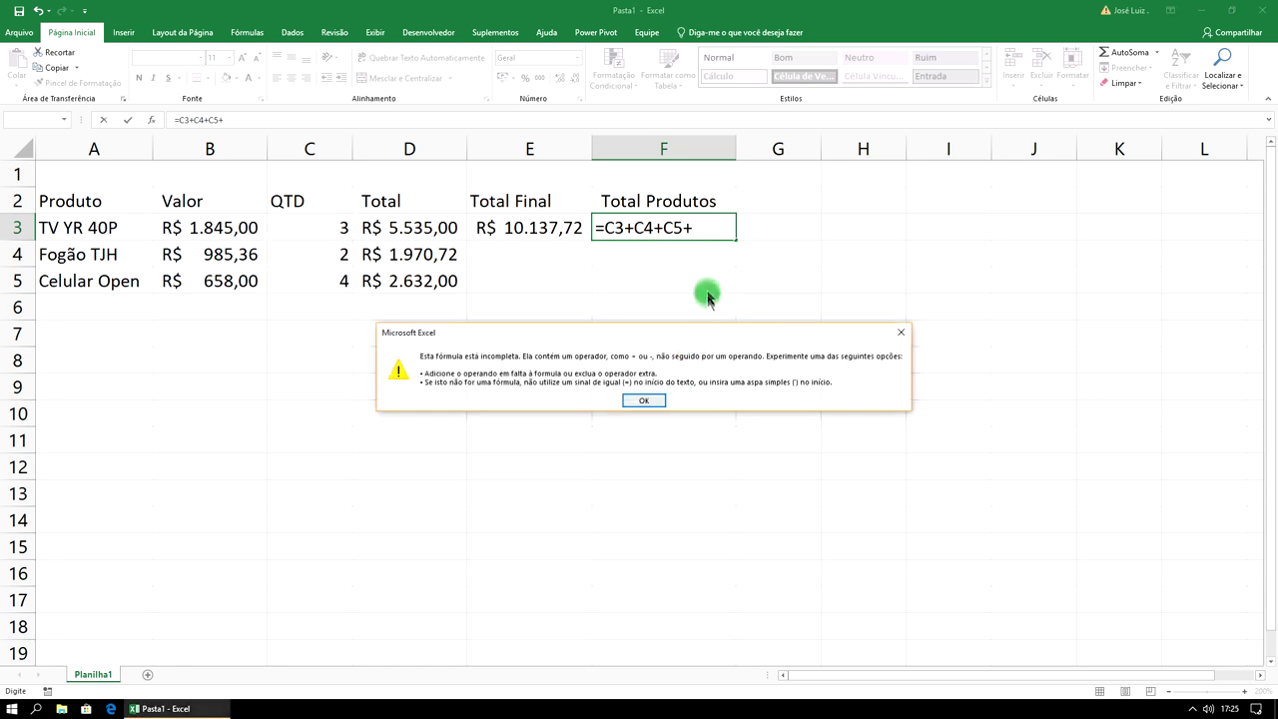
{"action": "left_click", "coordinate": [647, 400]}
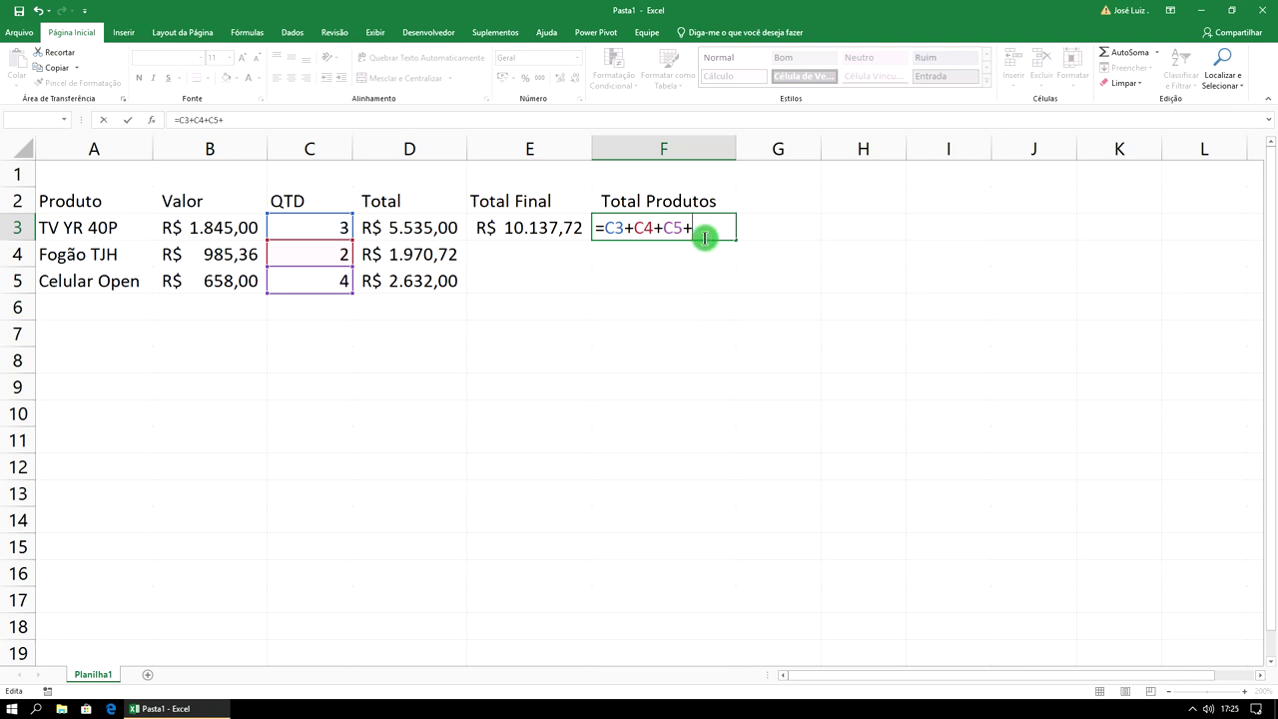
{"action": "key", "text": "BackSpace"}
{"action": "key", "text": "Return"}
{"action": "left_click", "coordinate": [698, 225]}
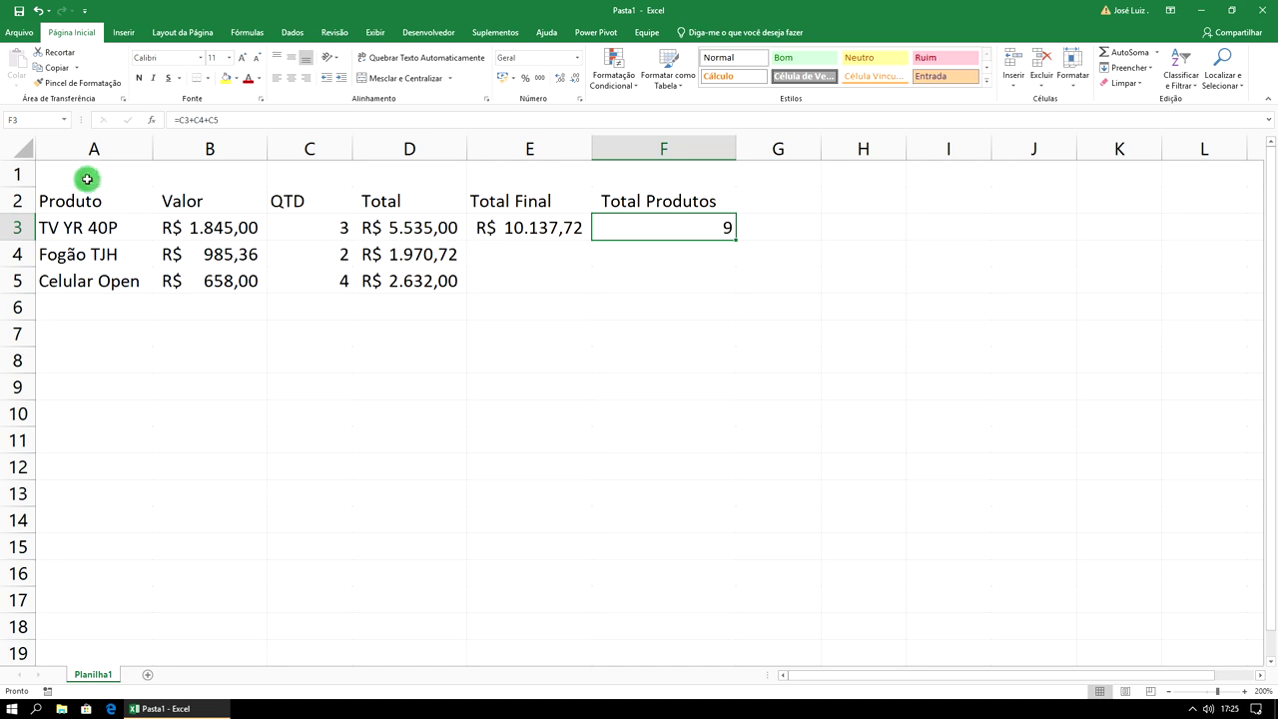
Merge and centre A1:F1 and type the title 'Sistema de Vendas'
{"action": "left_click_drag", "start_coordinate": [86, 179], "coordinate": [624, 178]}
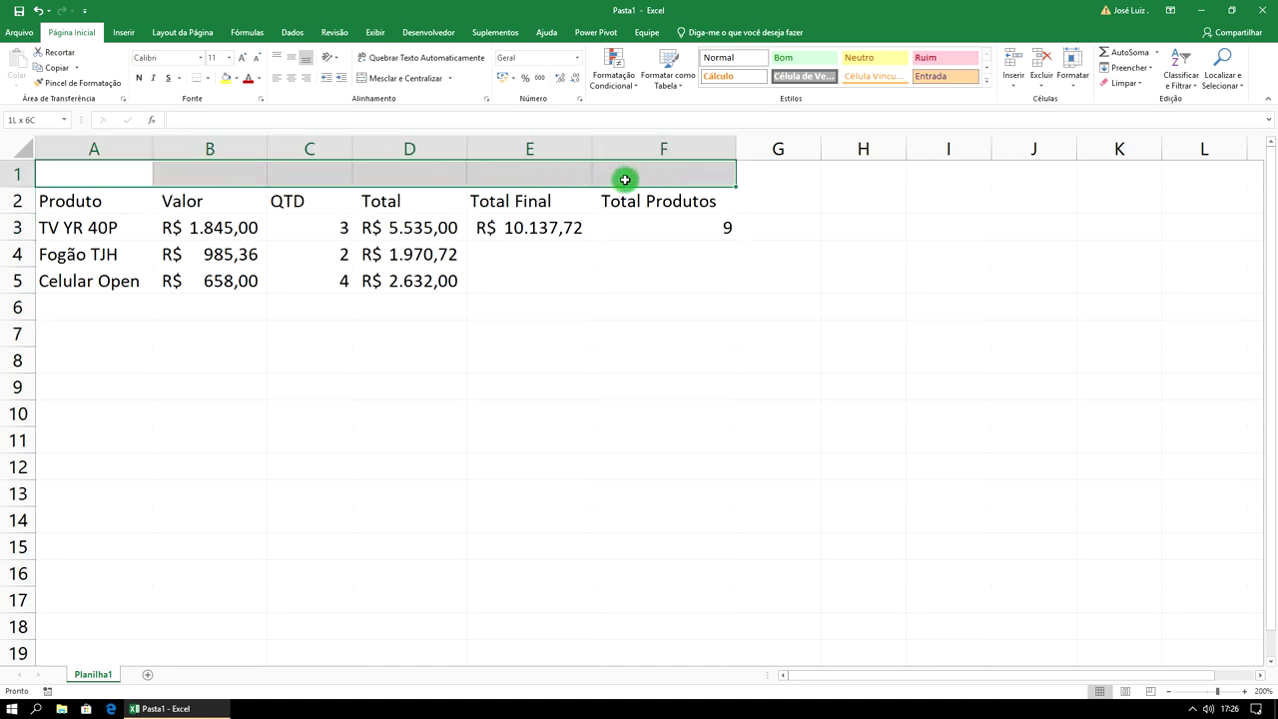
{"action": "left_click", "coordinate": [409, 80]}
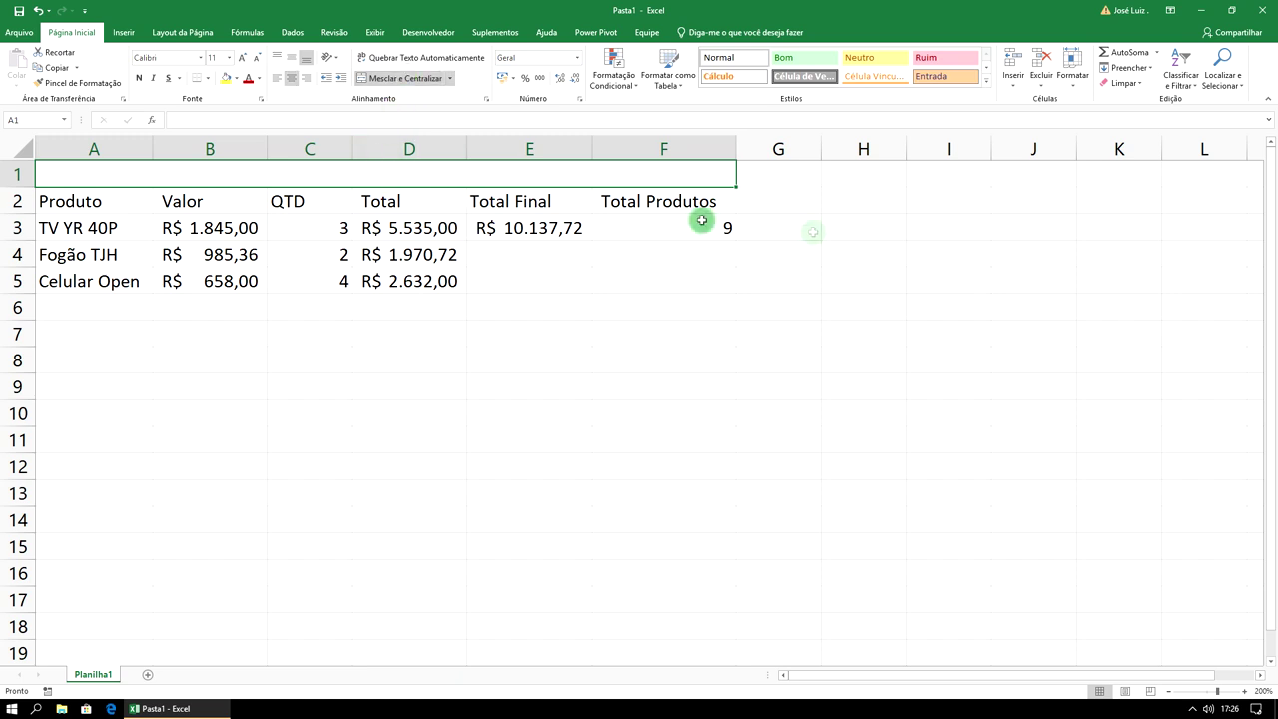
{"action": "type", "text": "Sistema d"}
{"action": "type", "text": "e Vendas"}
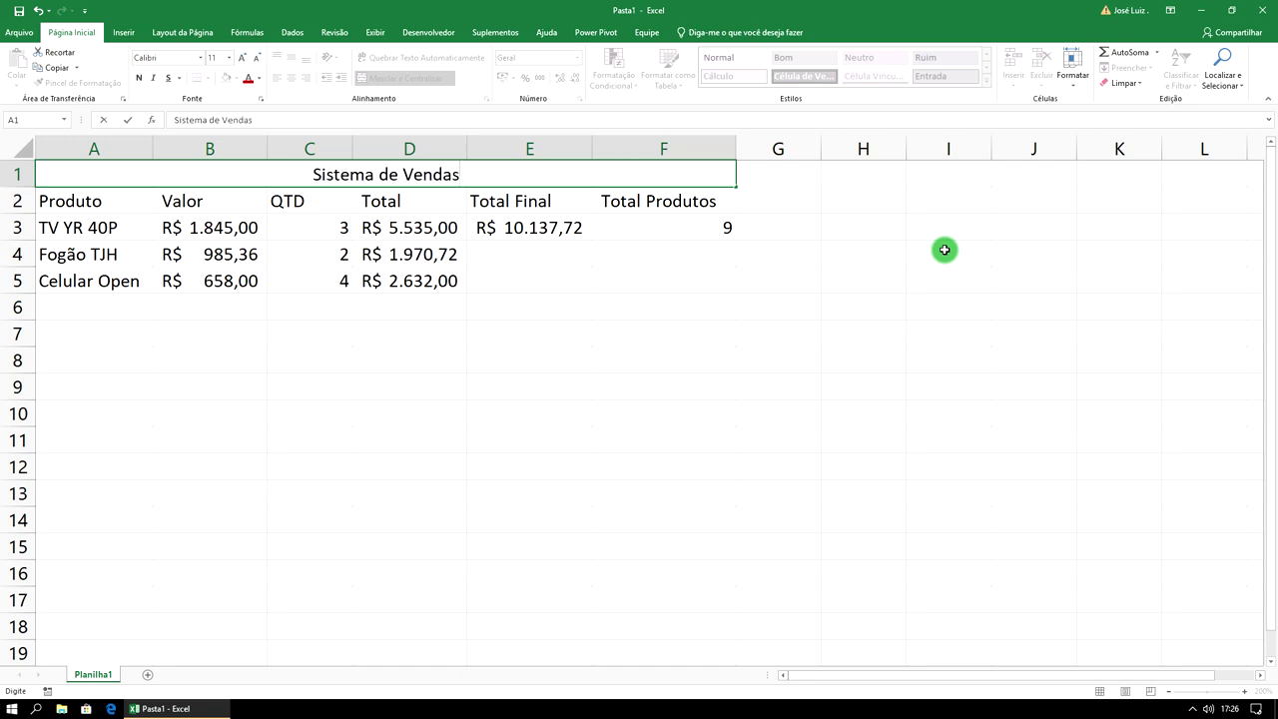
{"action": "left_click", "coordinate": [579, 179]}
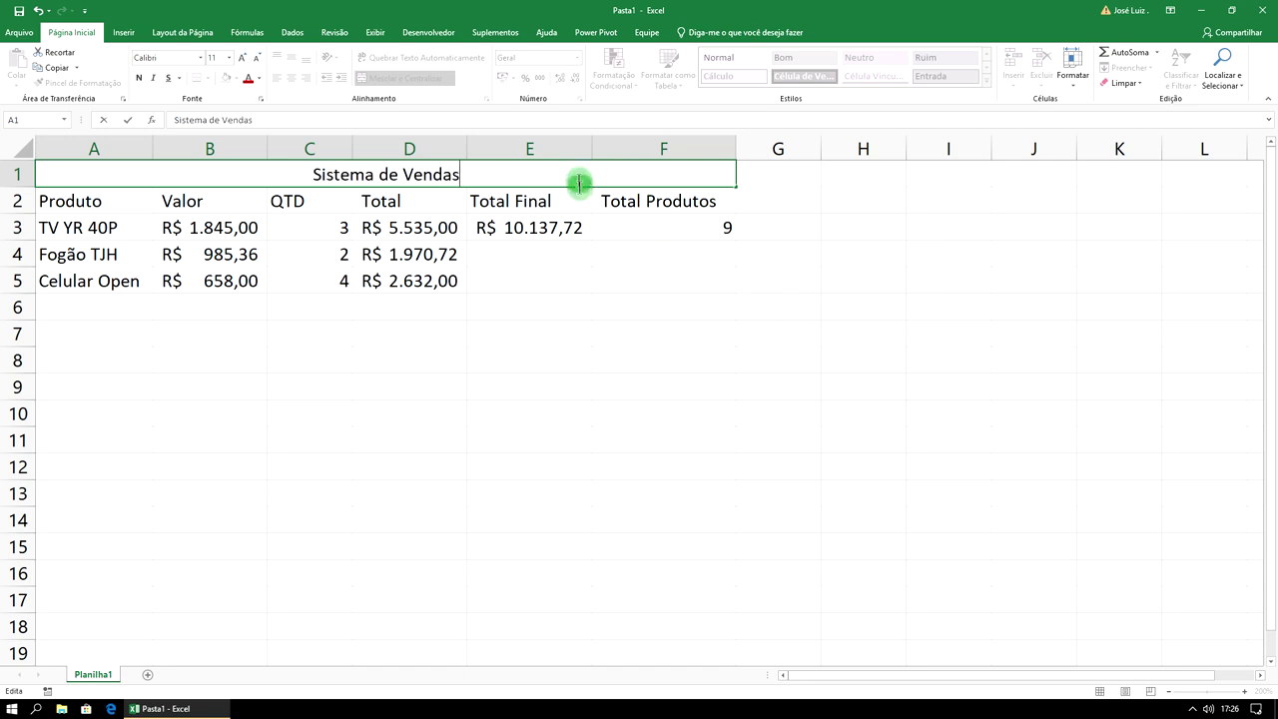
Apply Todas as Bordas to every cell of the sales table A1:F5
{"action": "left_click", "coordinate": [601, 246]}
{"action": "left_click_drag", "start_coordinate": [568, 174], "coordinate": [534, 268]}
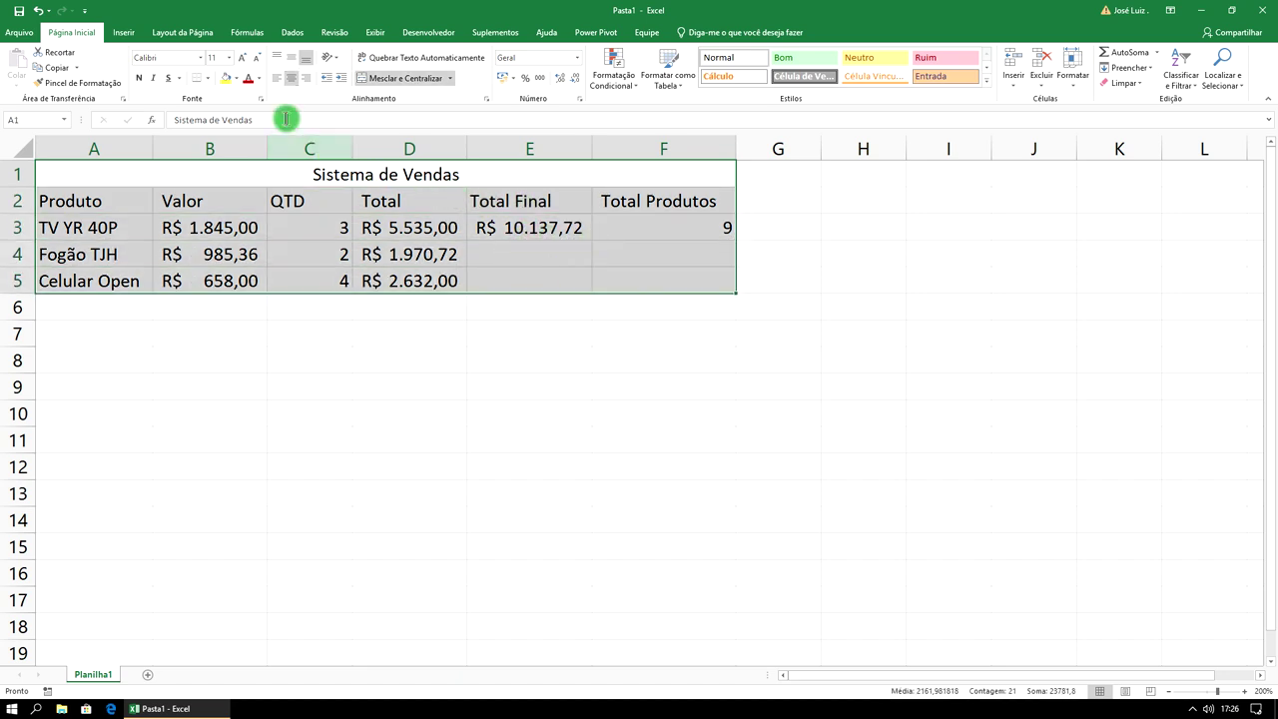
{"action": "left_click", "coordinate": [207, 79]}
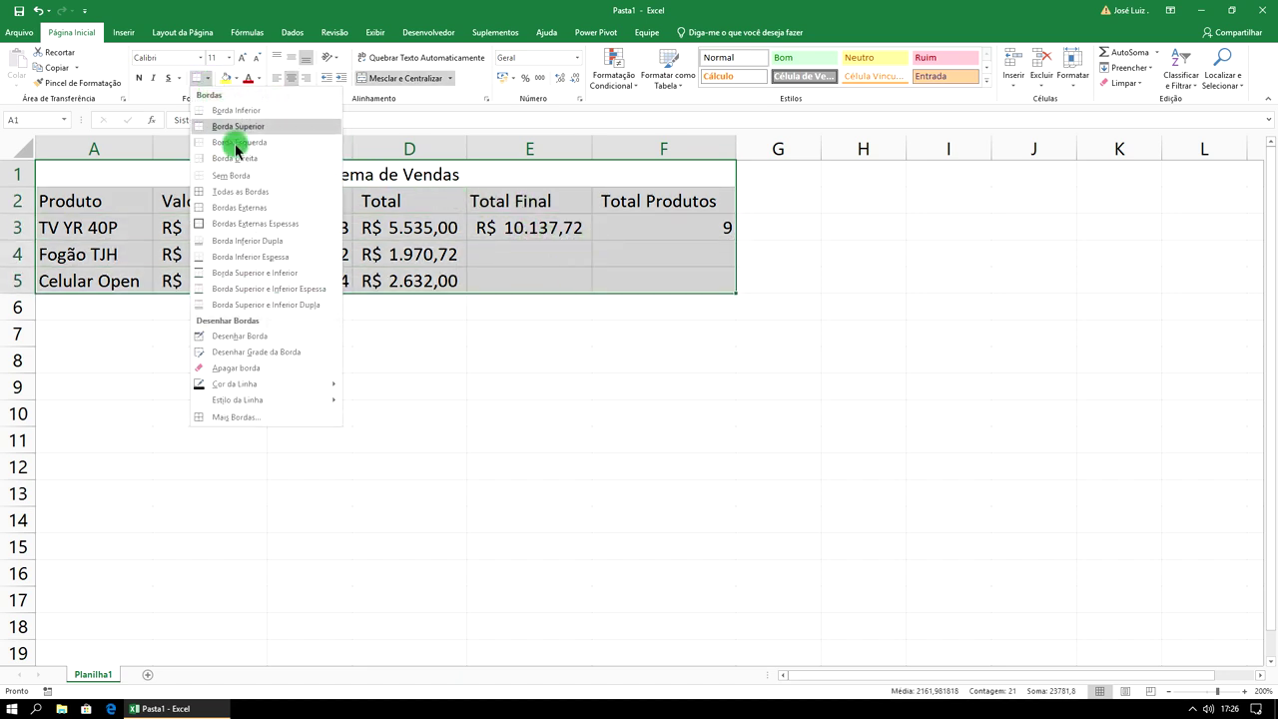
{"action": "left_click", "coordinate": [240, 194]}
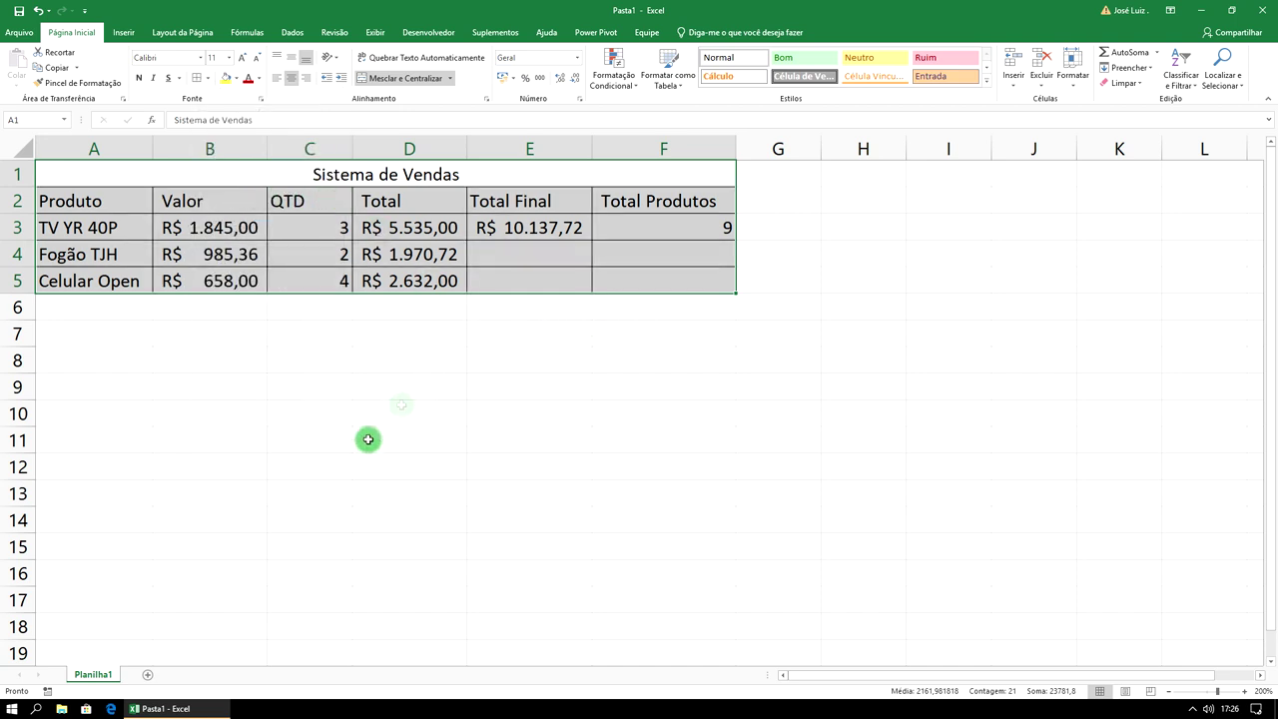
Rename the worksheet tab to 'Sistema de Vendas'
{"action": "right_click", "coordinate": [101, 675]}
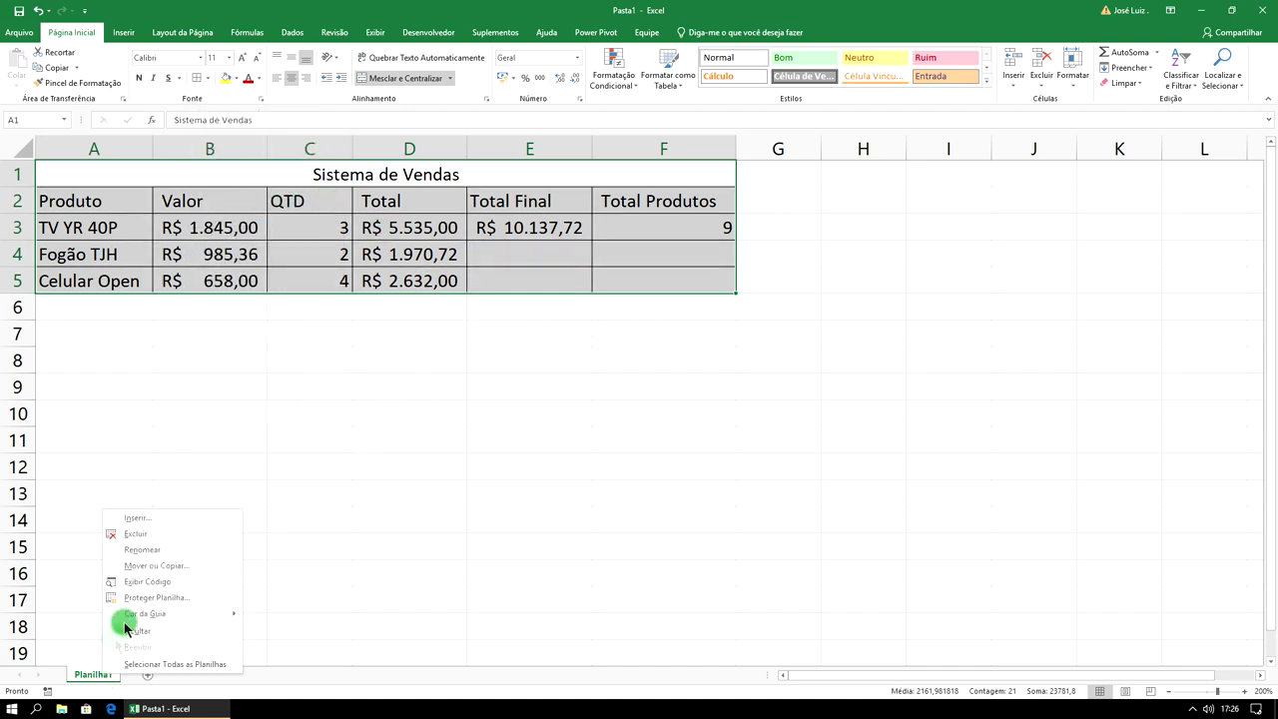
{"action": "left_click", "coordinate": [143, 550]}
{"action": "type", "text": "Sistema de Vendas"}
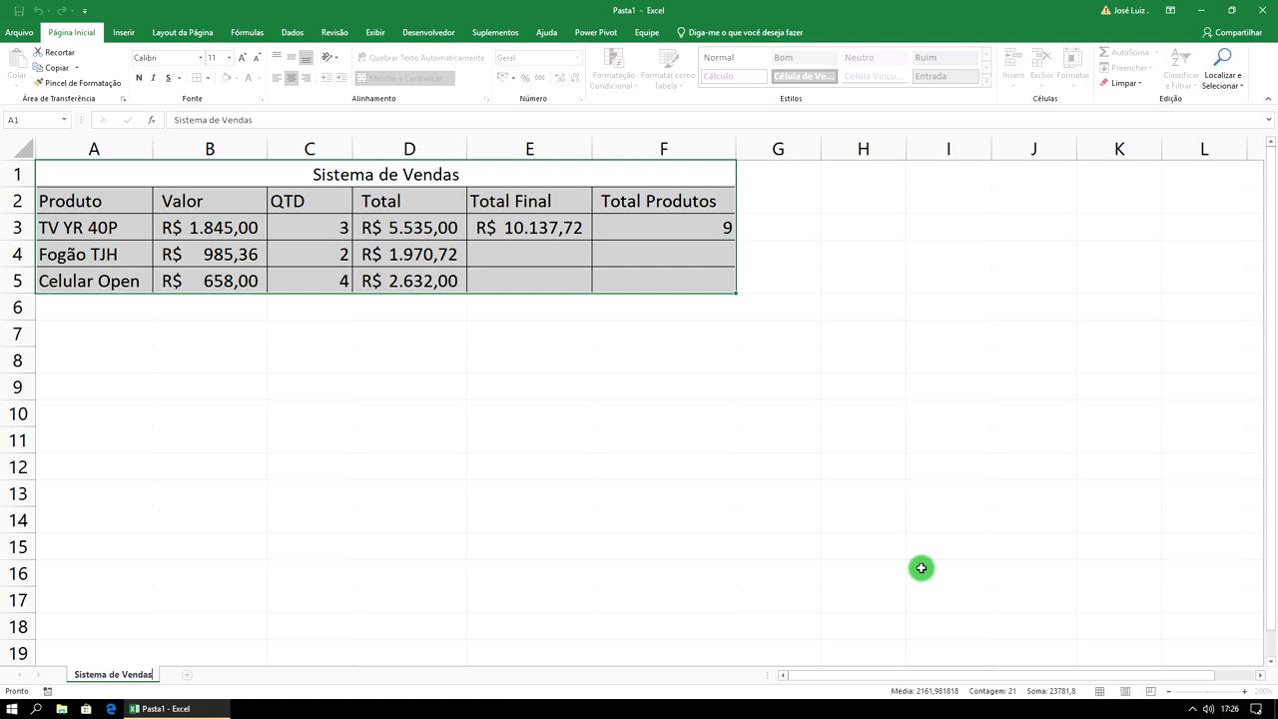
{"action": "left_click", "coordinate": [347, 489]}
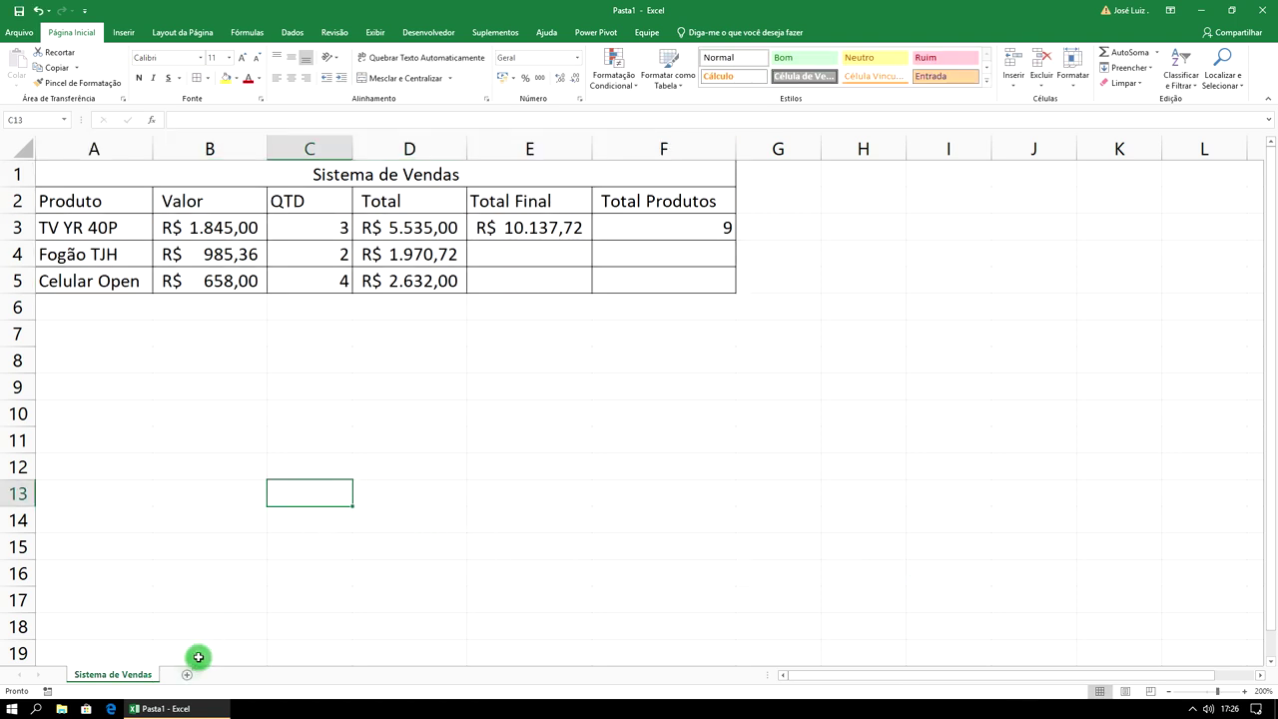
{"action": "right_click", "coordinate": [139, 676]}
{"action": "mouse_move", "coordinate": [208, 612]}
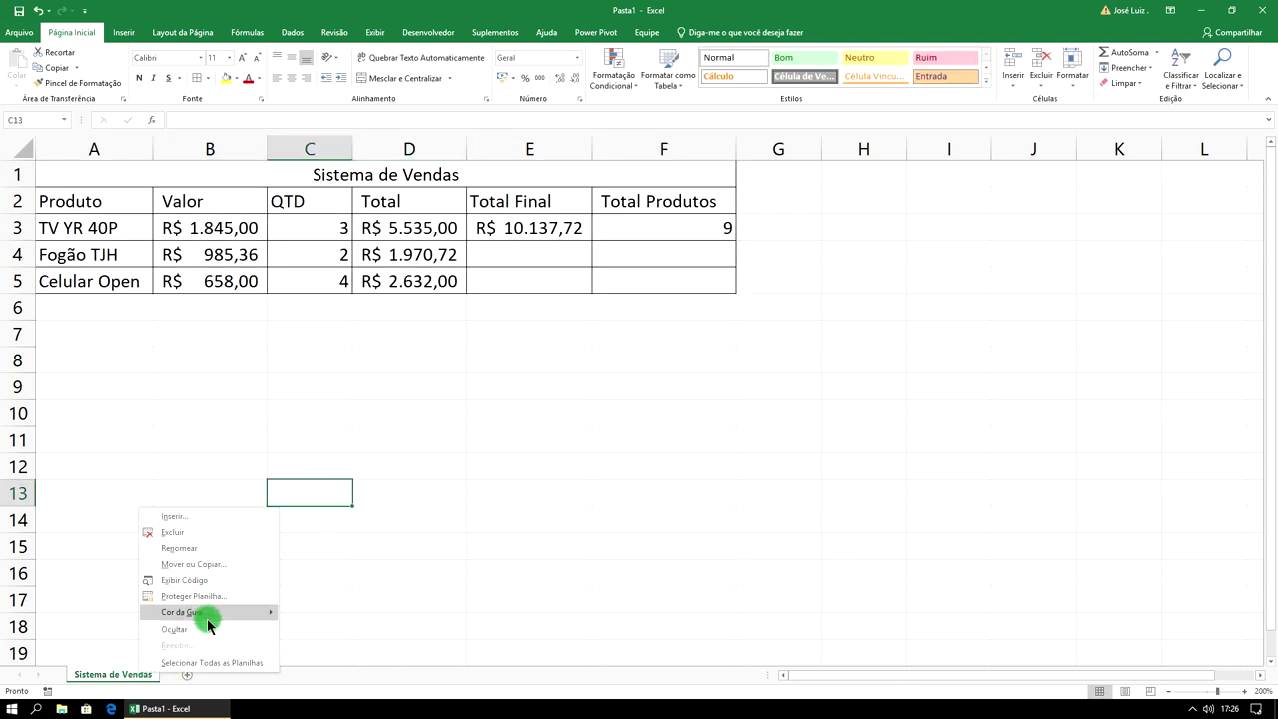
{"action": "left_click", "coordinate": [382, 613]}
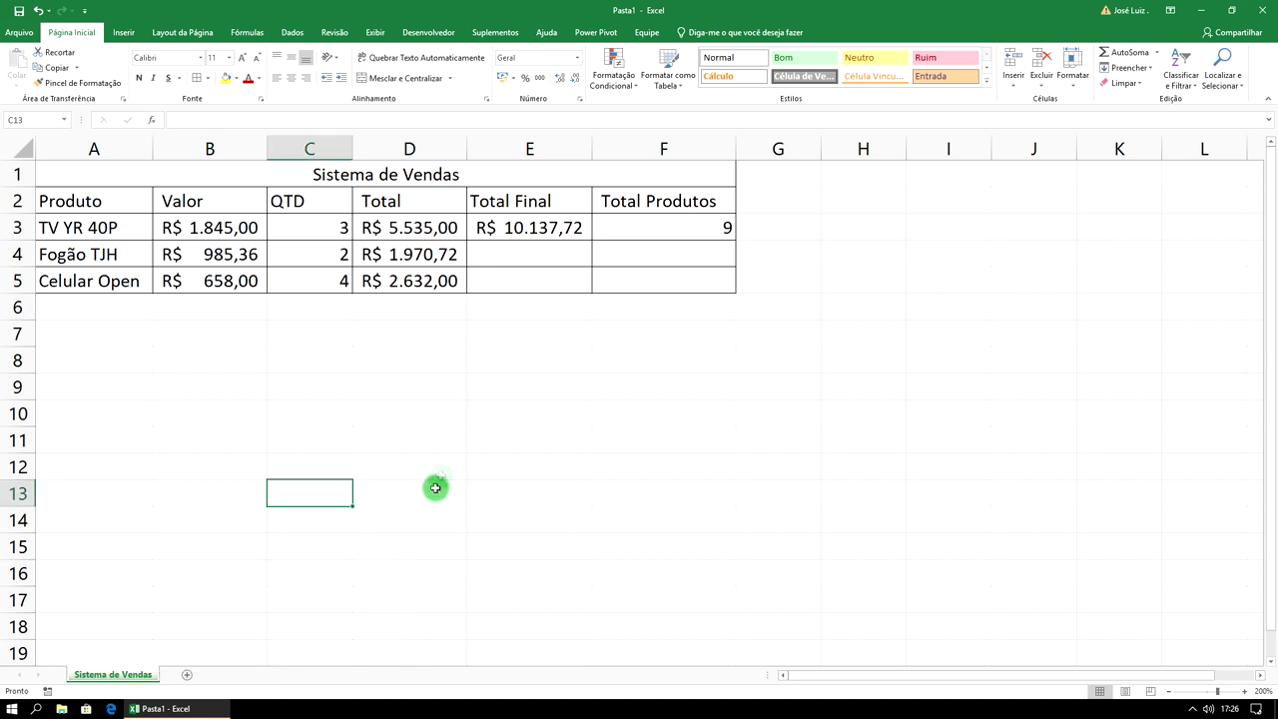
Fill the Sistema de Vendas title cell A1 dark green
{"action": "left_click", "coordinate": [463, 446]}
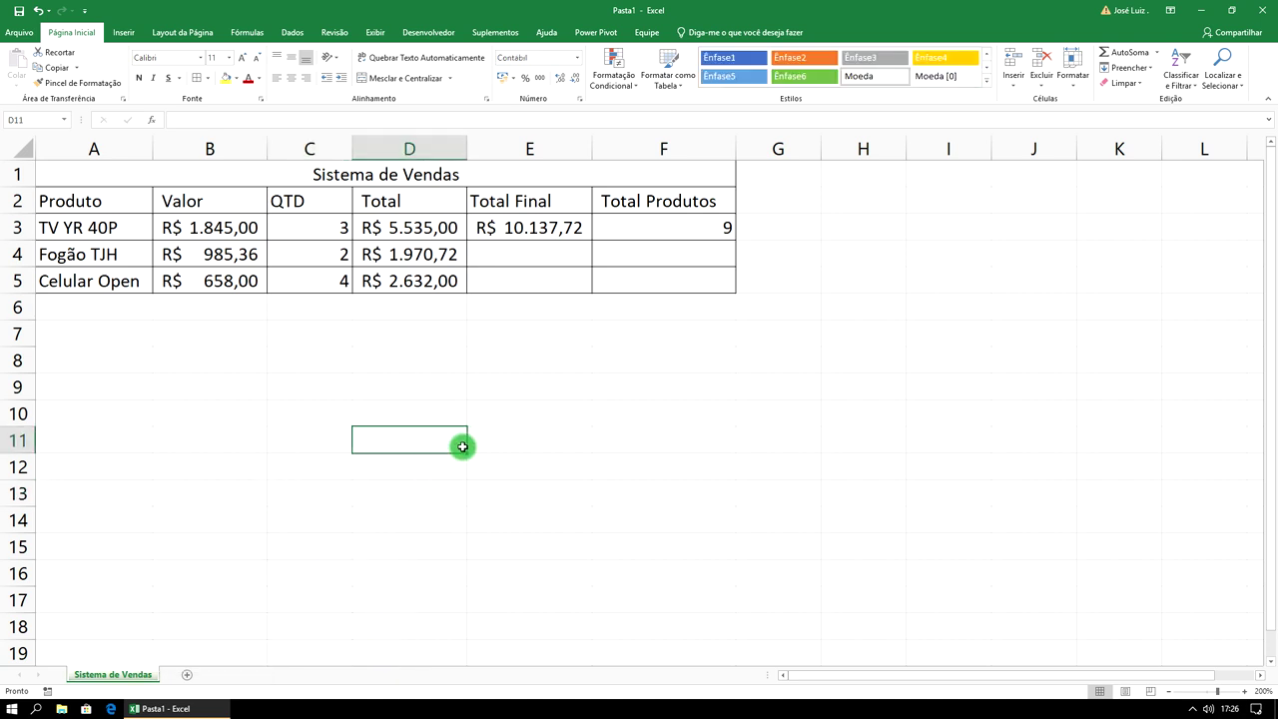
{"action": "left_click", "coordinate": [356, 175]}
{"action": "left_click", "coordinate": [236, 78]}
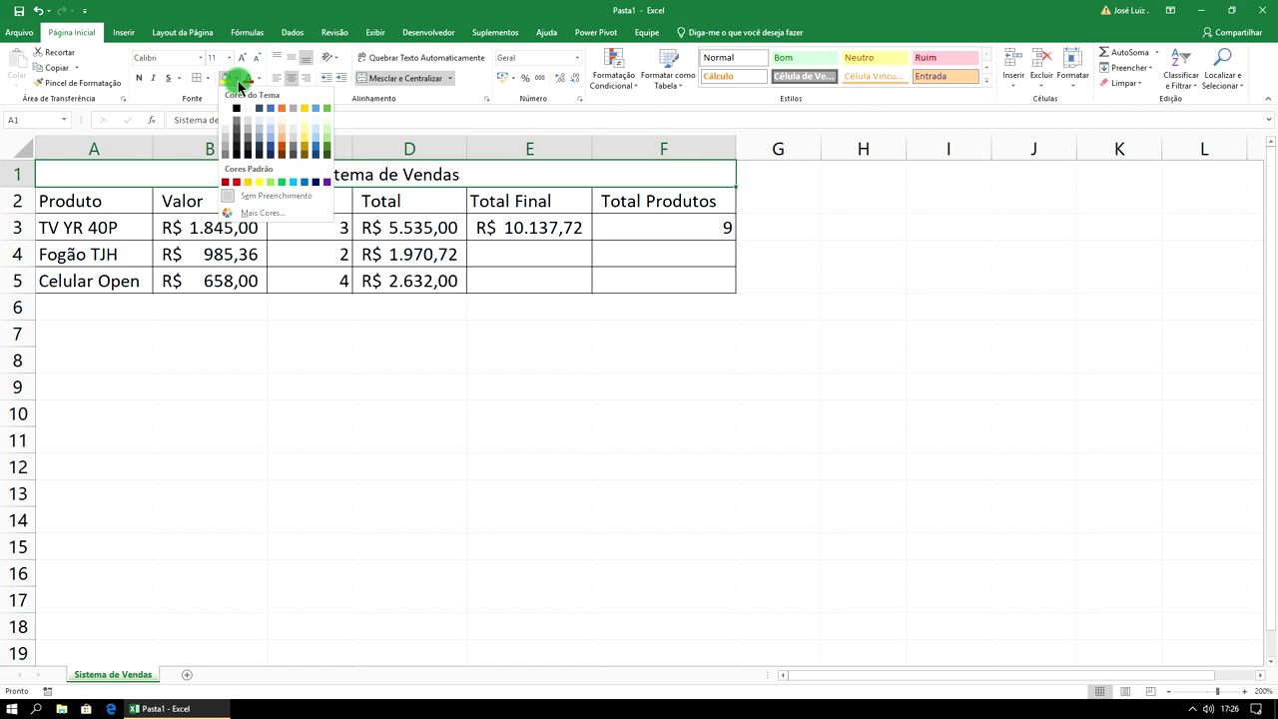
{"action": "left_click", "coordinate": [326, 150]}
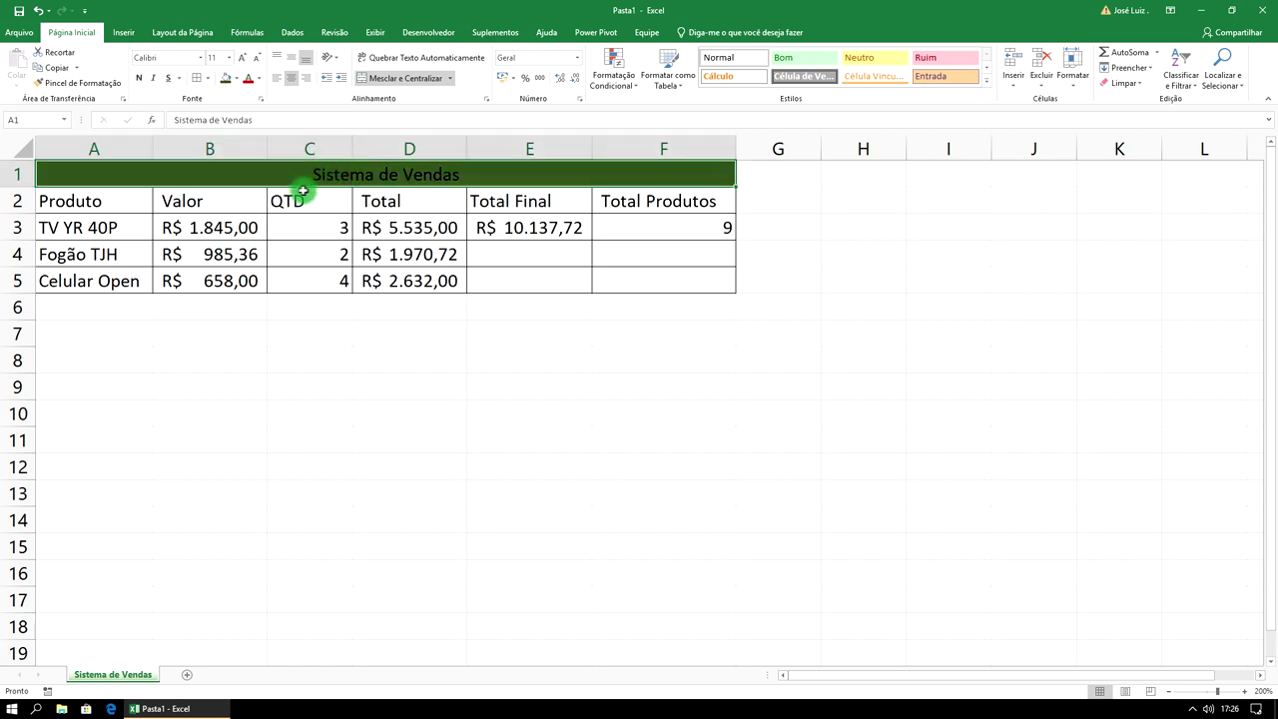
Fill the column header row A2:F2 light green
{"action": "left_click_drag", "start_coordinate": [123, 200], "coordinate": [619, 203]}
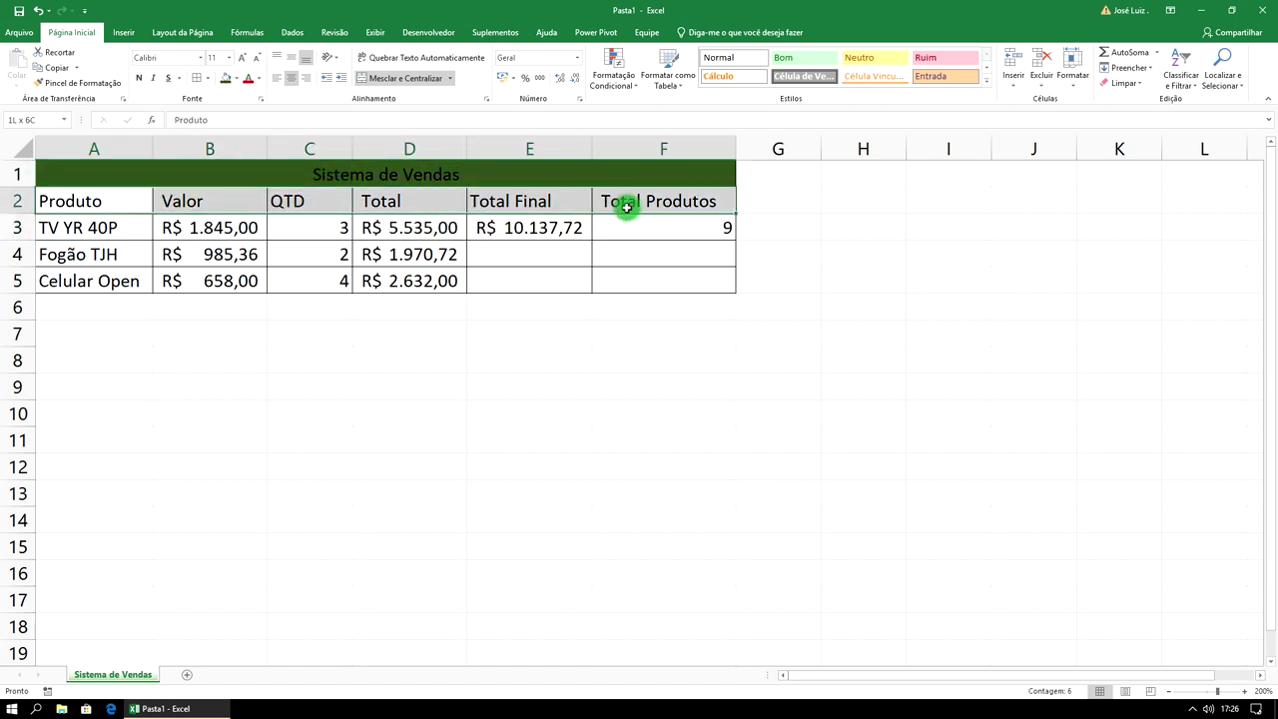
{"action": "left_click", "coordinate": [235, 78]}
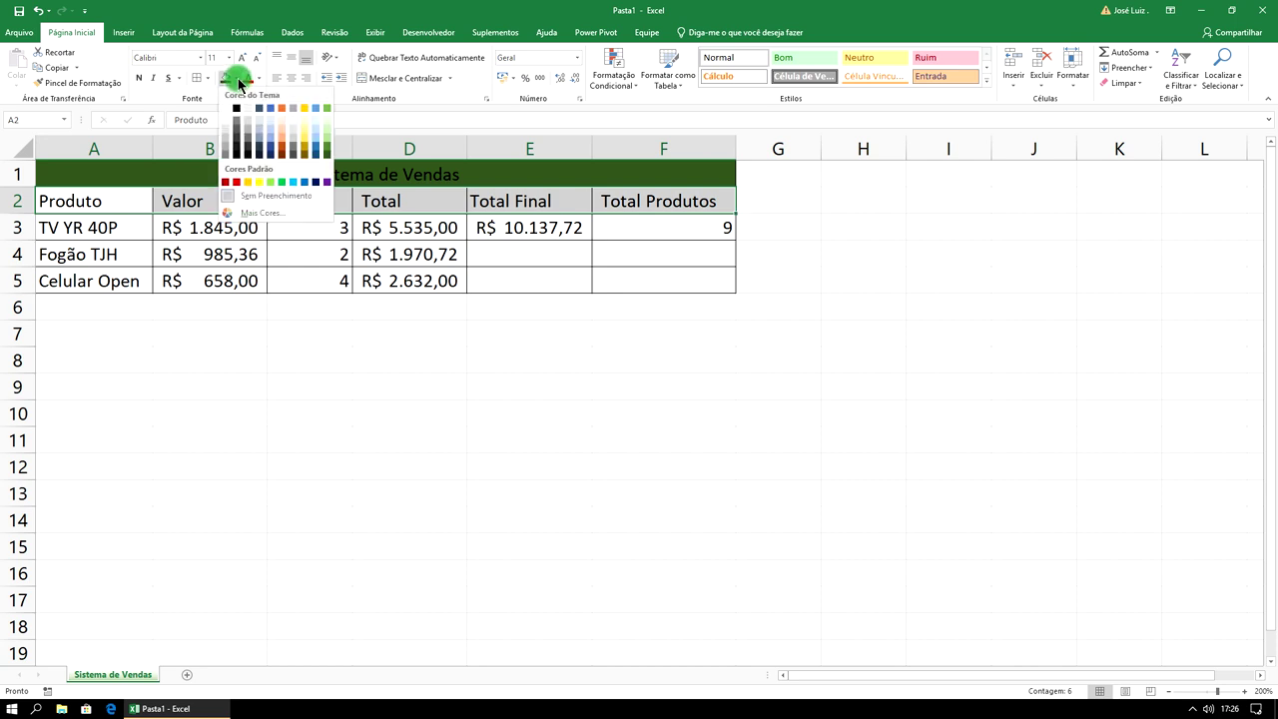
{"action": "left_click", "coordinate": [326, 133]}
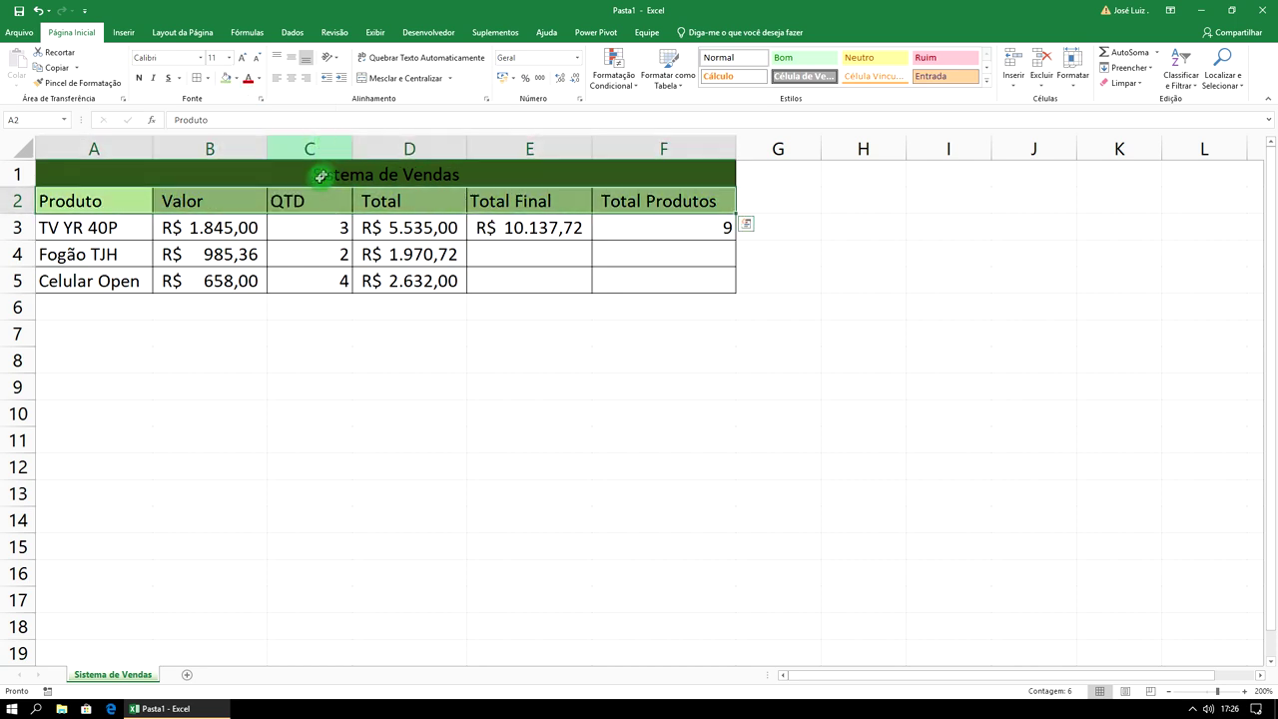
{"action": "left_click", "coordinate": [266, 334]}
{"action": "mouse_move", "coordinate": [91, 304]}
{"action": "left_mouse_down"}
{"action": "mouse_move", "coordinate": [309, 456]}
{"action": "mouse_move", "coordinate": [986, 623]}
{"action": "left_mouse_up"}
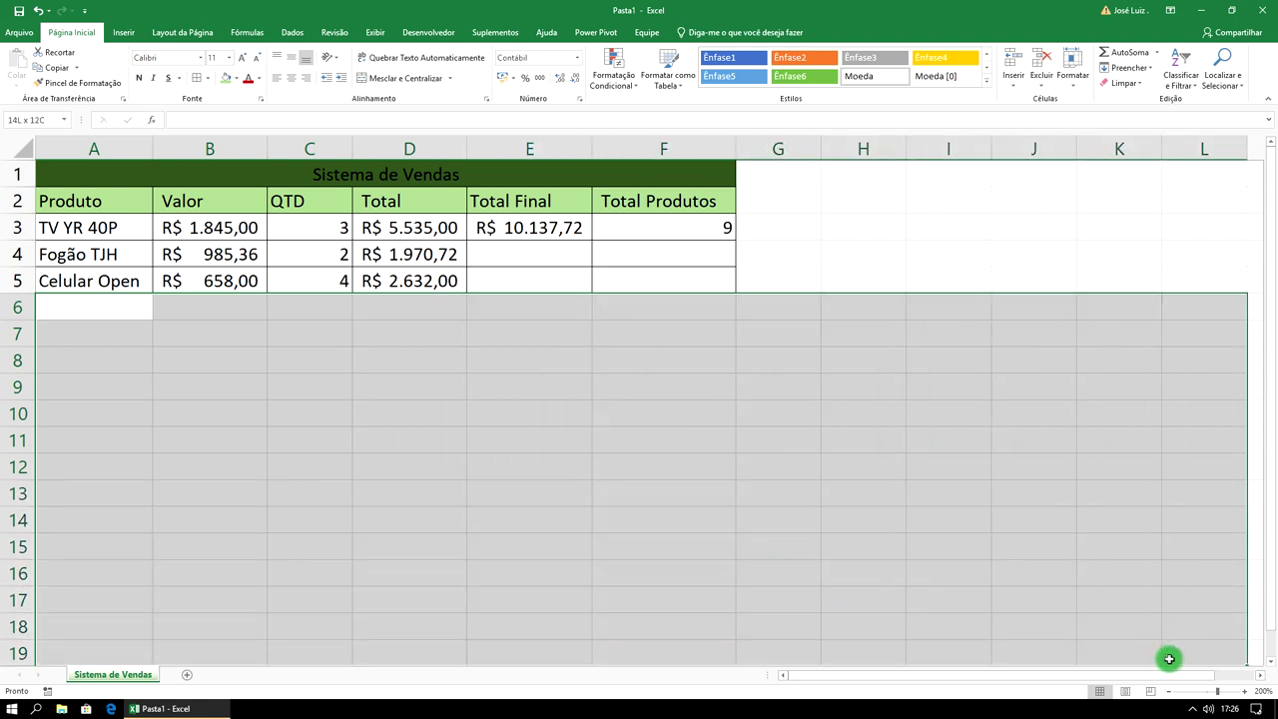
Fill the empty cells A6:L19 and G1:L5 around the table black
{"action": "left_click_drag", "start_coordinate": [986, 623], "coordinate": [1130, 621]}
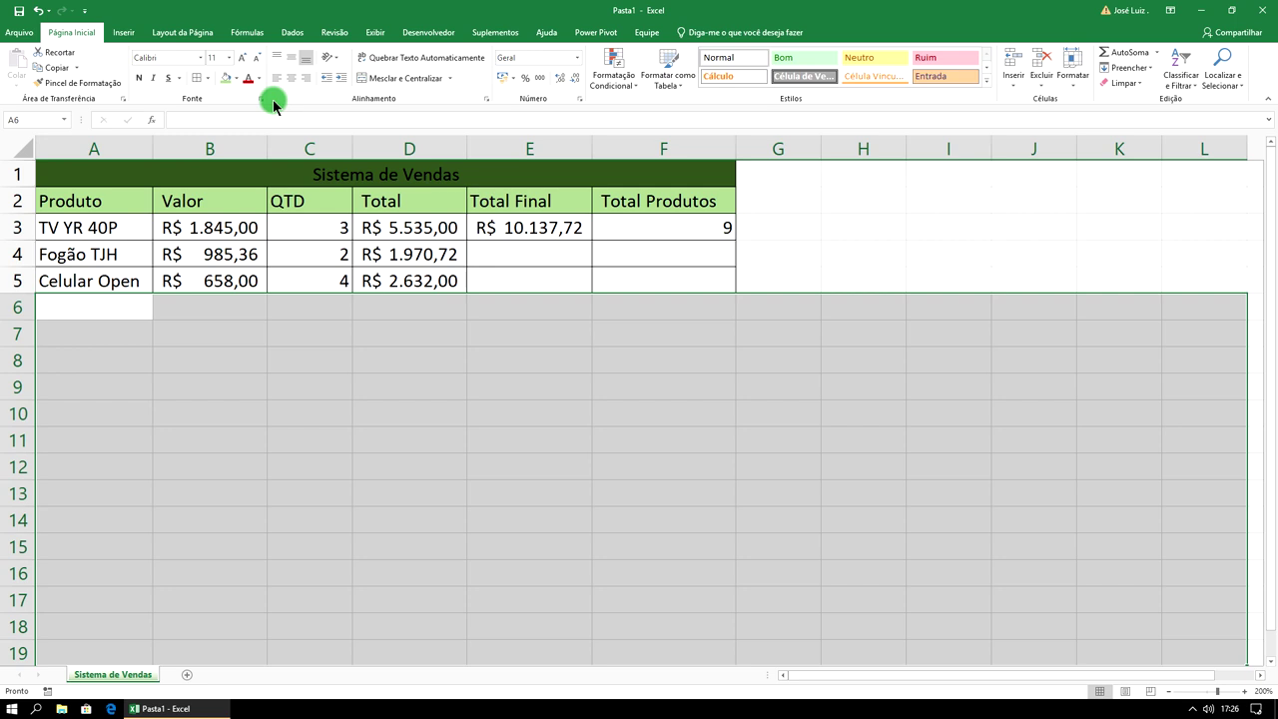
{"action": "left_click", "coordinate": [237, 78]}
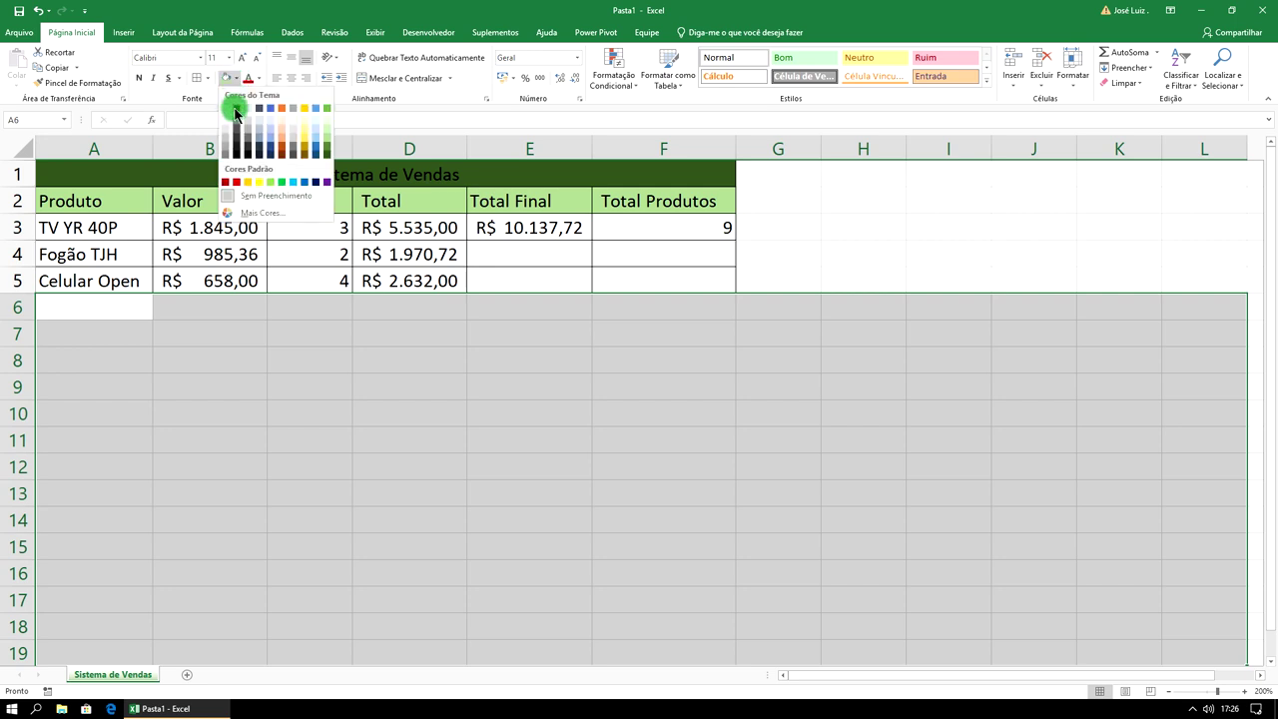
{"action": "left_click", "coordinate": [235, 112]}
{"action": "left_click_drag", "start_coordinate": [757, 172], "coordinate": [1184, 290]}
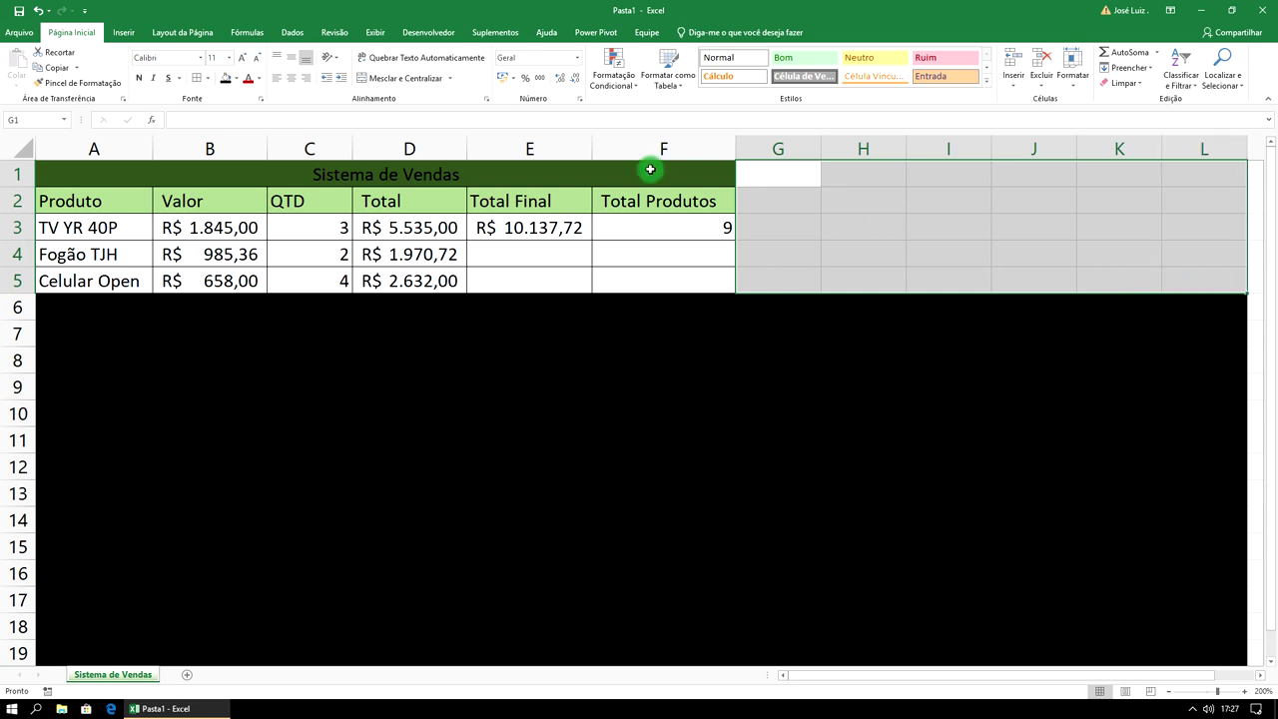
{"action": "left_click", "coordinate": [225, 85]}
{"action": "left_click", "coordinate": [799, 320]}
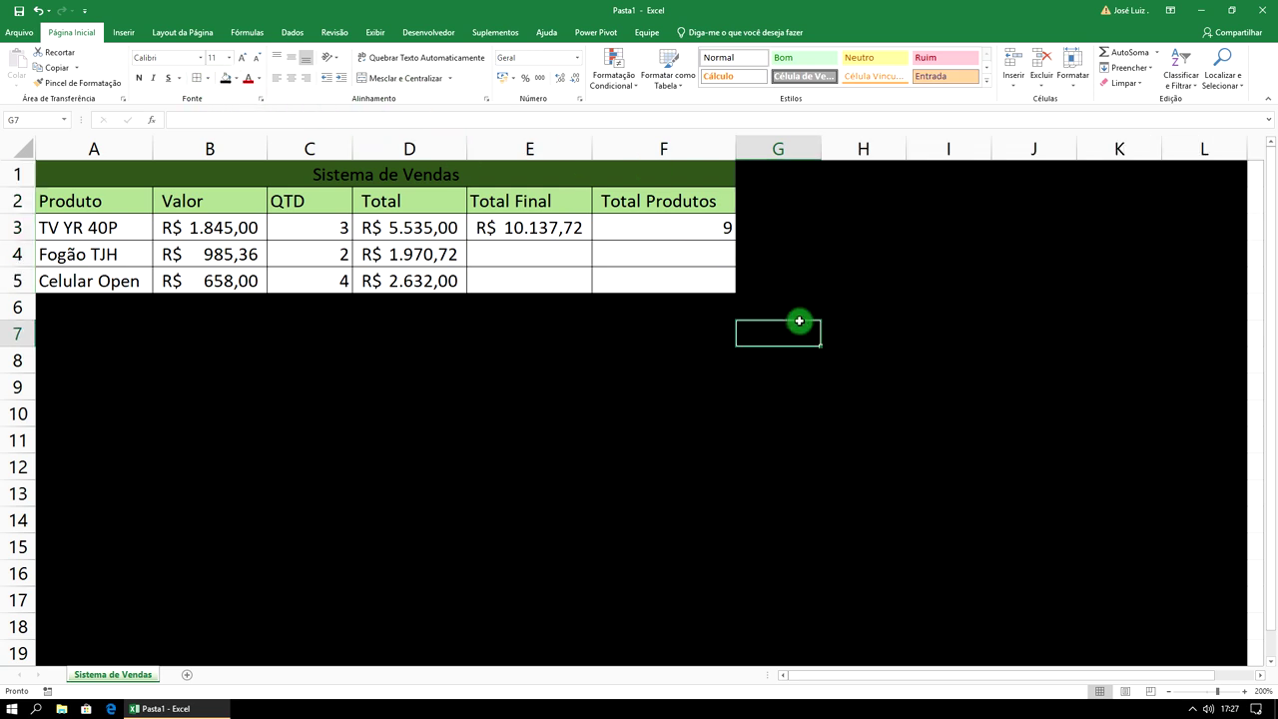
Restore a white fill with borders on row 6 cells A6:F6 beneath the table
{"action": "left_click", "coordinate": [84, 309]}
{"action": "left_click_drag", "start_coordinate": [86, 310], "coordinate": [662, 308]}
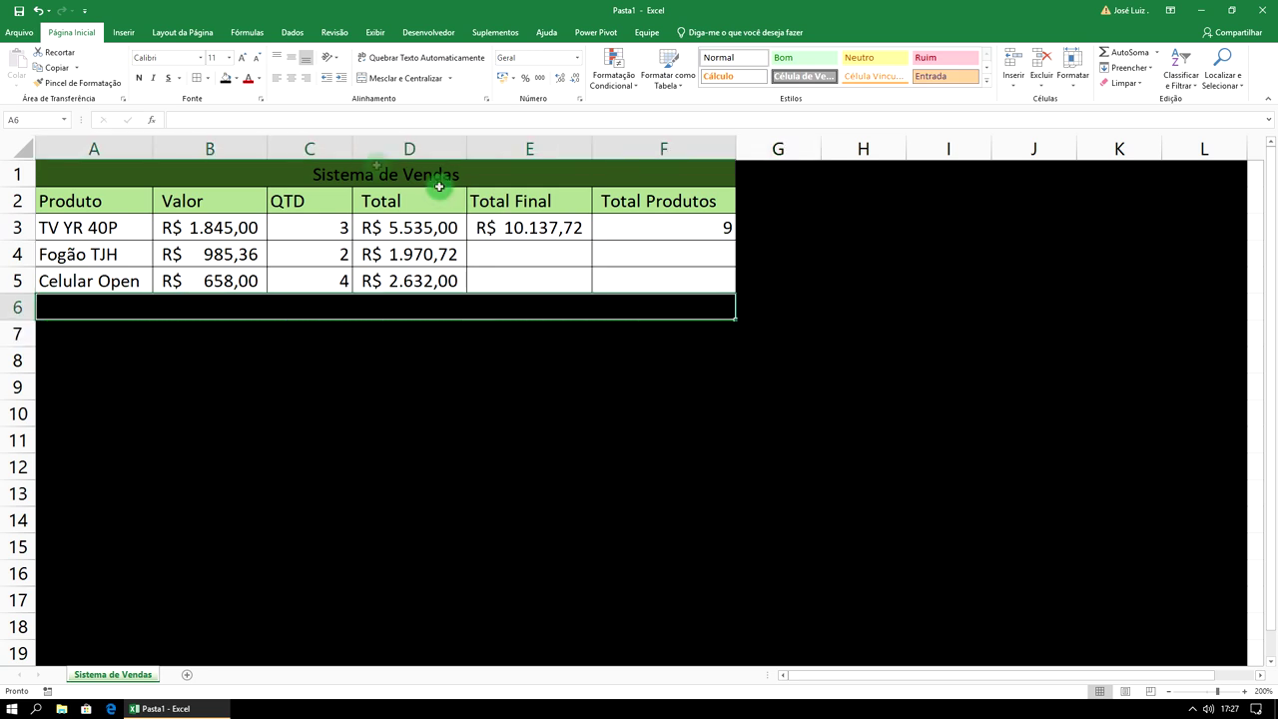
{"action": "left_click", "coordinate": [240, 84]}
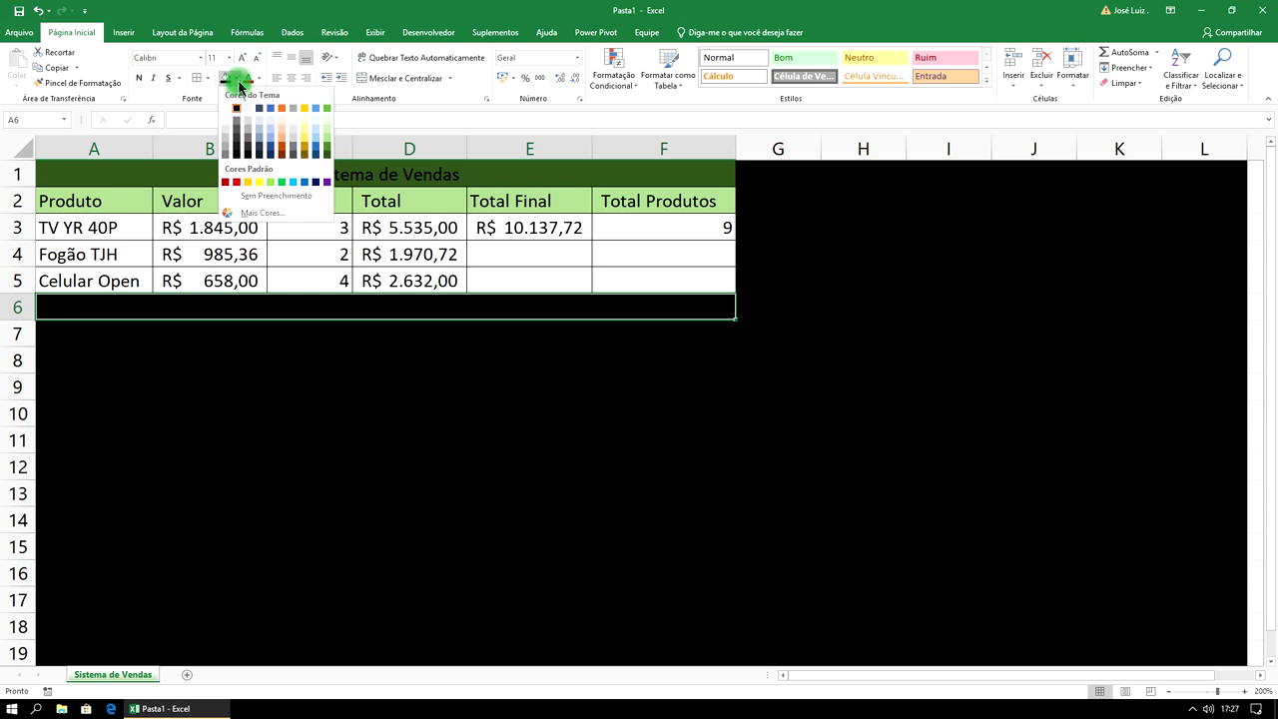
{"action": "left_click", "coordinate": [229, 104]}
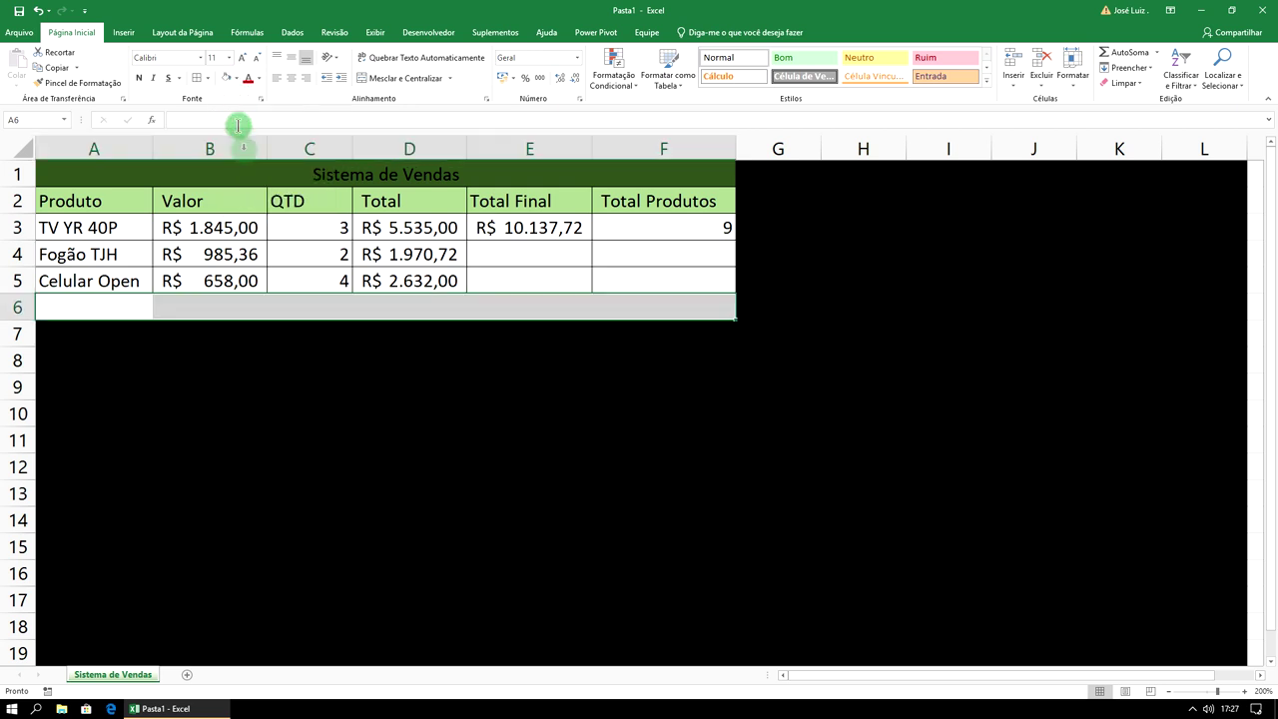
{"action": "left_click", "coordinate": [249, 359]}
{"action": "left_click", "coordinate": [298, 306]}
{"action": "left_click_drag", "start_coordinate": [112, 304], "coordinate": [625, 305]}
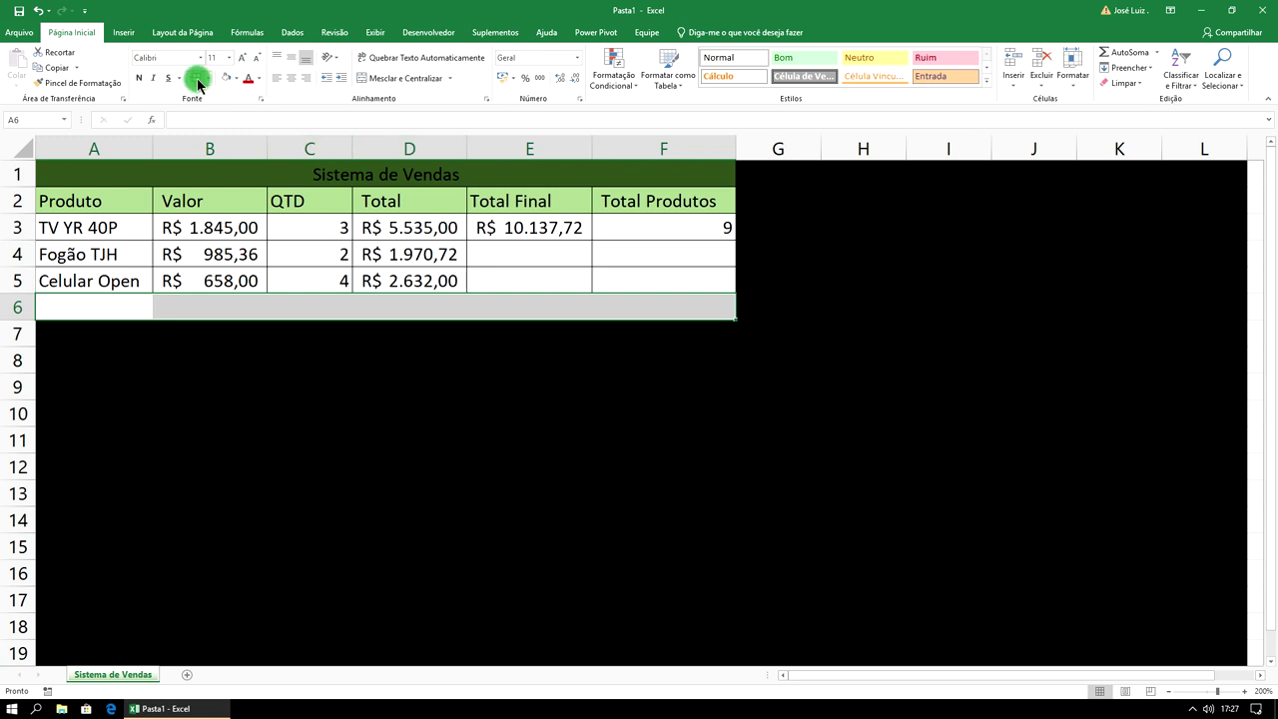
{"action": "left_click", "coordinate": [809, 283]}
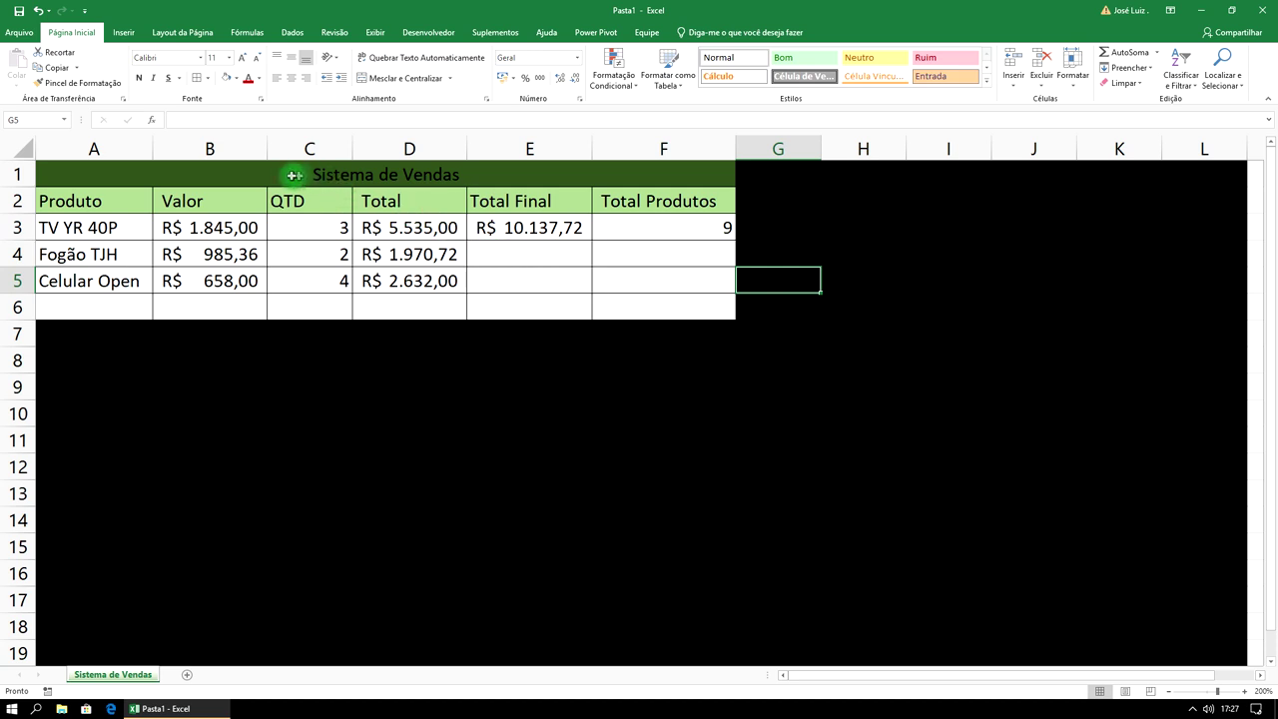
Make the title and header text in A1:F2 white, bold and italic
{"action": "left_click_drag", "start_coordinate": [272, 174], "coordinate": [339, 208]}
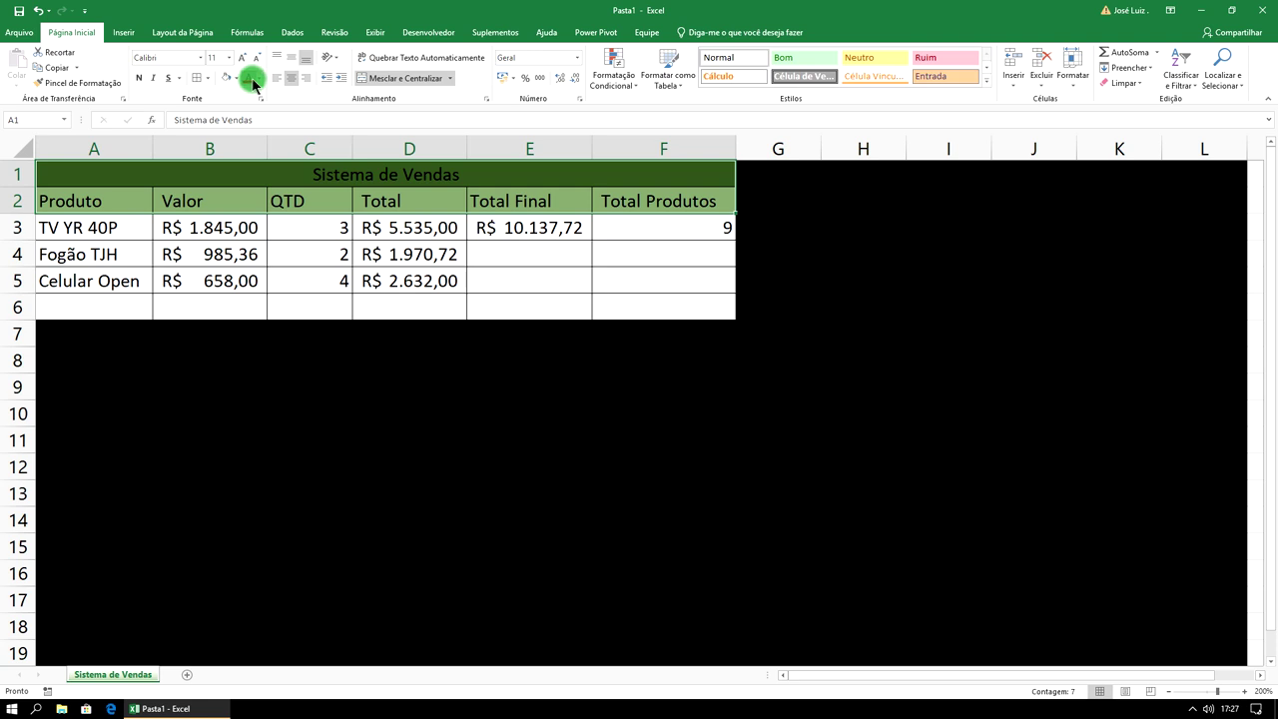
{"action": "left_click", "coordinate": [258, 79]}
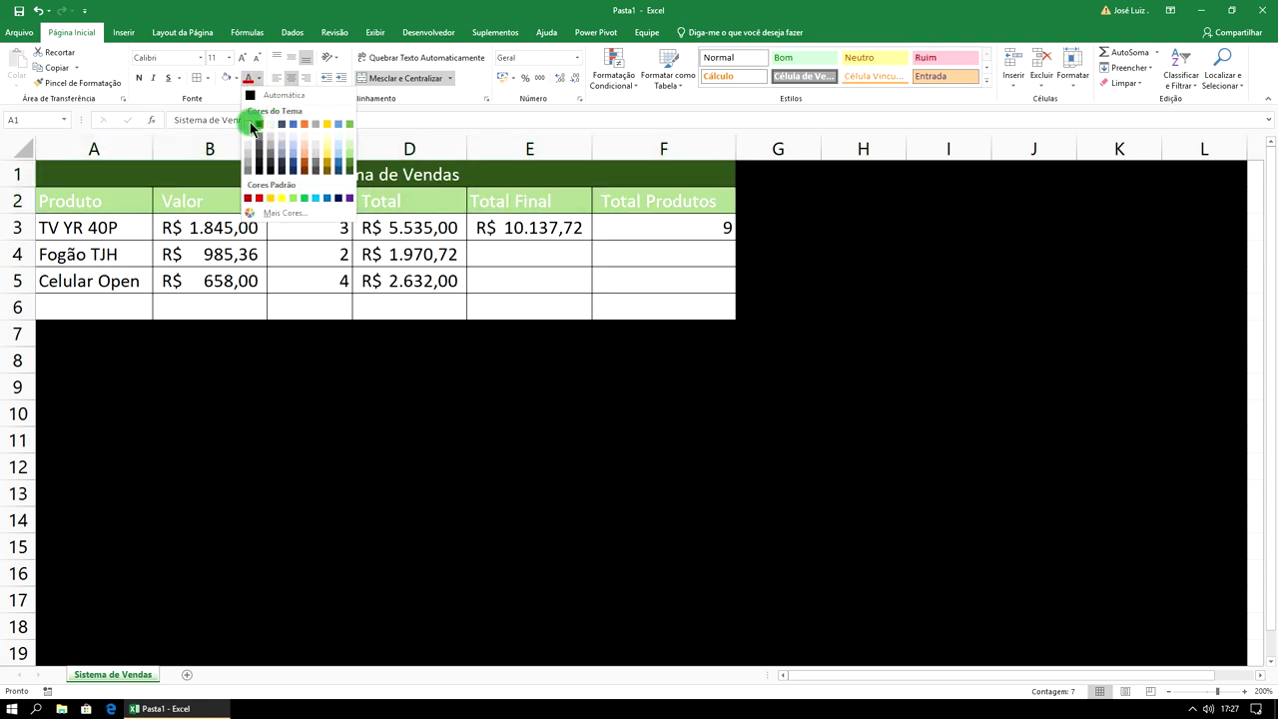
{"action": "left_click", "coordinate": [251, 128]}
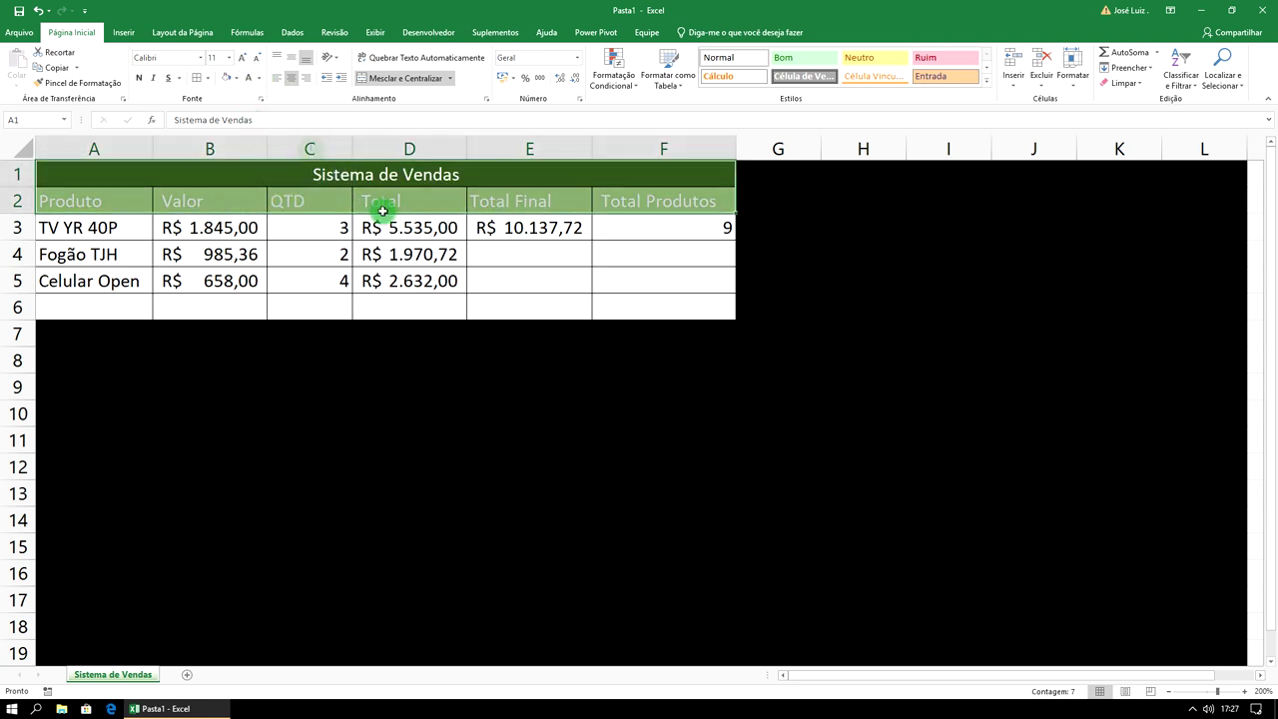
{"action": "left_click", "coordinate": [139, 79]}
{"action": "left_click", "coordinate": [153, 78]}
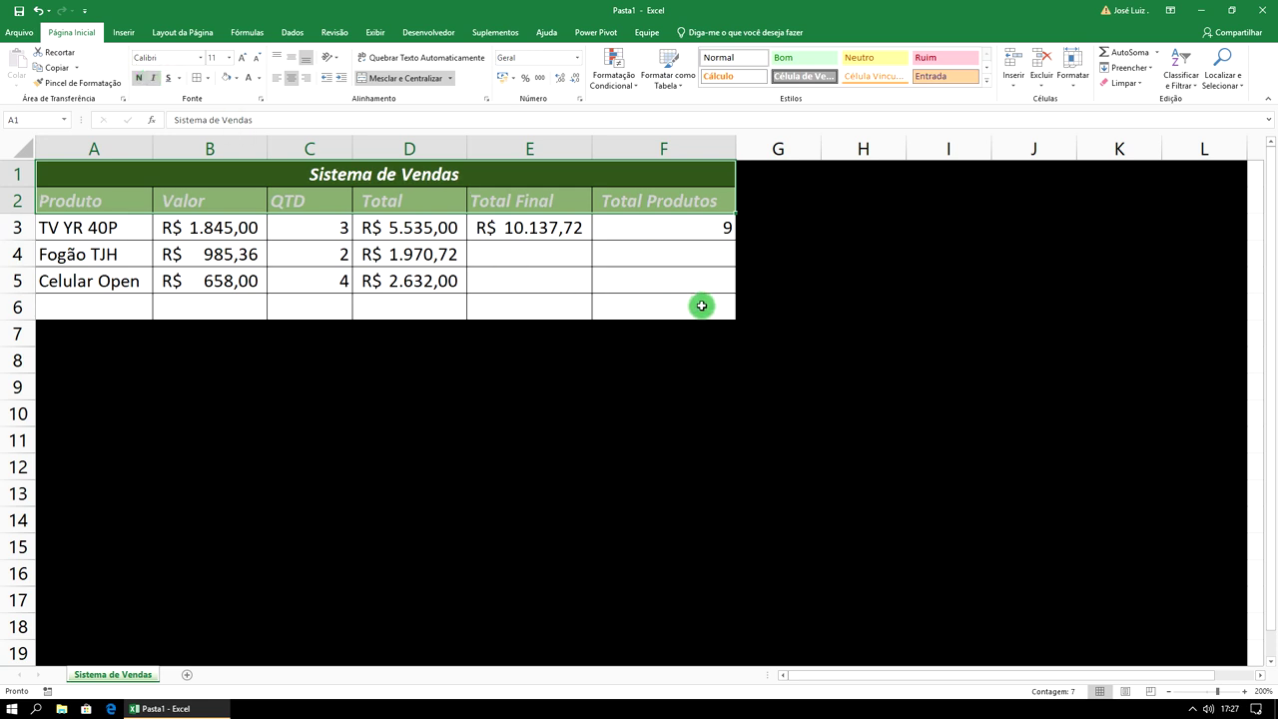
{"action": "left_click", "coordinate": [863, 299]}
{"action": "left_click", "coordinate": [556, 278]}
{"action": "left_click", "coordinate": [830, 284]}
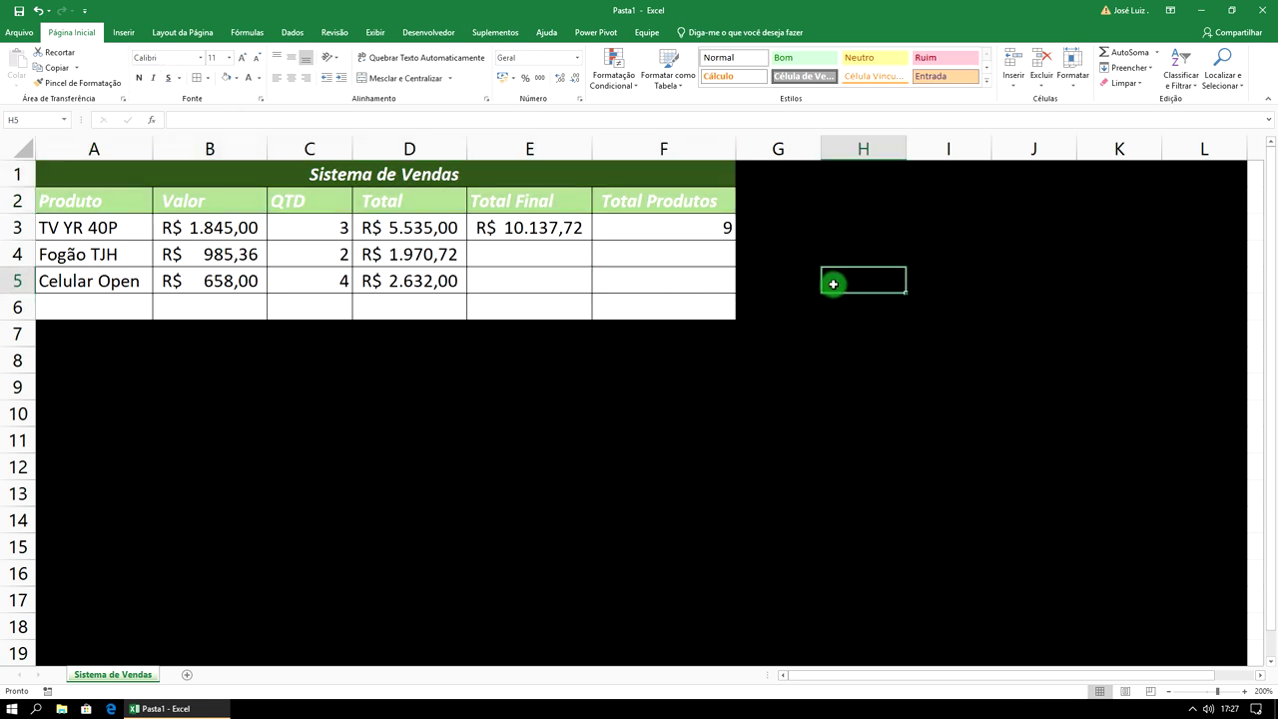